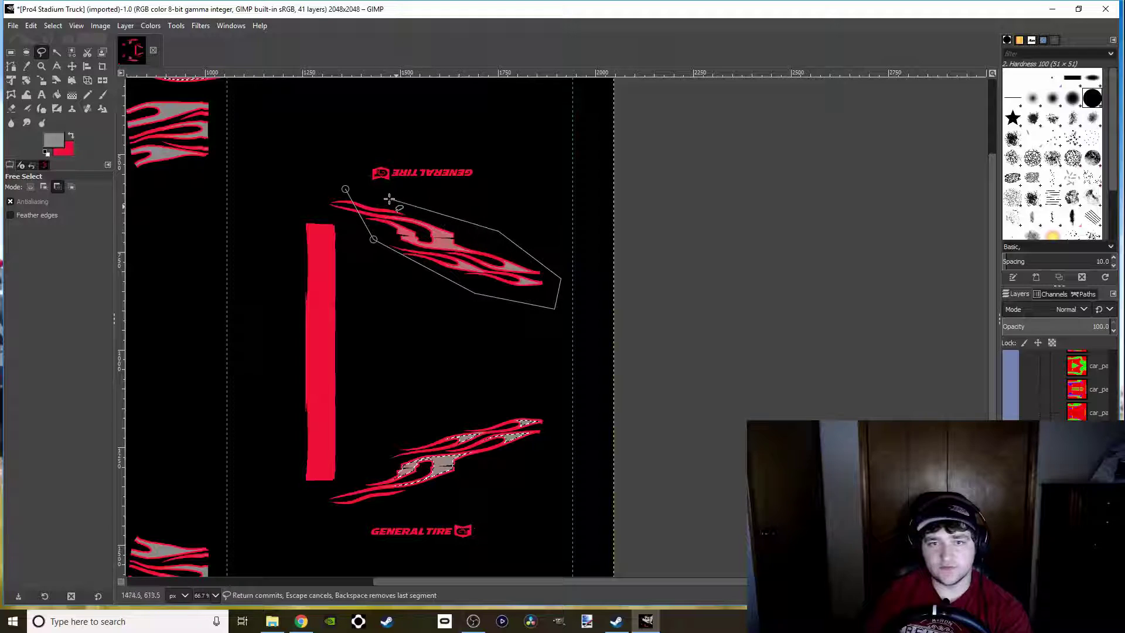
Subtract the upper right-hand flame from the selection and fill the lower right-hand flame with a linear gray-to-red gradient from tip to tail
key(Return)
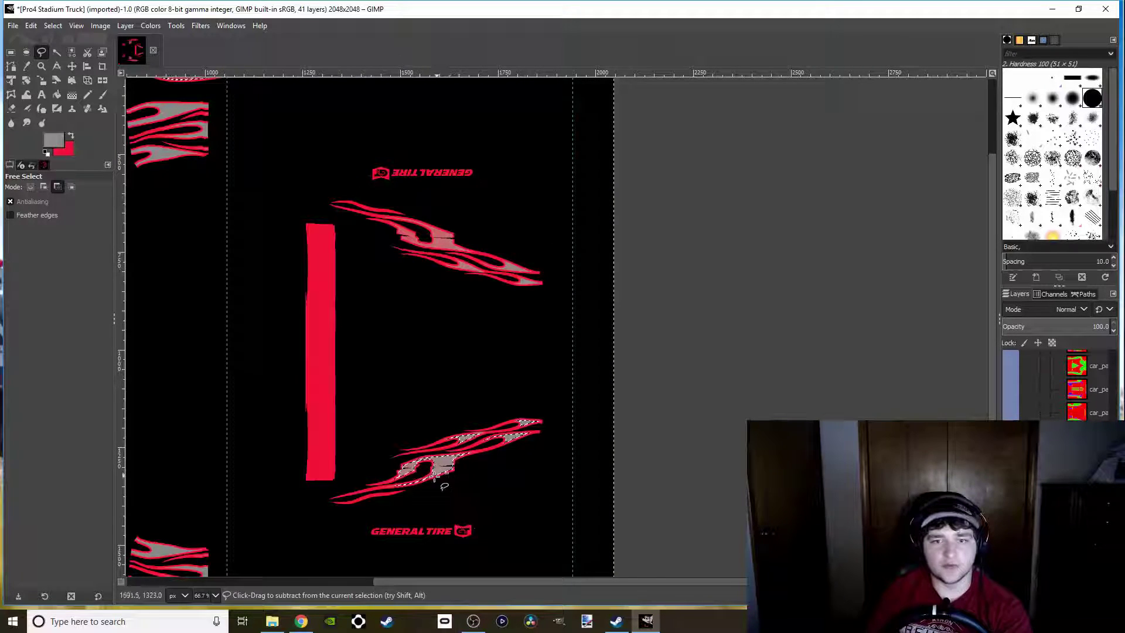
drag(340, 509, 415, 432)
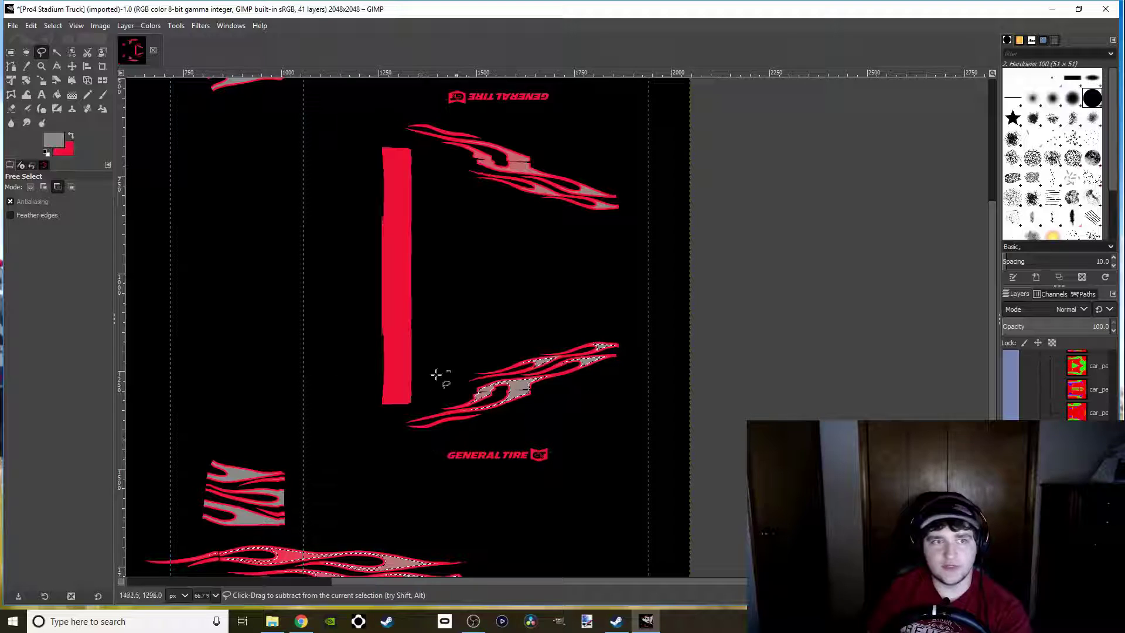
click(72, 95)
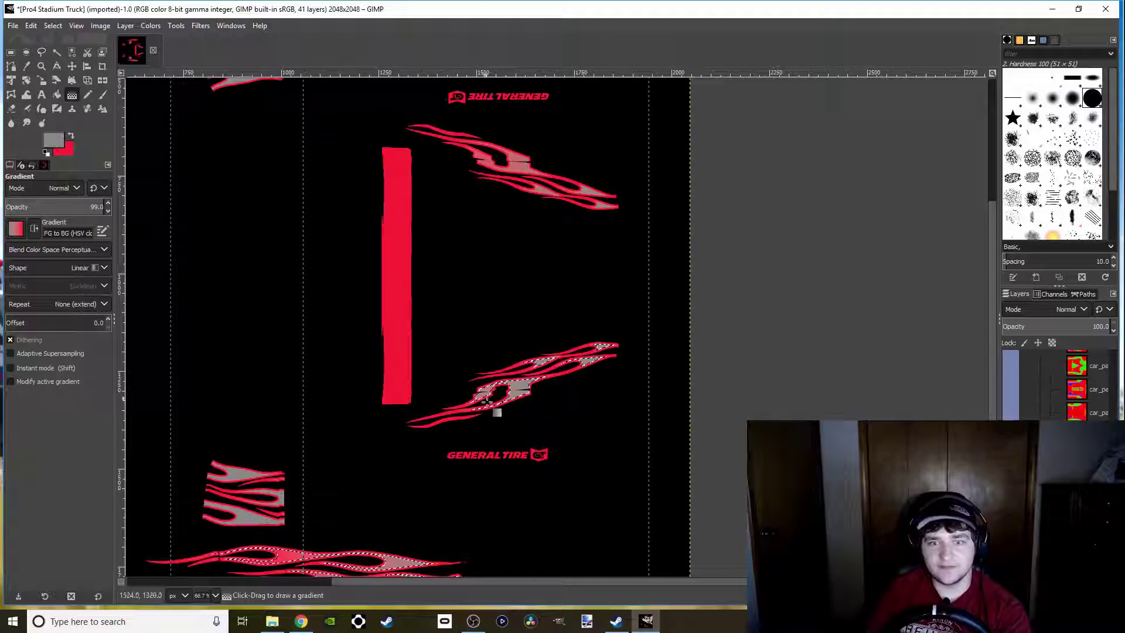
scroll(493, 416, up, 2)
scroll(477, 344, up, 1)
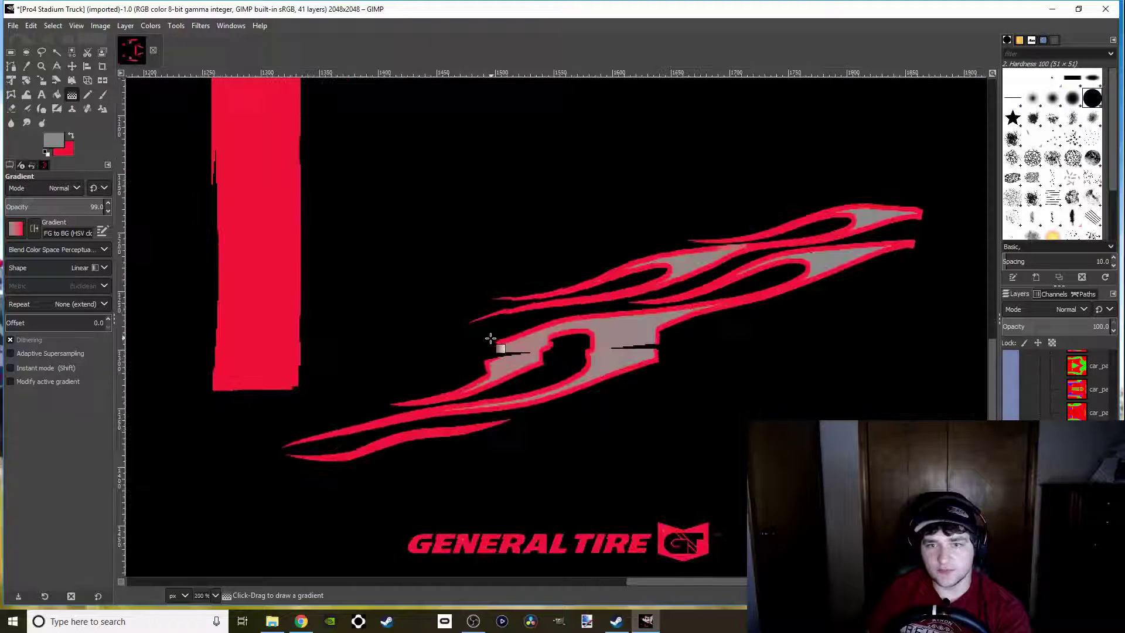
scroll(496, 355, right, 1)
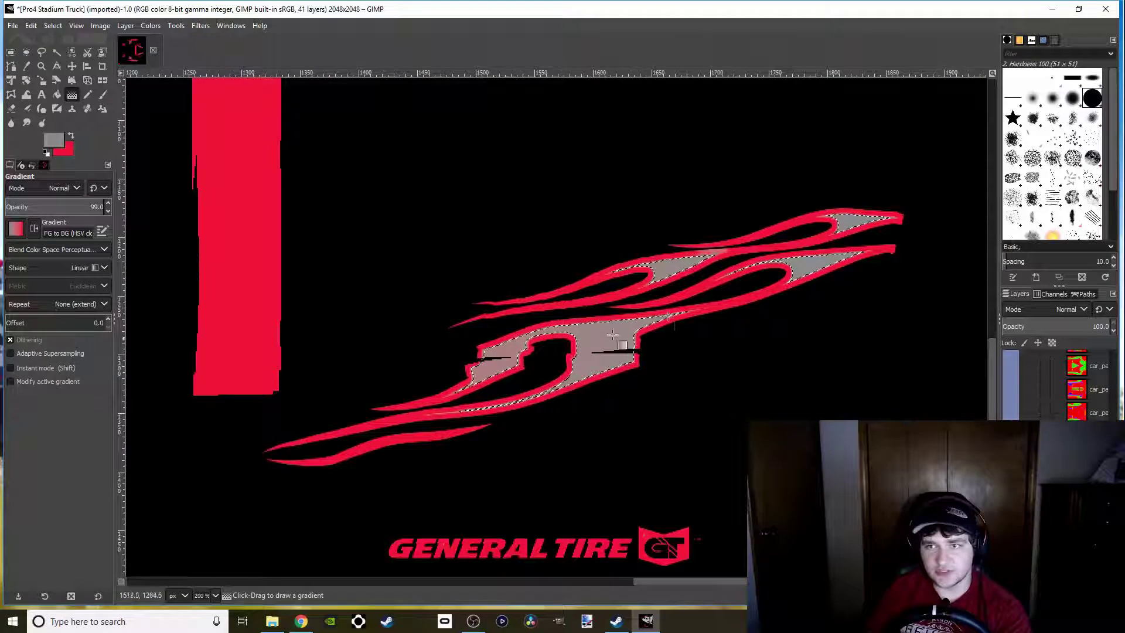
click(903, 214)
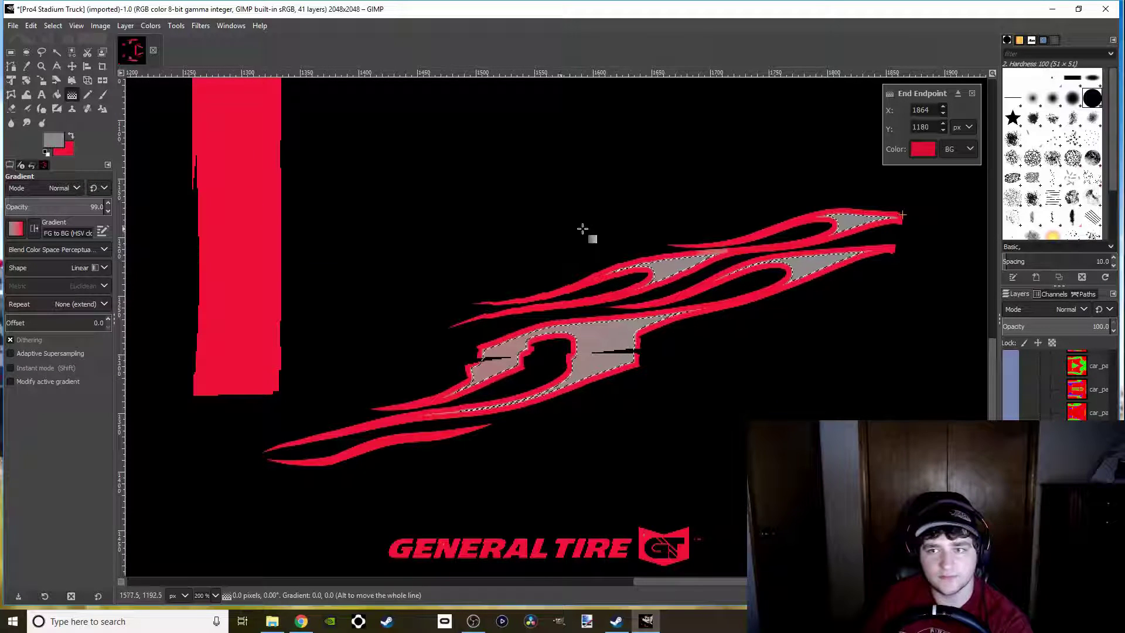
drag(902, 216, 263, 450)
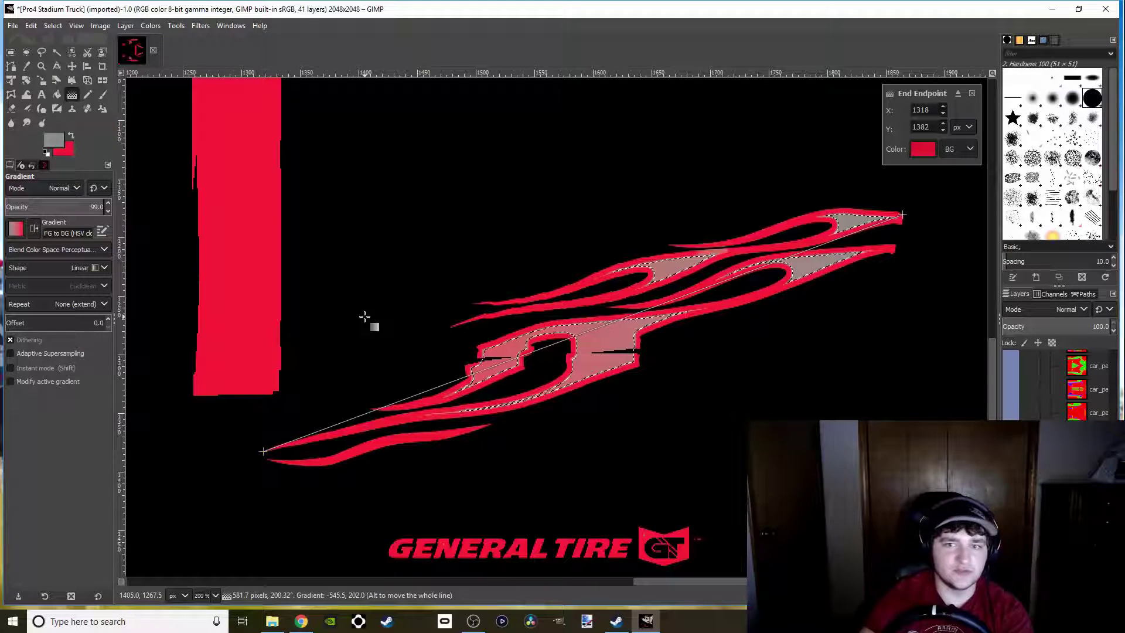
key(Return)
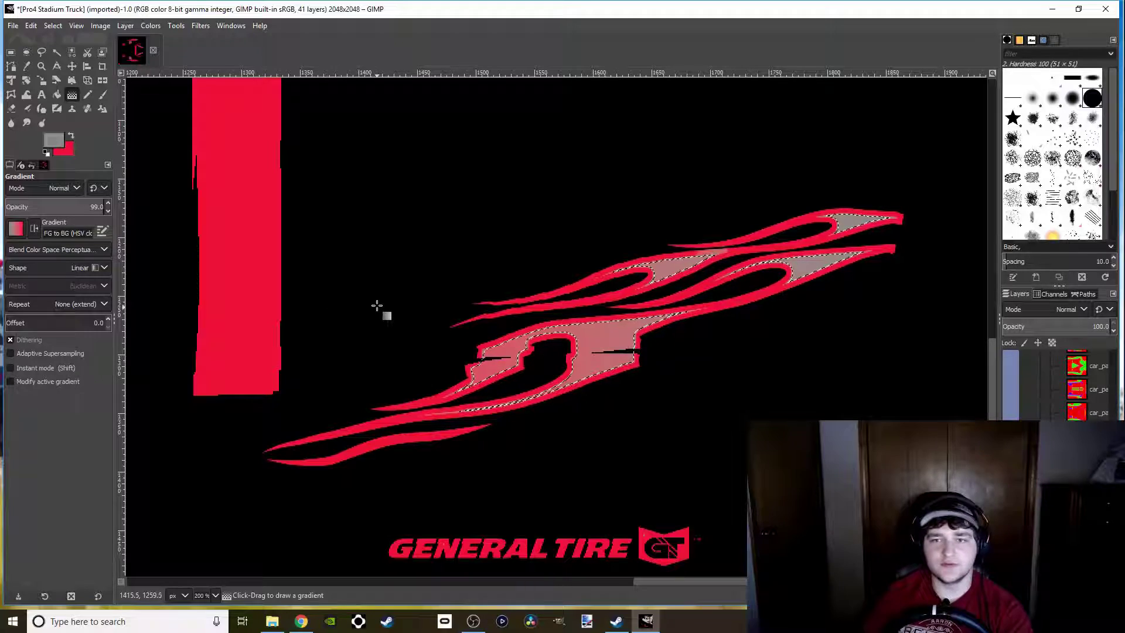
Subtract the lower right-hand flame above the General Tire logo from the selection with a Free Select outline
scroll(377, 306, down, 3)
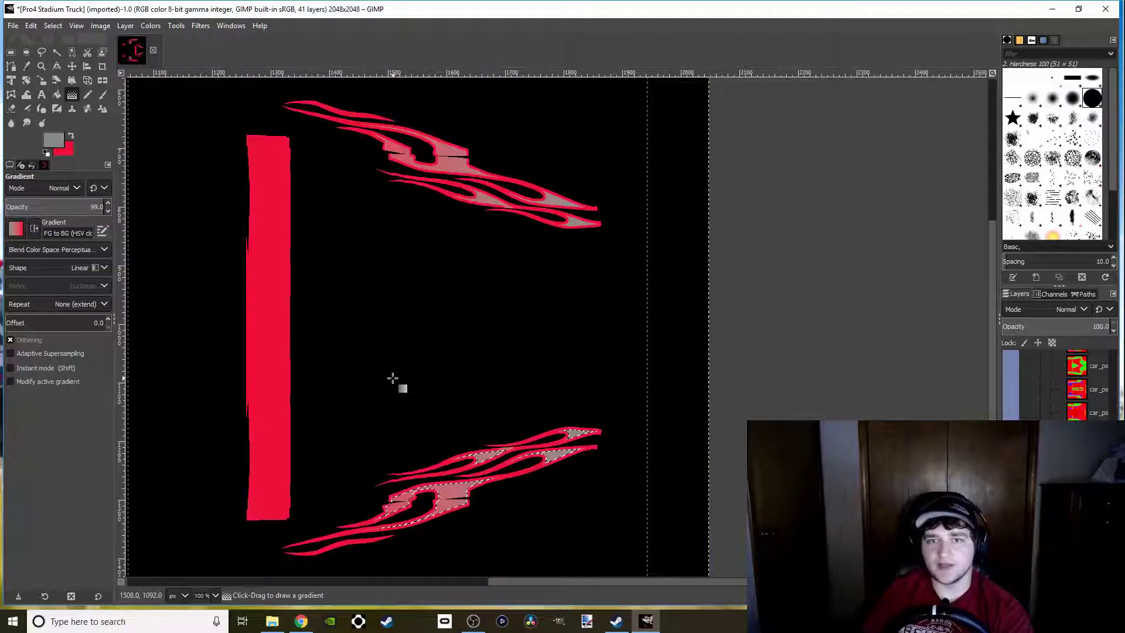
scroll(472, 352, down, 4)
scroll(390, 352, down, 1)
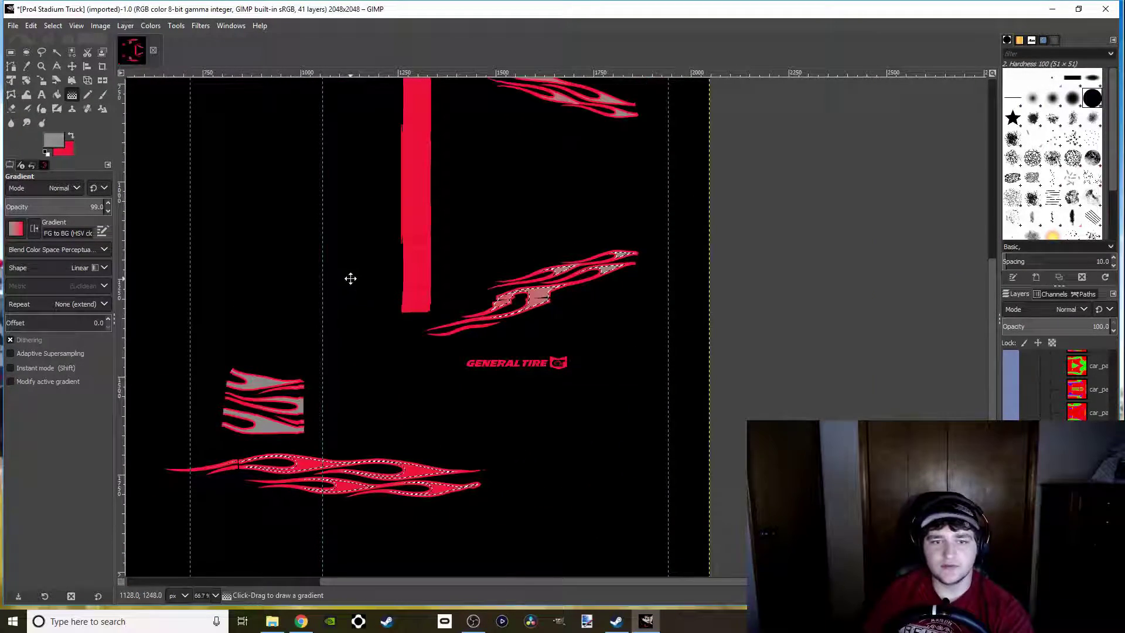
drag(351, 279, 414, 335)
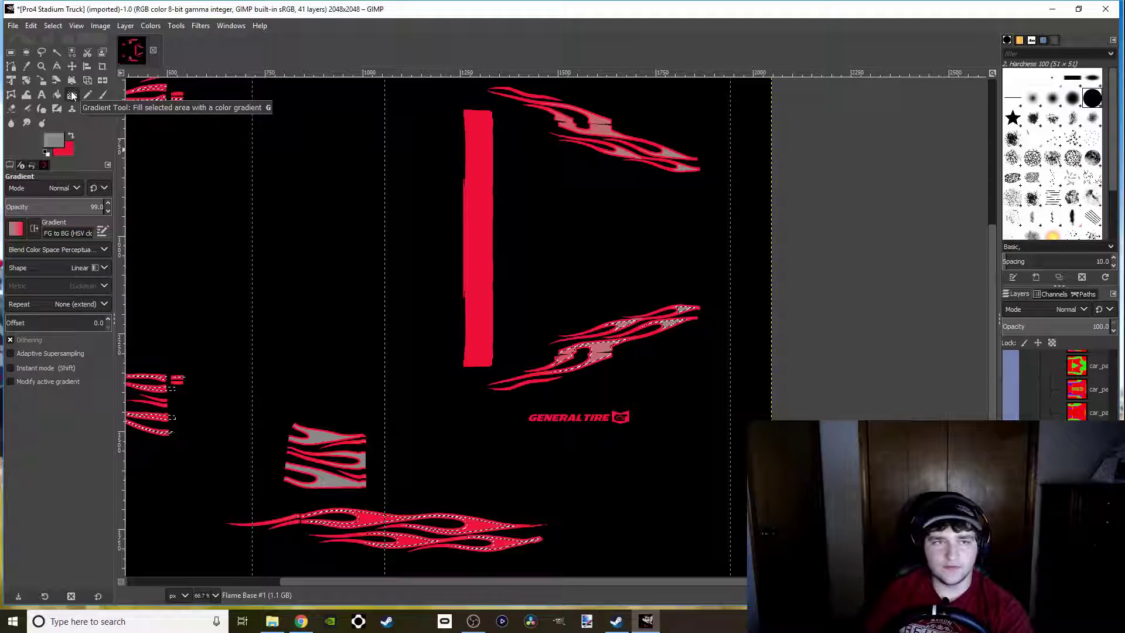
drag(522, 343, 457, 402)
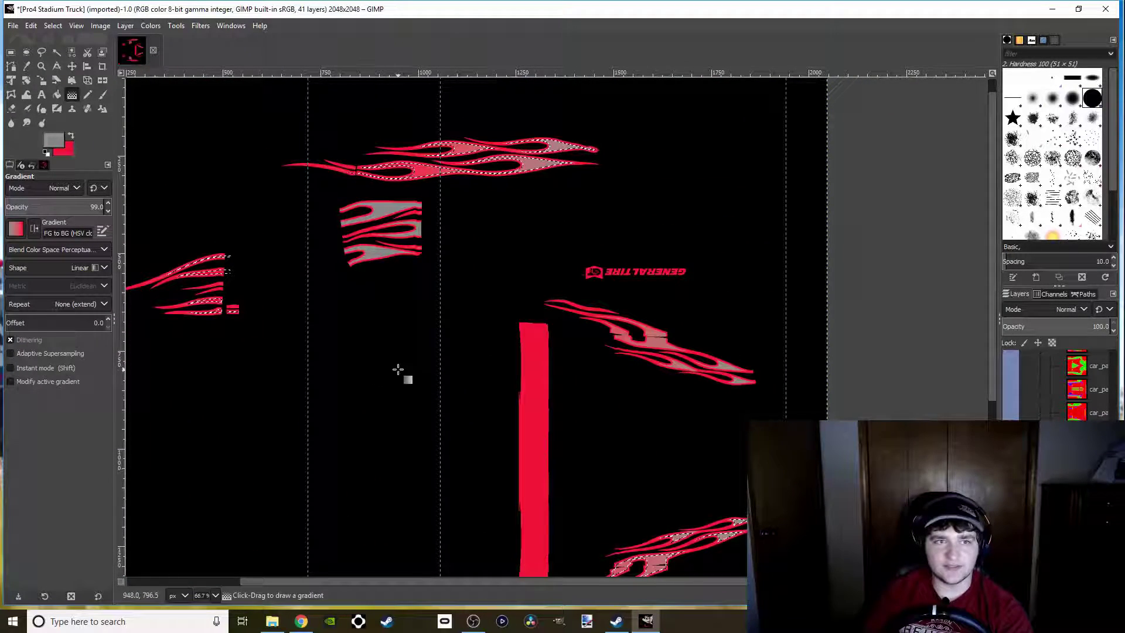
drag(440, 402, 430, 282)
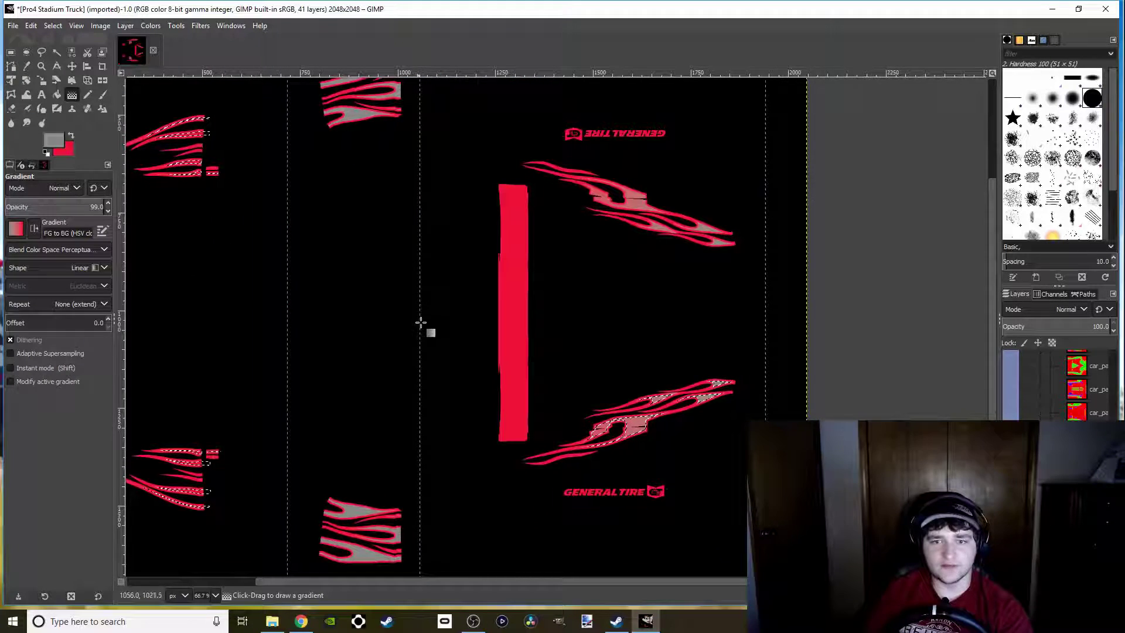
click(41, 52)
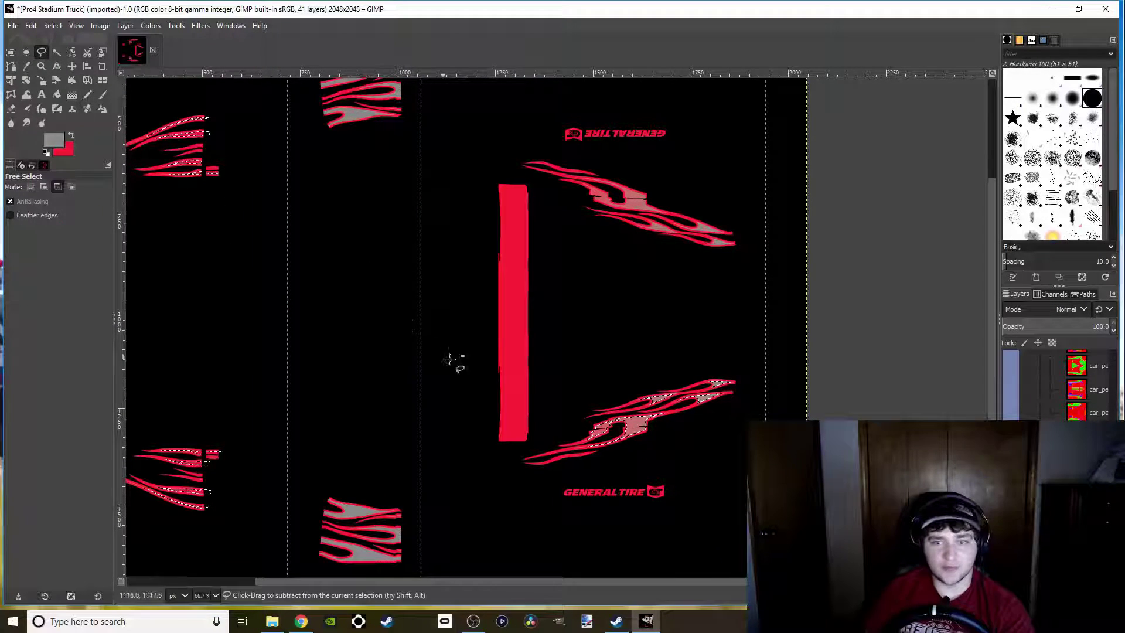
click(515, 471)
click(757, 396)
click(747, 337)
click(515, 470)
key(Return)
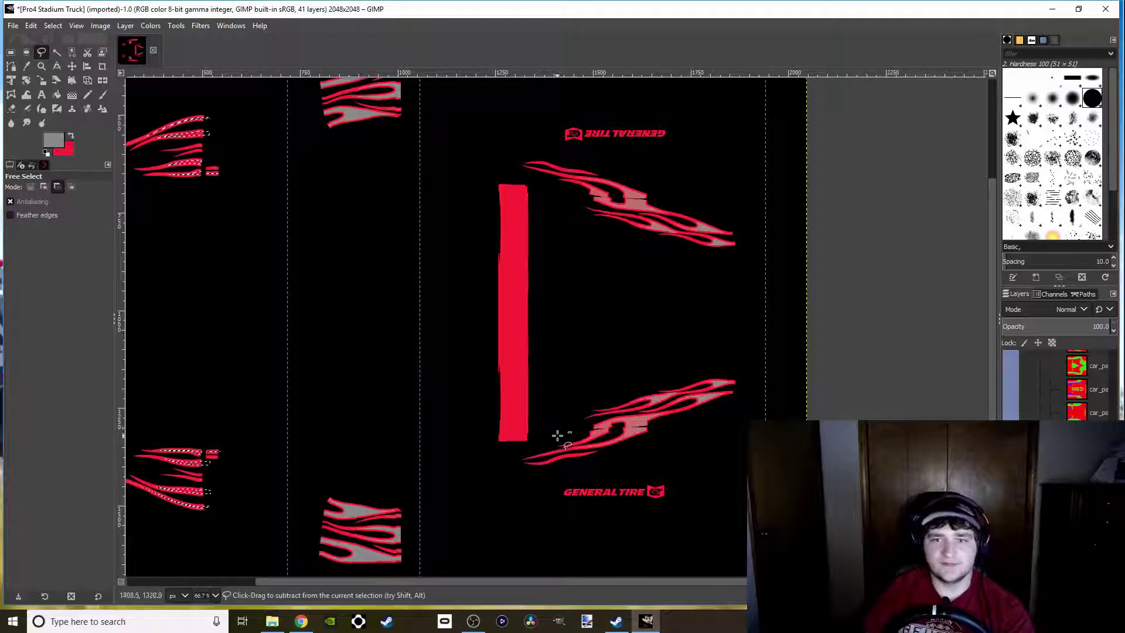
Fill the selected long side flames with a horizontal gray-to-red gradient running from their right tips to an endpoint at X 649, Y 1776
scroll(340, 489, down, 1)
scroll(352, 481, down, 4)
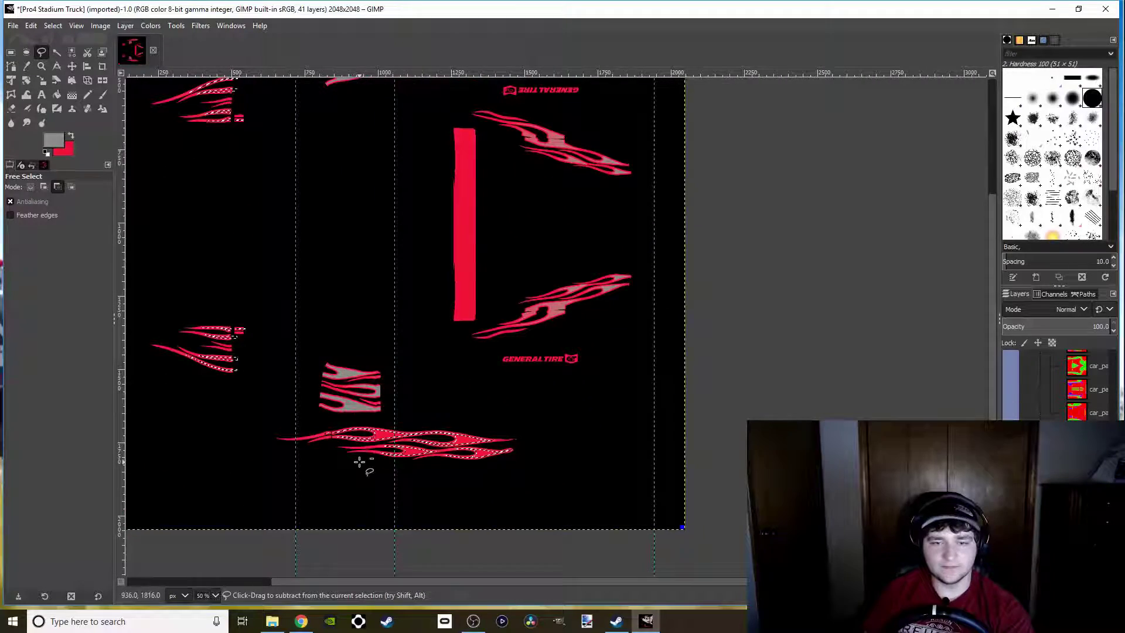
scroll(284, 415, up, 3)
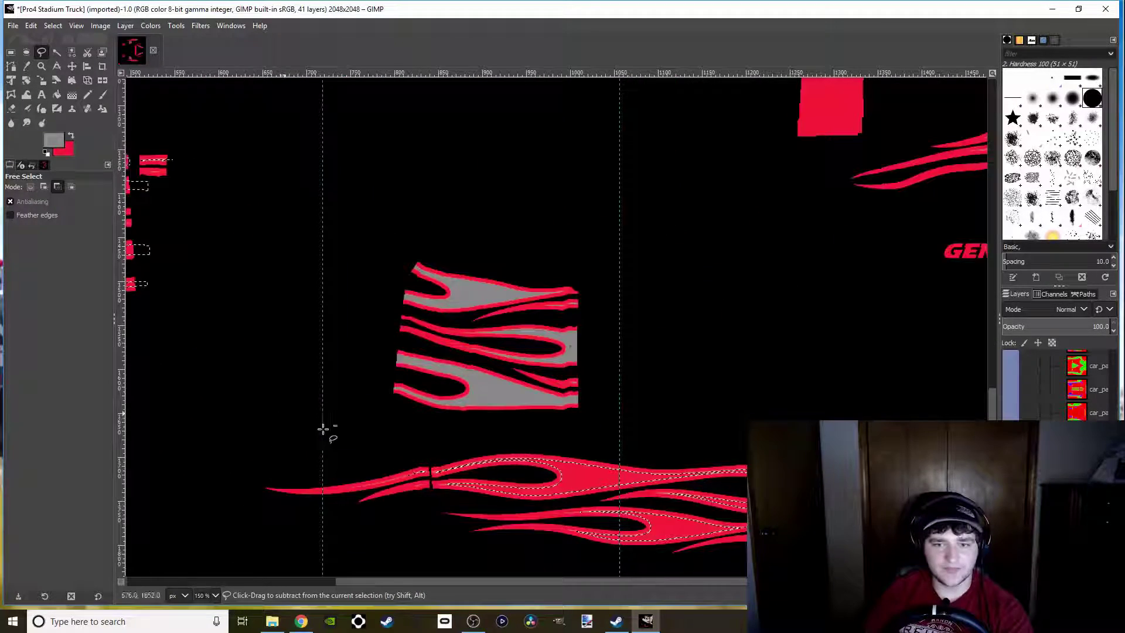
scroll(308, 404, down, 3)
scroll(307, 404, right, 3)
scroll(304, 383, up, 1)
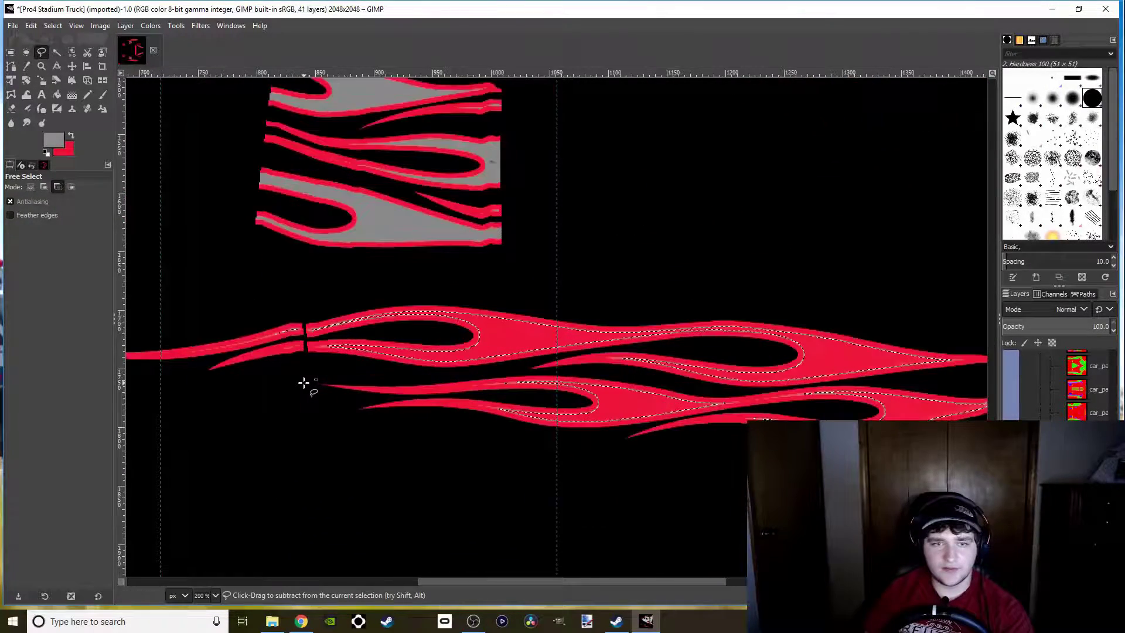
drag(445, 385, 370, 367)
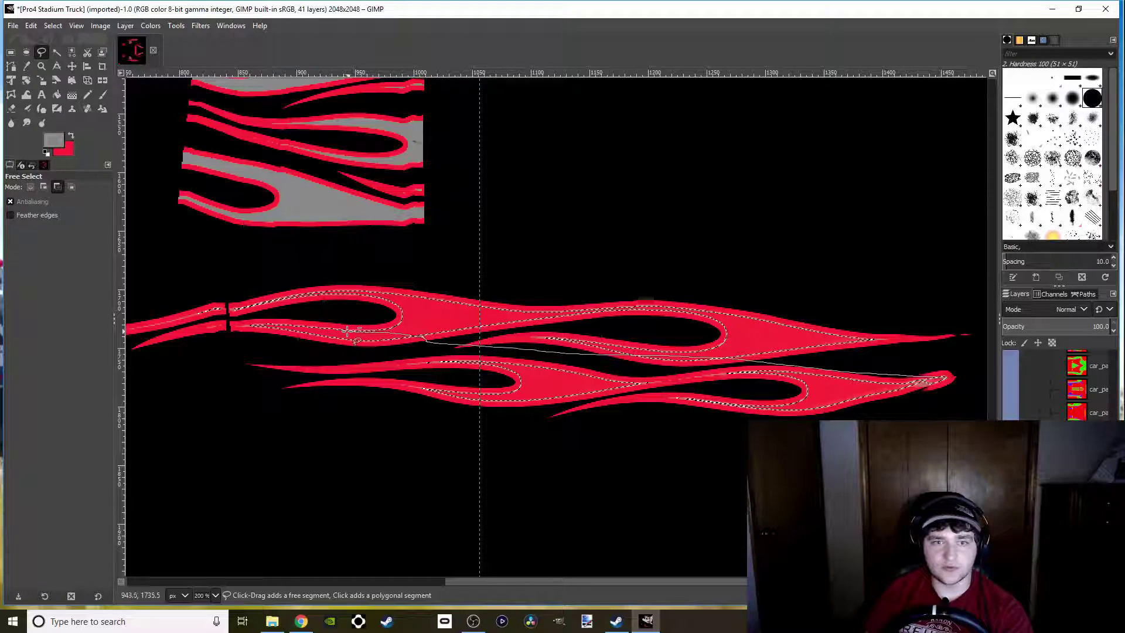
click(223, 293)
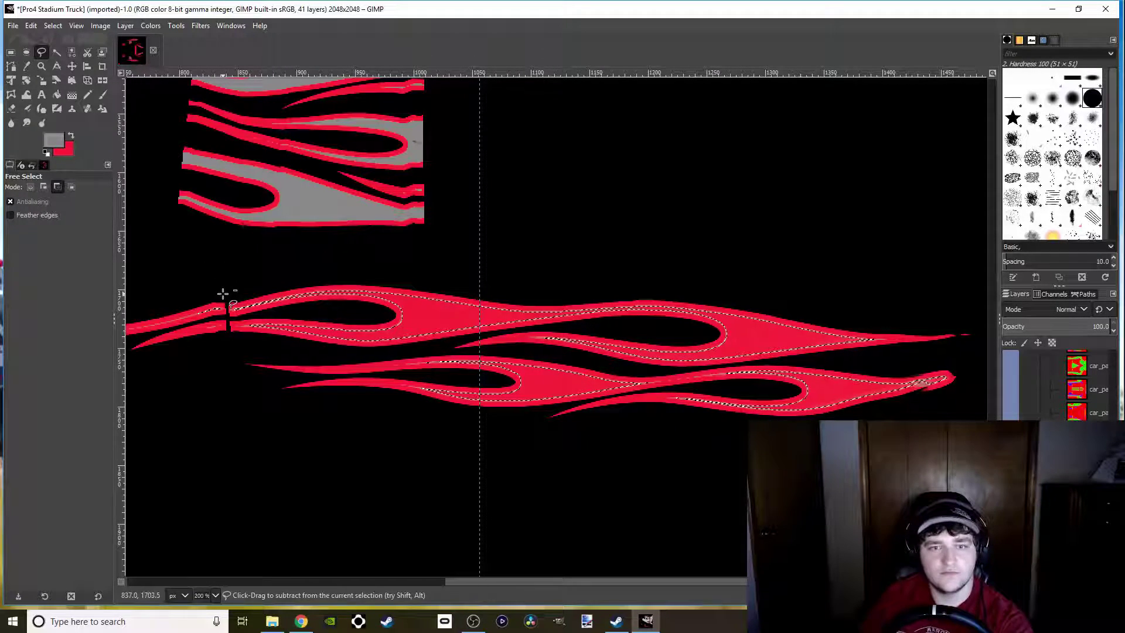
click(70, 94)
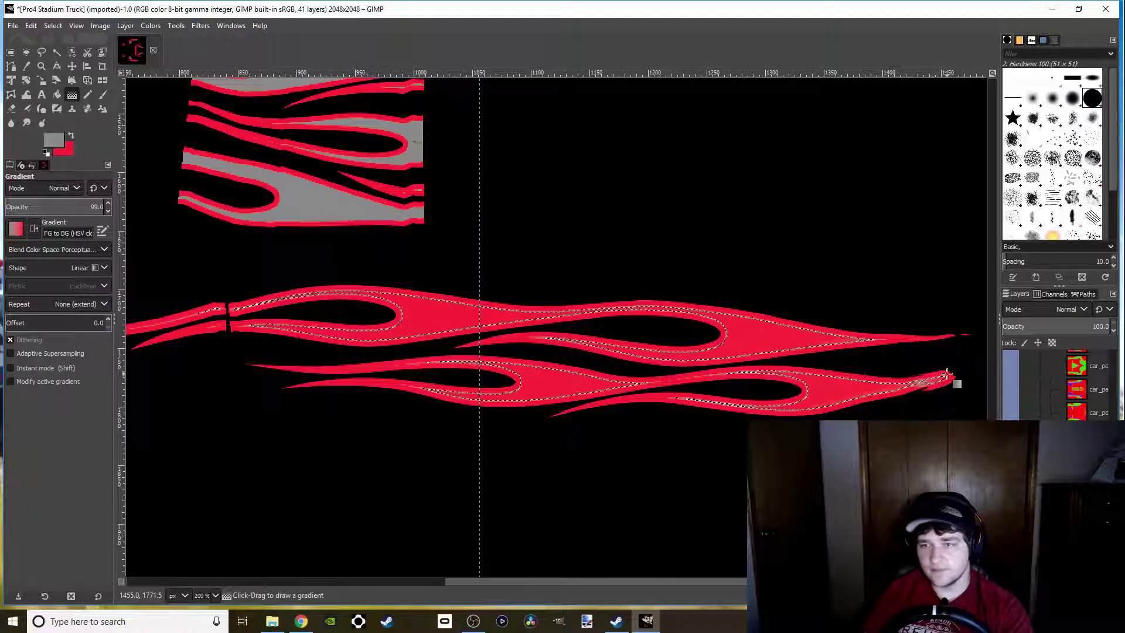
drag(955, 378, 768, 353)
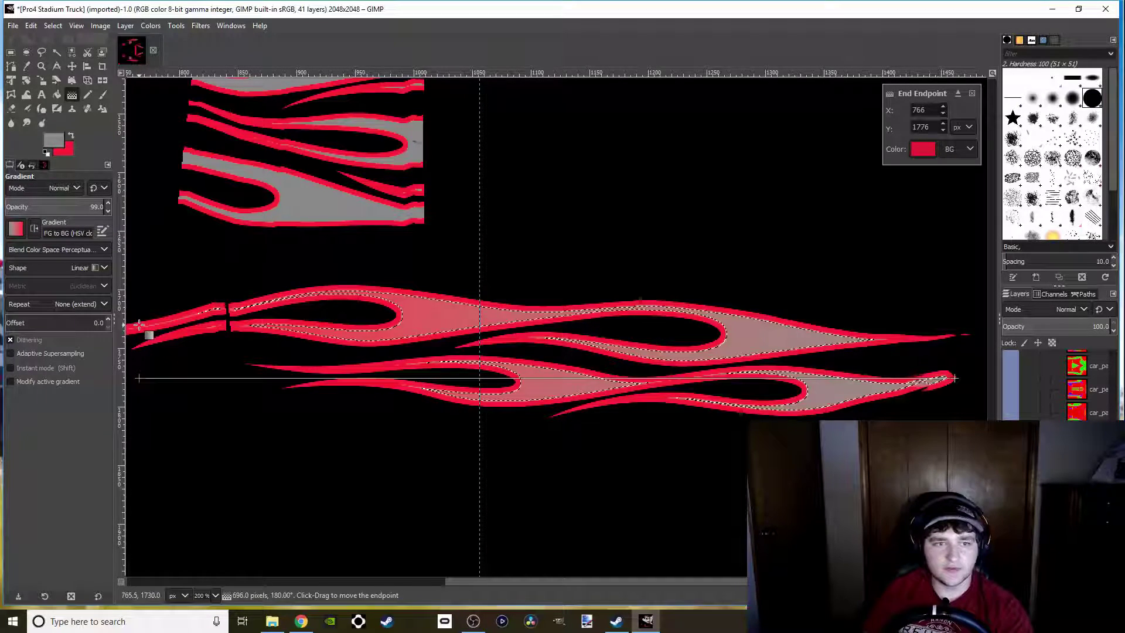
scroll(139, 325, down, 1)
scroll(762, 336, down, 1)
drag(651, 330, 272, 331)
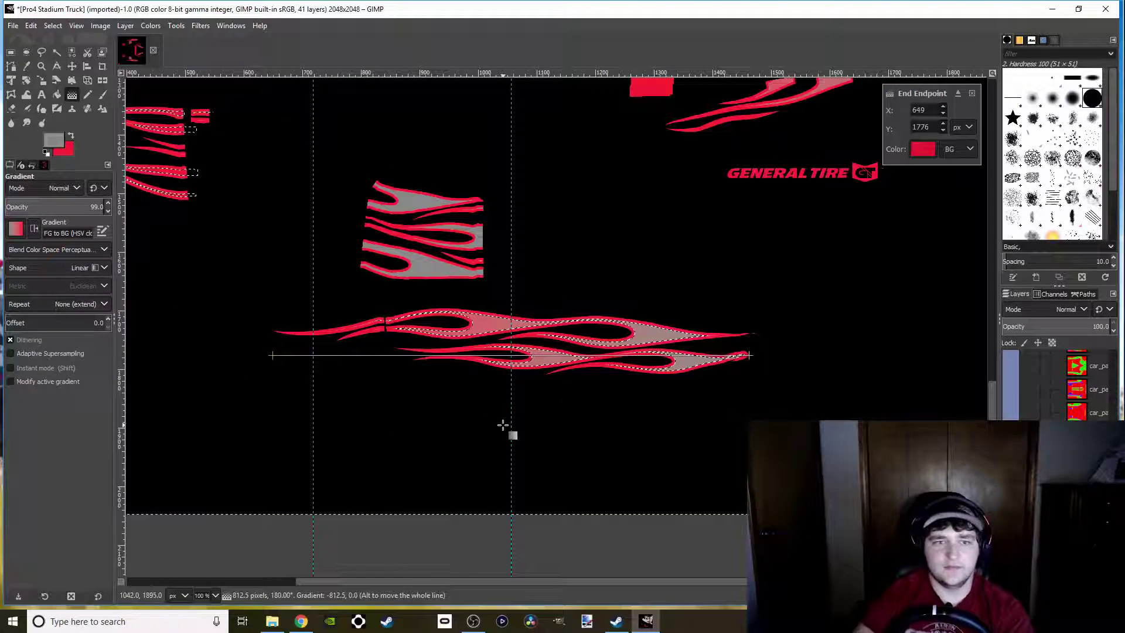
key(Return)
Subtract the long flames along both the upper and lower sides of the canvas from the selection with one polygonal outline
scroll(421, 321, up, 10)
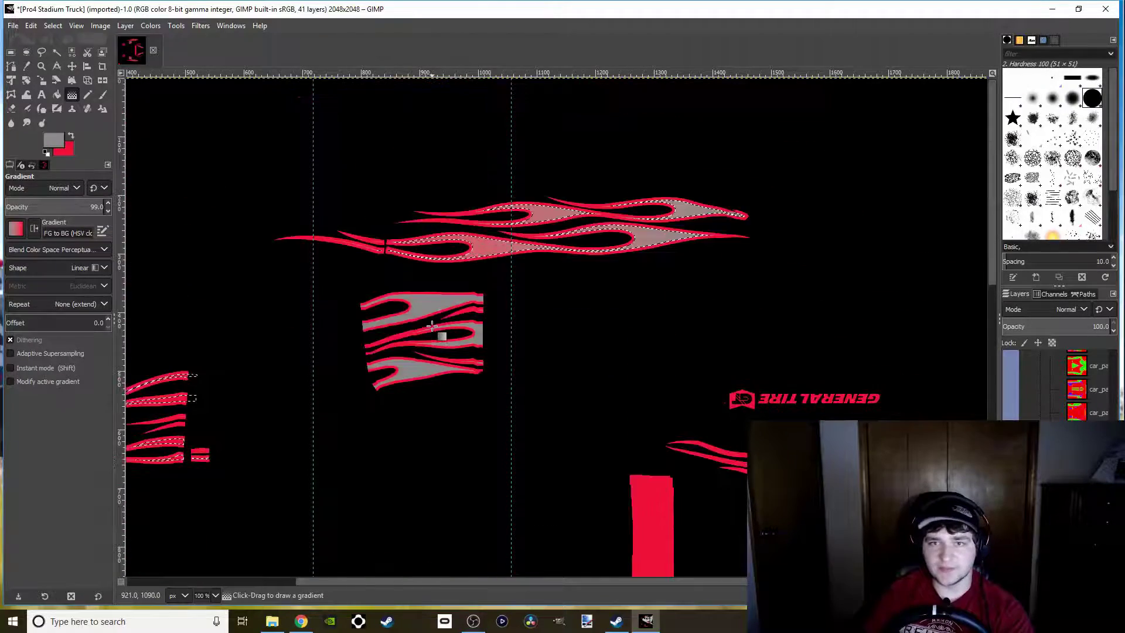
scroll(381, 364, down, 4)
scroll(515, 268, down, 3)
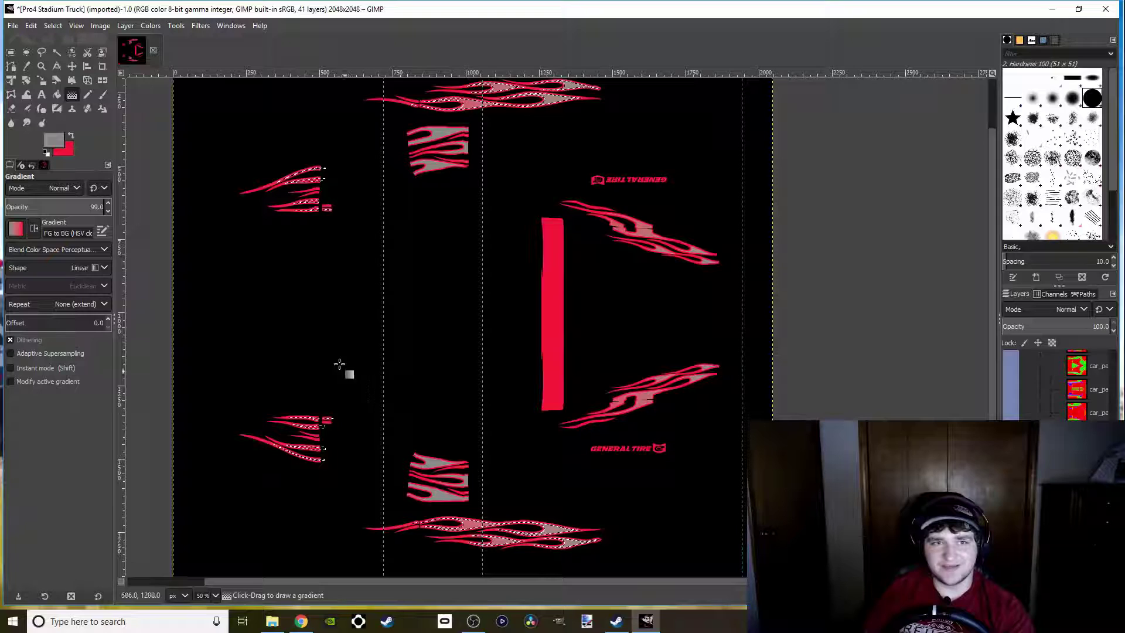
click(41, 52)
scroll(367, 423, down, 1)
click(357, 509)
click(537, 519)
click(532, 180)
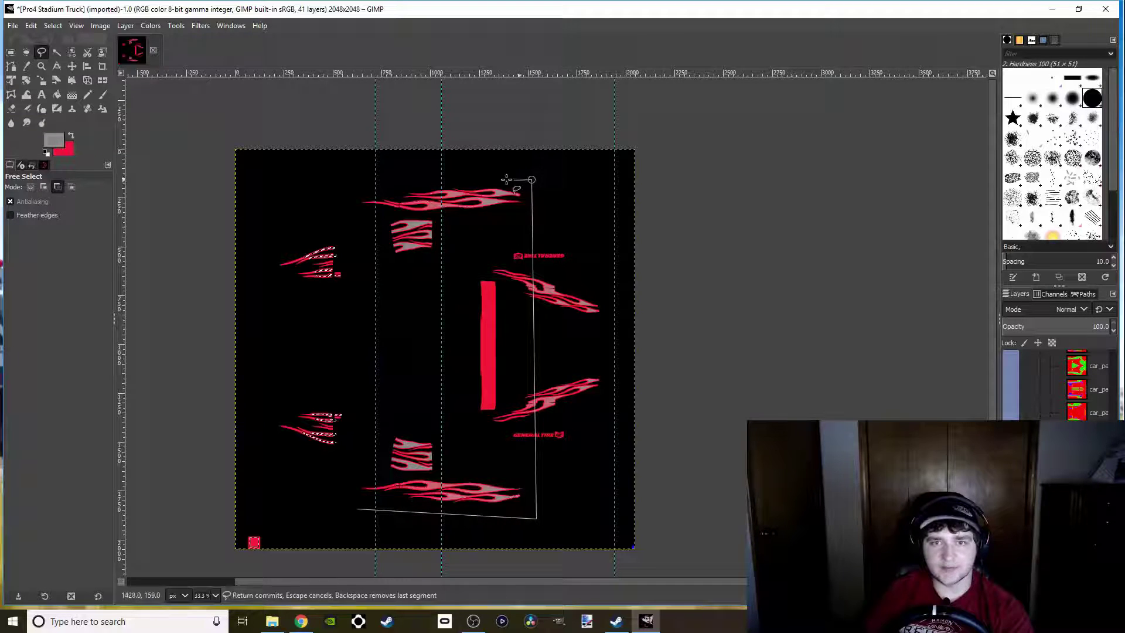
click(357, 509)
key(Return)
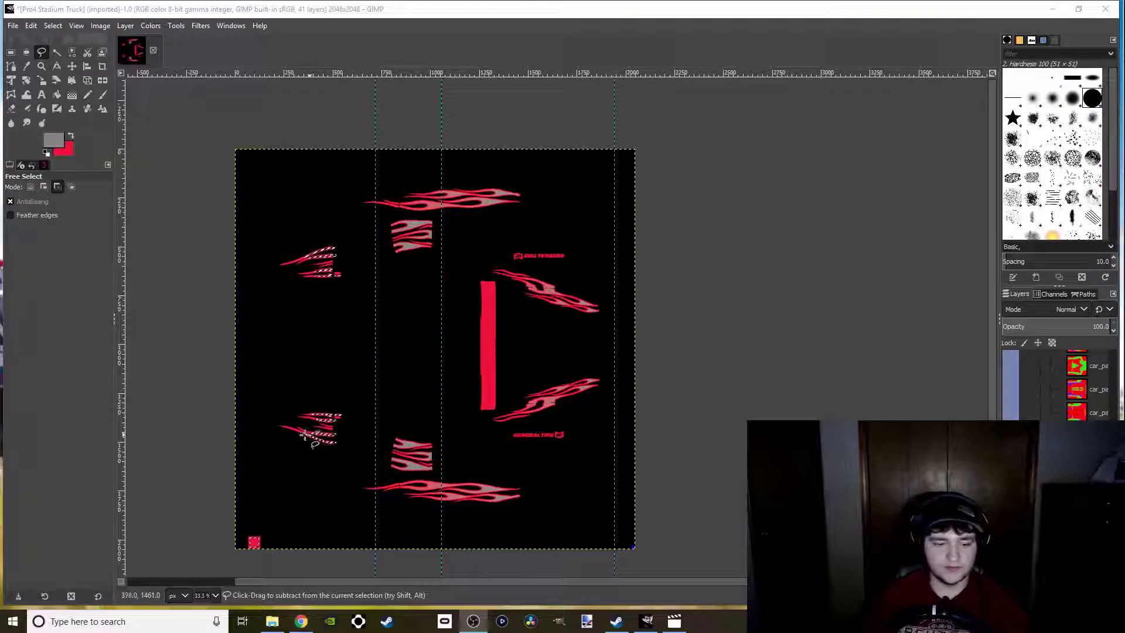
Fill the selected flame strips on the canvas's left side with a horizontal gray-to-red gradient ending at X 225, Y 1362
scroll(291, 443, up, 4)
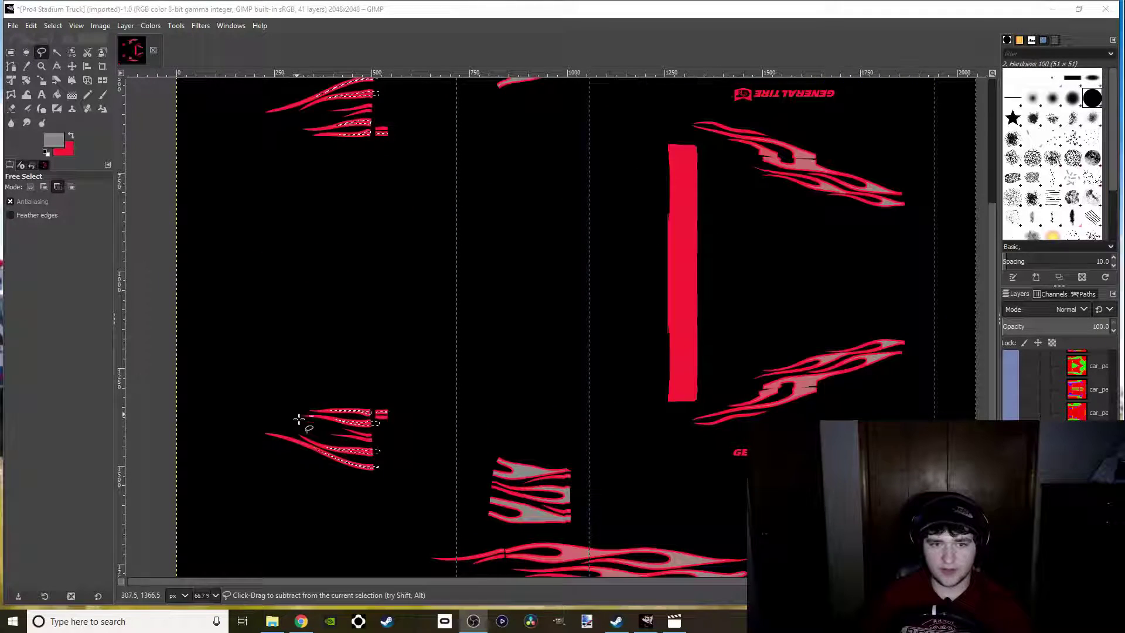
drag(269, 432, 347, 390)
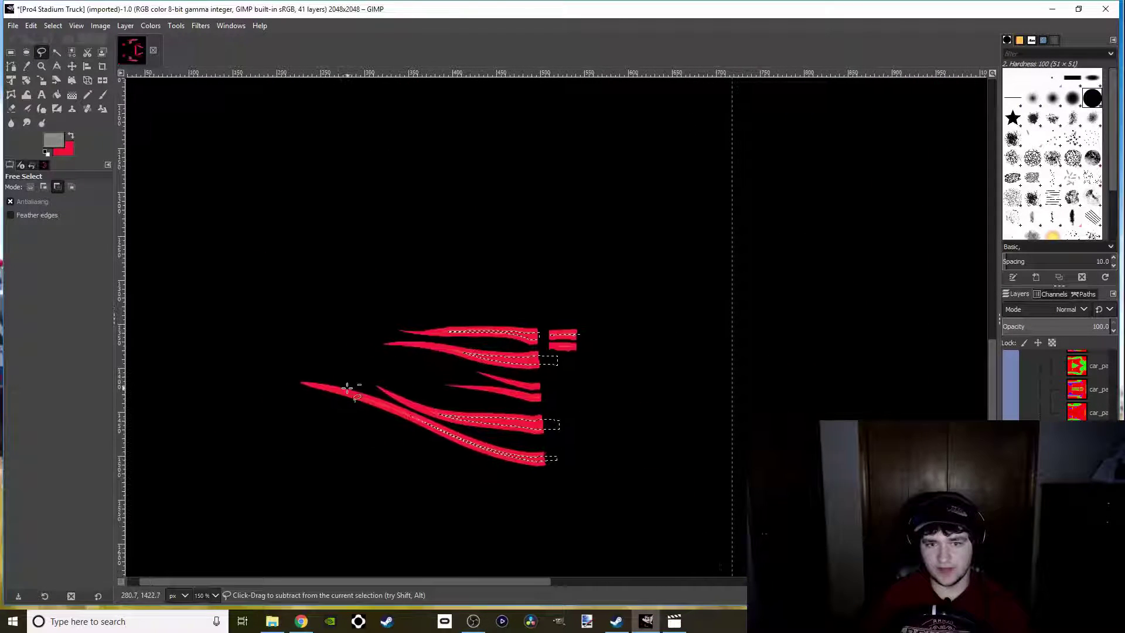
scroll(392, 331, up, 2)
drag(745, 372, 778, 305)
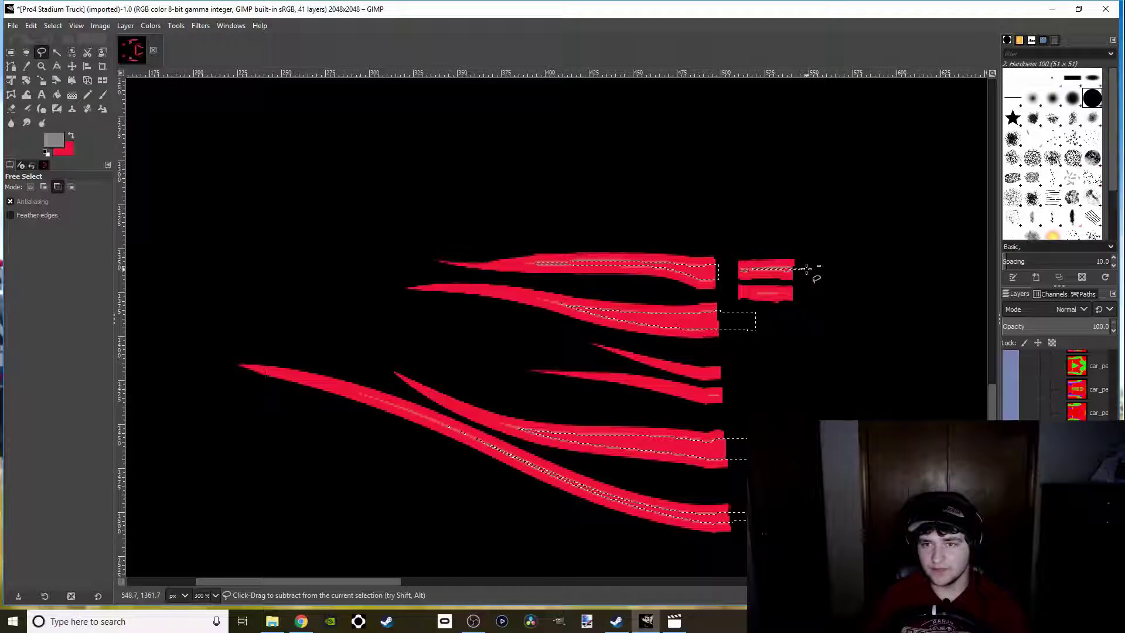
click(452, 282)
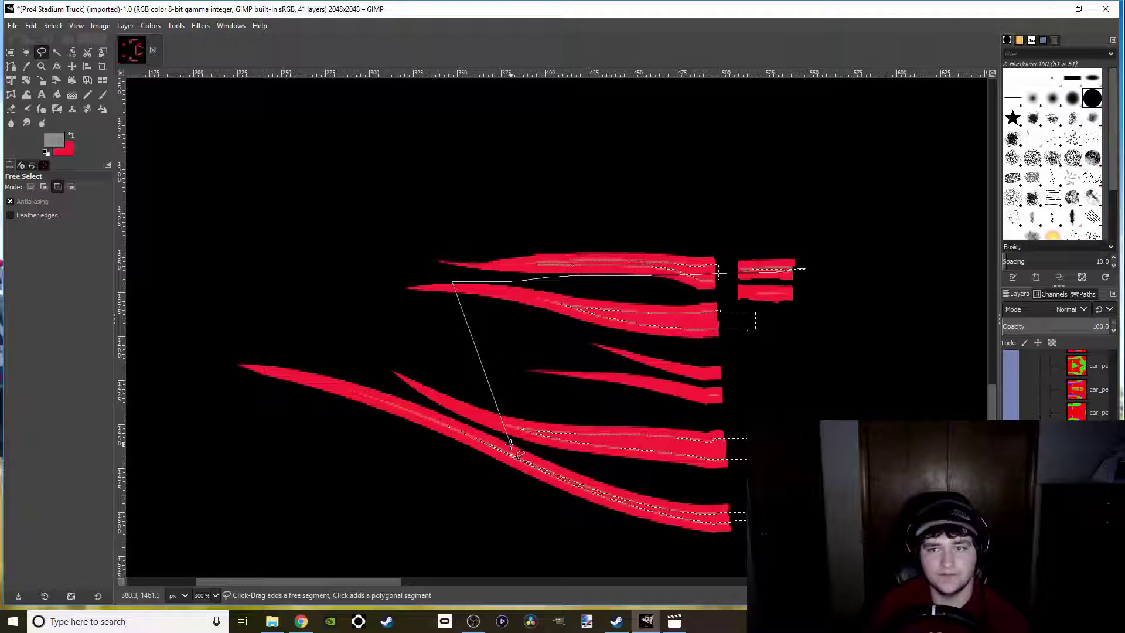
key(Escape)
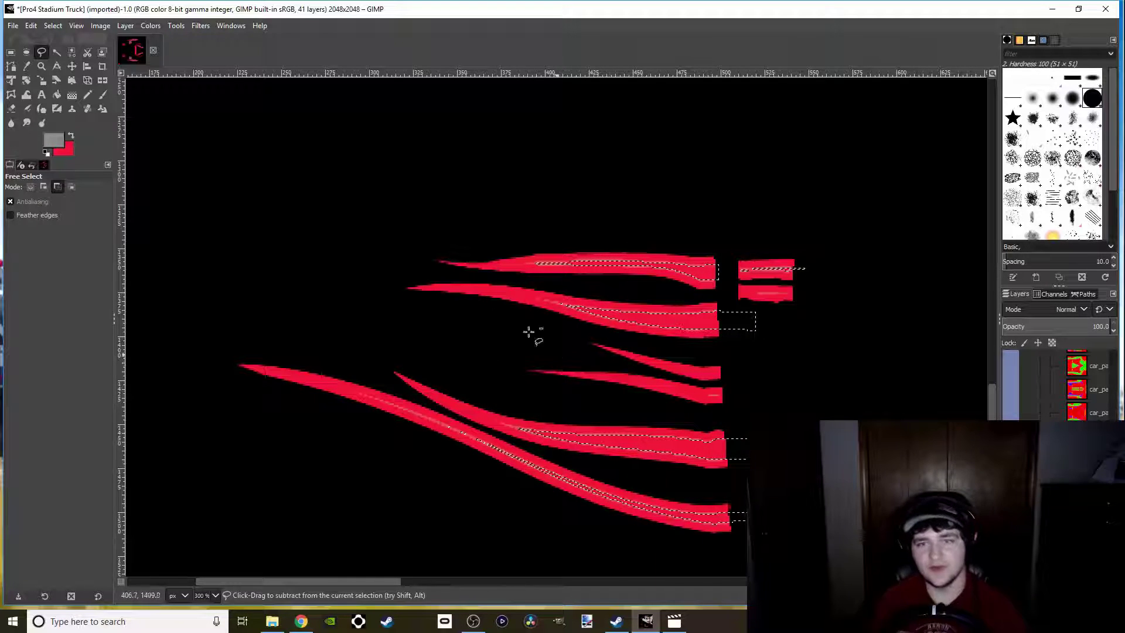
click(71, 96)
drag(806, 269, 236, 357)
key(ctrl+z)
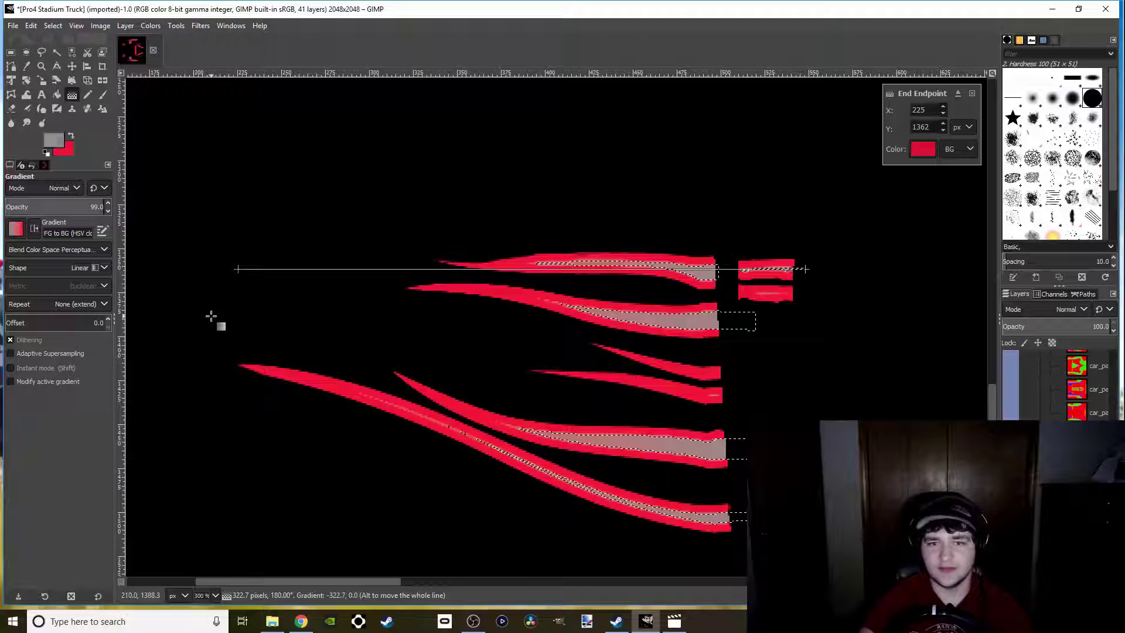
key(Return)
scroll(240, 337, down, 3)
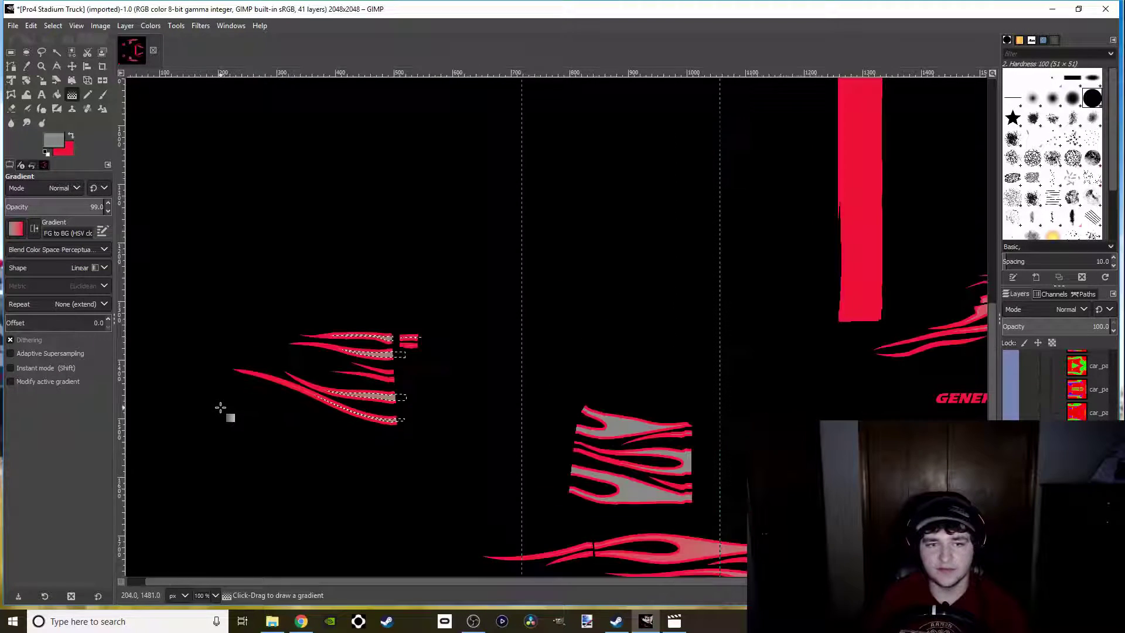
scroll(217, 413, down, 1)
drag(209, 422, 284, 301)
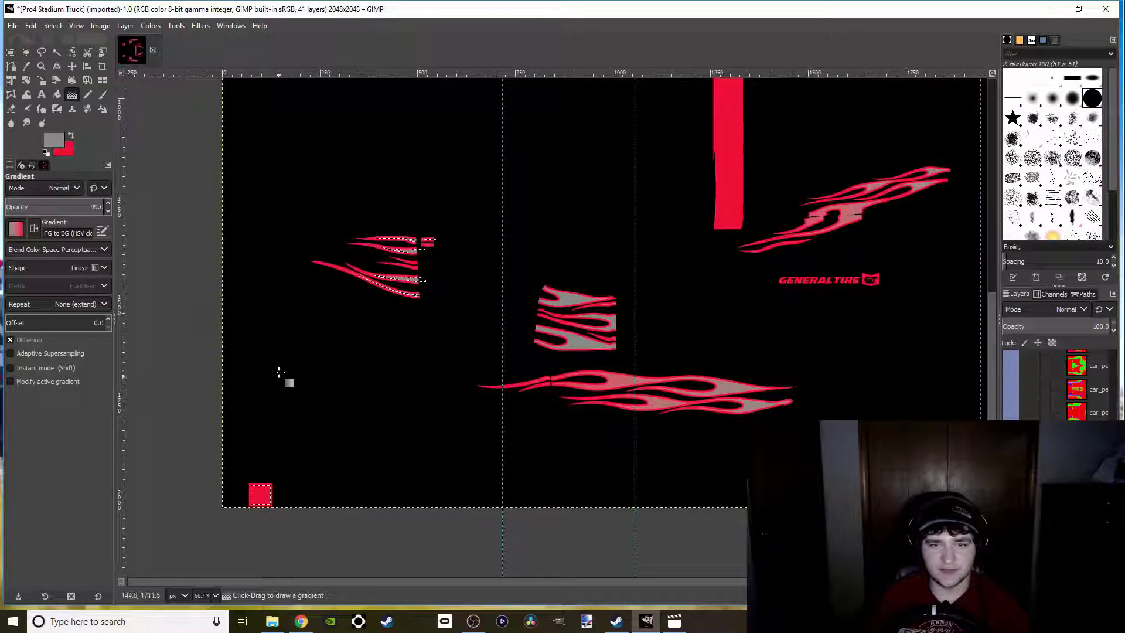
Try to subtract the small red square in the canvas's lower left-hand corner from the selection with a Free Select outline
scroll(305, 293, down, 1)
scroll(297, 398, down, 1)
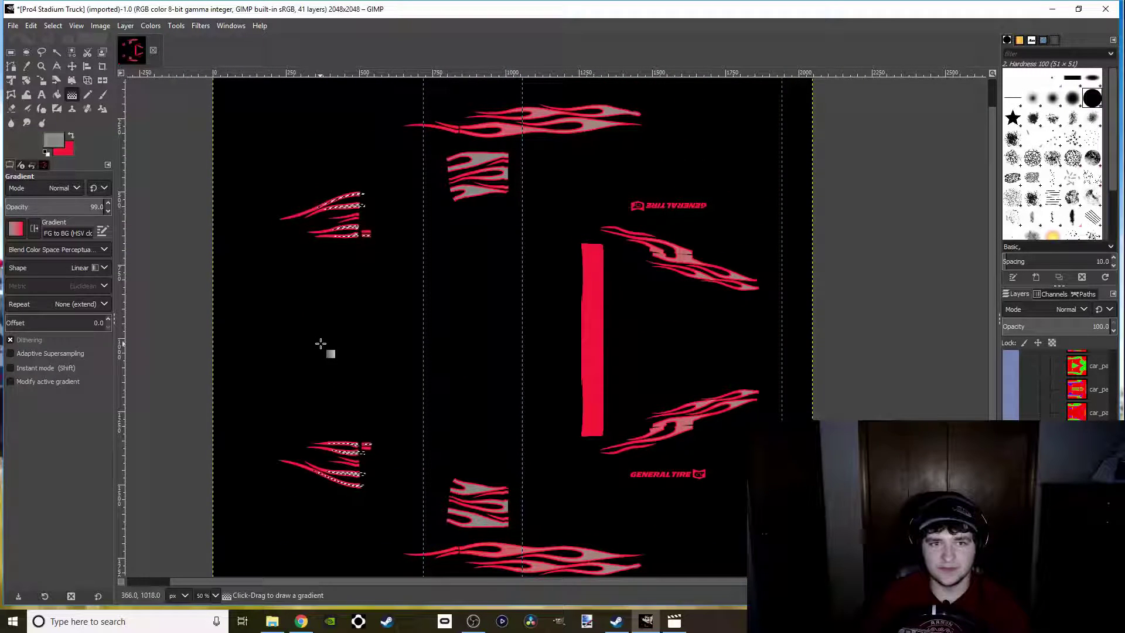
scroll(321, 344, up, 1)
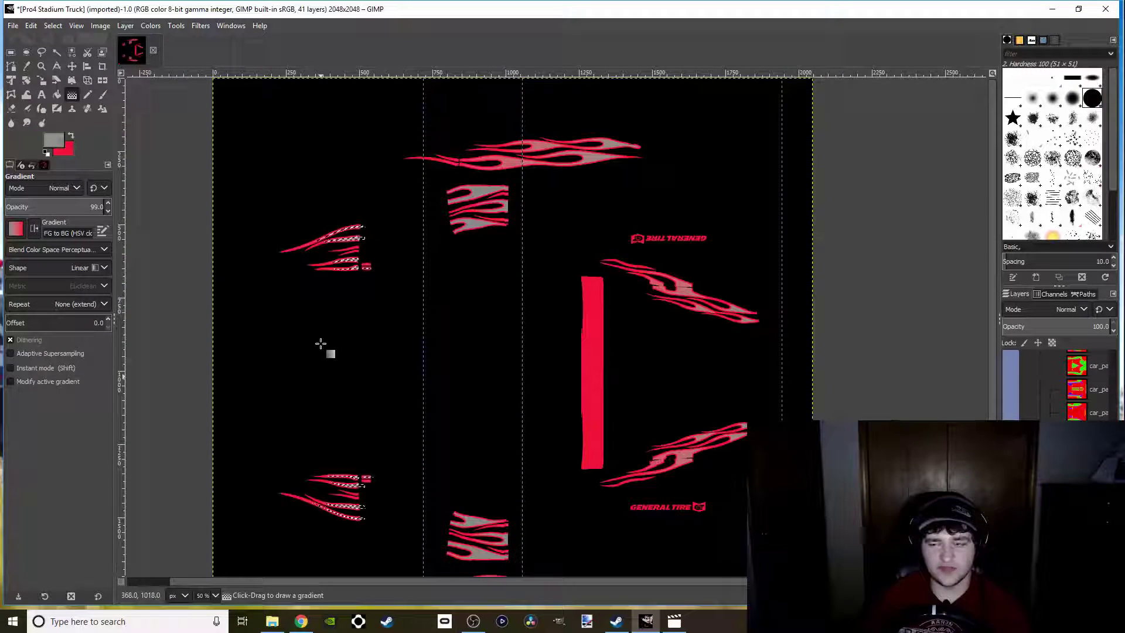
scroll(310, 445, down, 3)
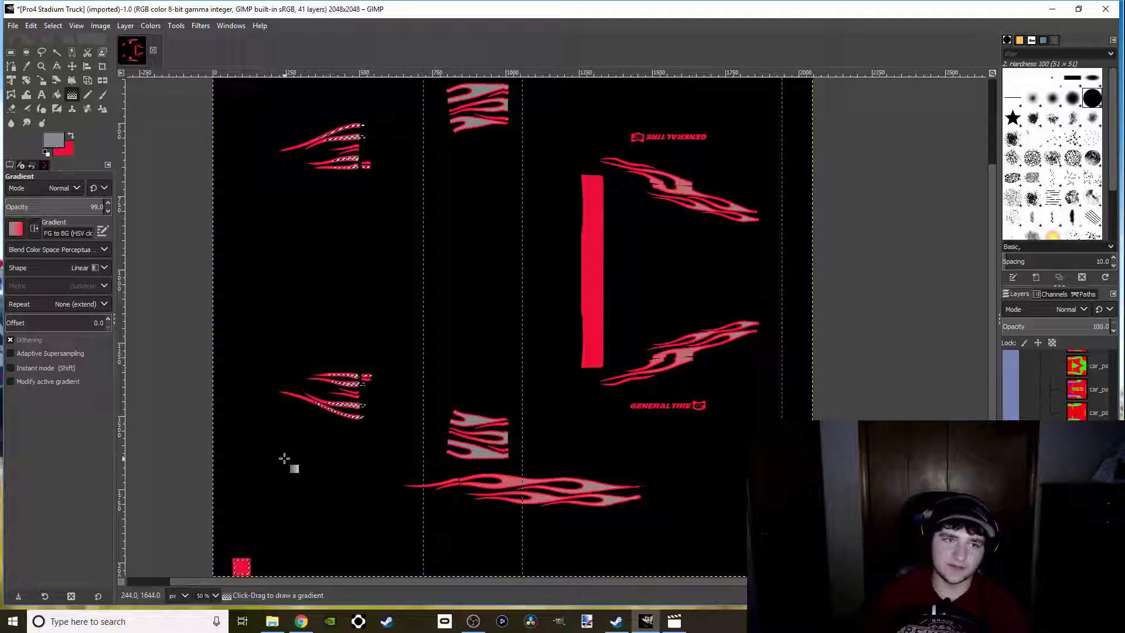
click(42, 54)
click(228, 541)
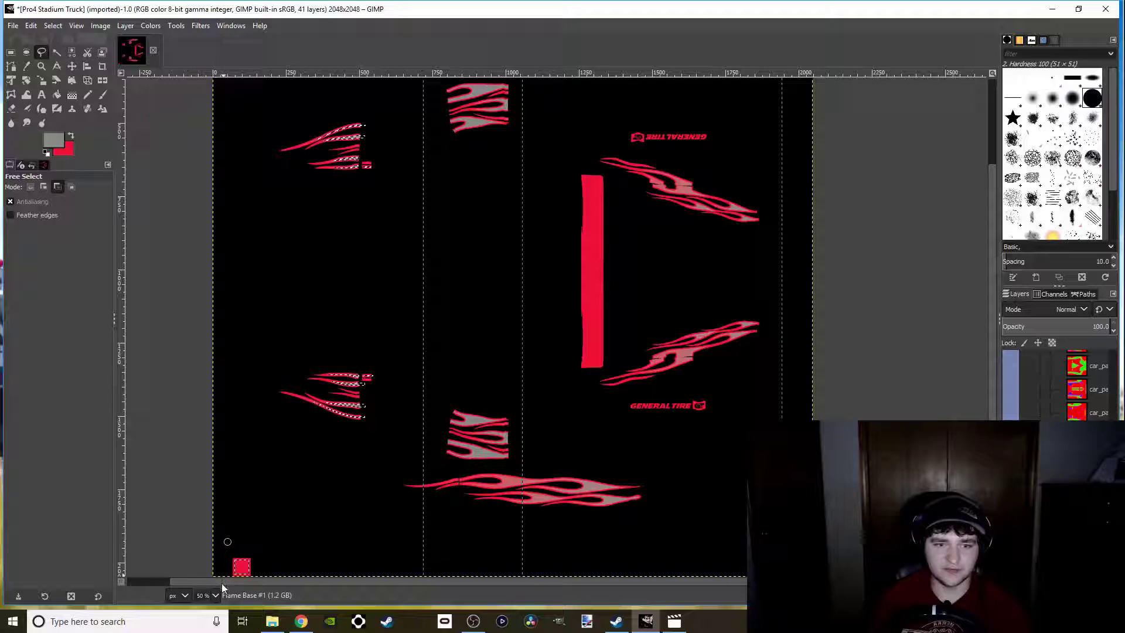
click(225, 575)
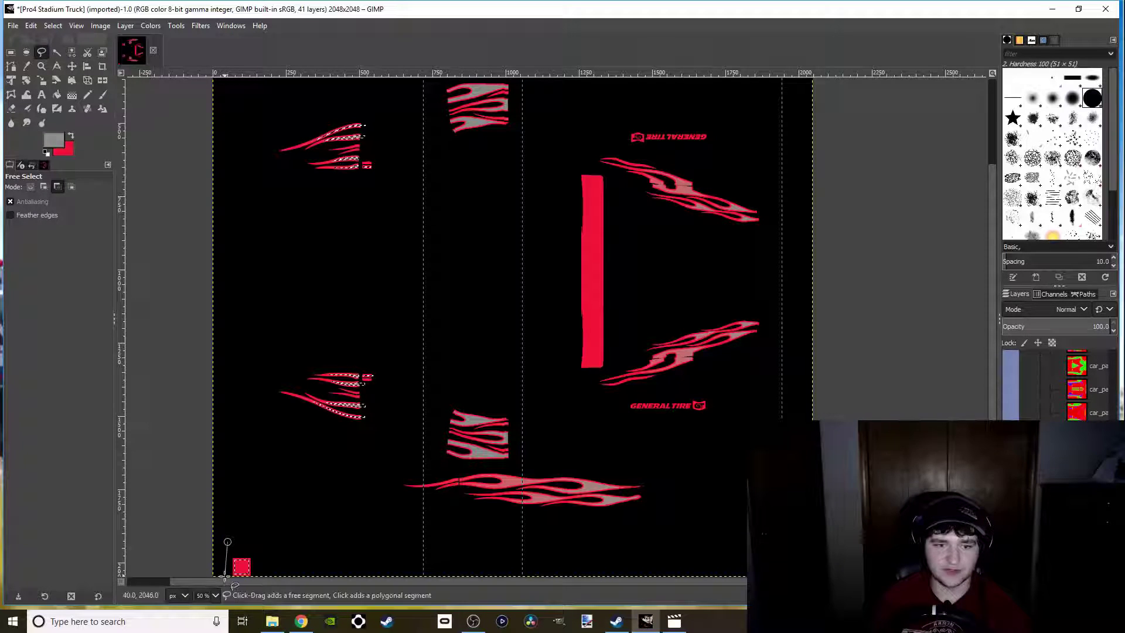
click(263, 575)
double_click(264, 547)
key(Return)
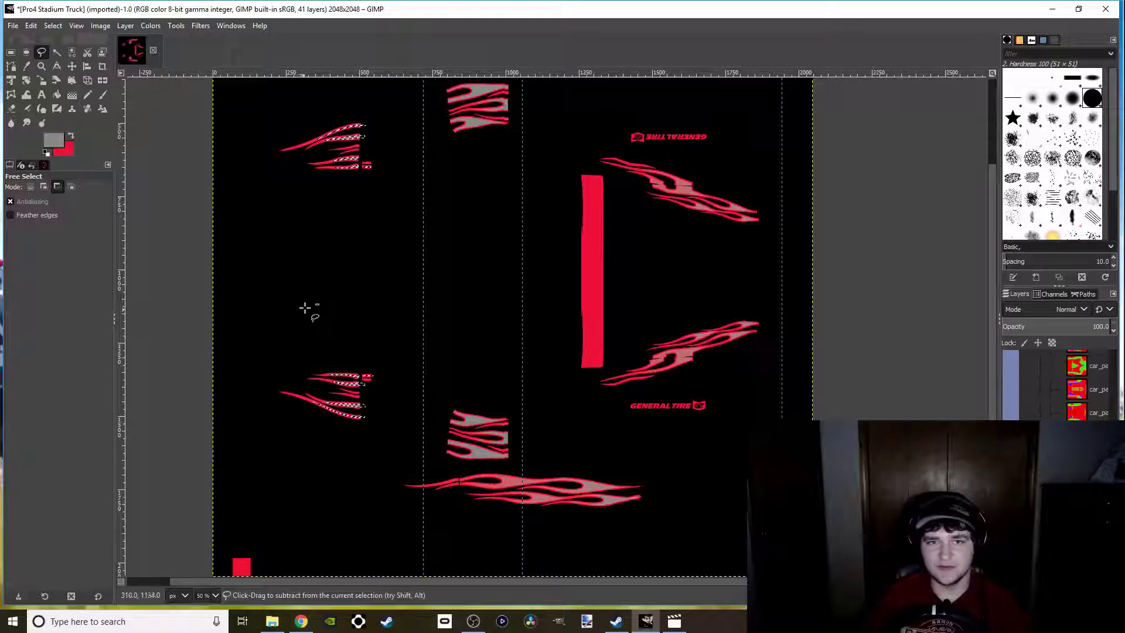
Subtract the upper and lower flames on the canvas's left side from the selection with one polygonal outline
scroll(301, 314, up, 3)
scroll(450, 356, down, 1)
scroll(445, 359, right, 1)
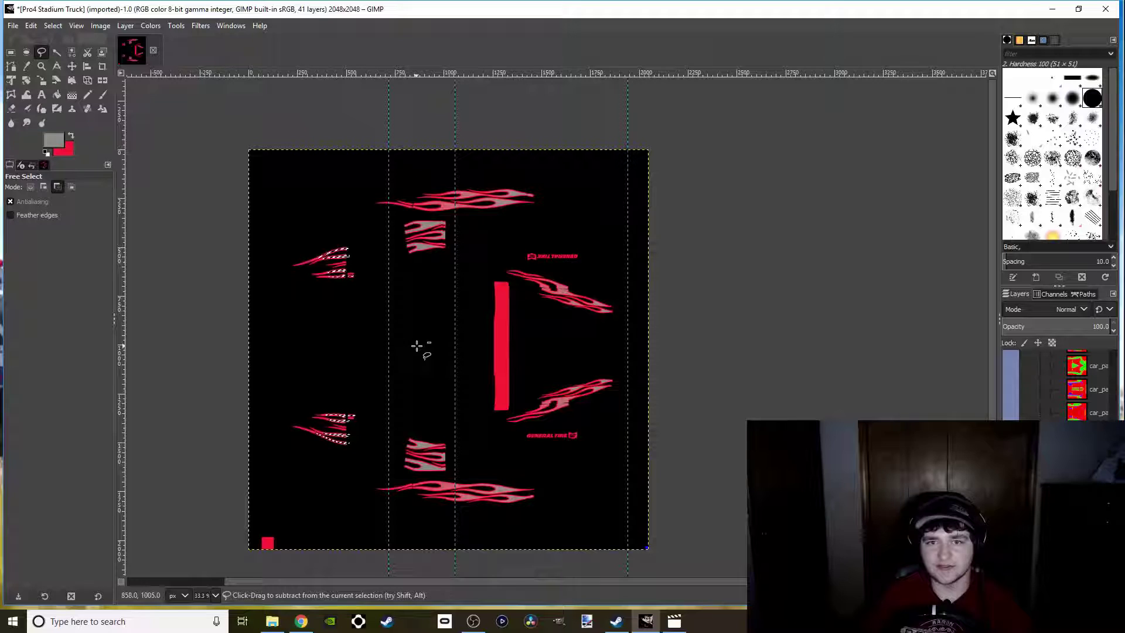
scroll(421, 361, up, 1)
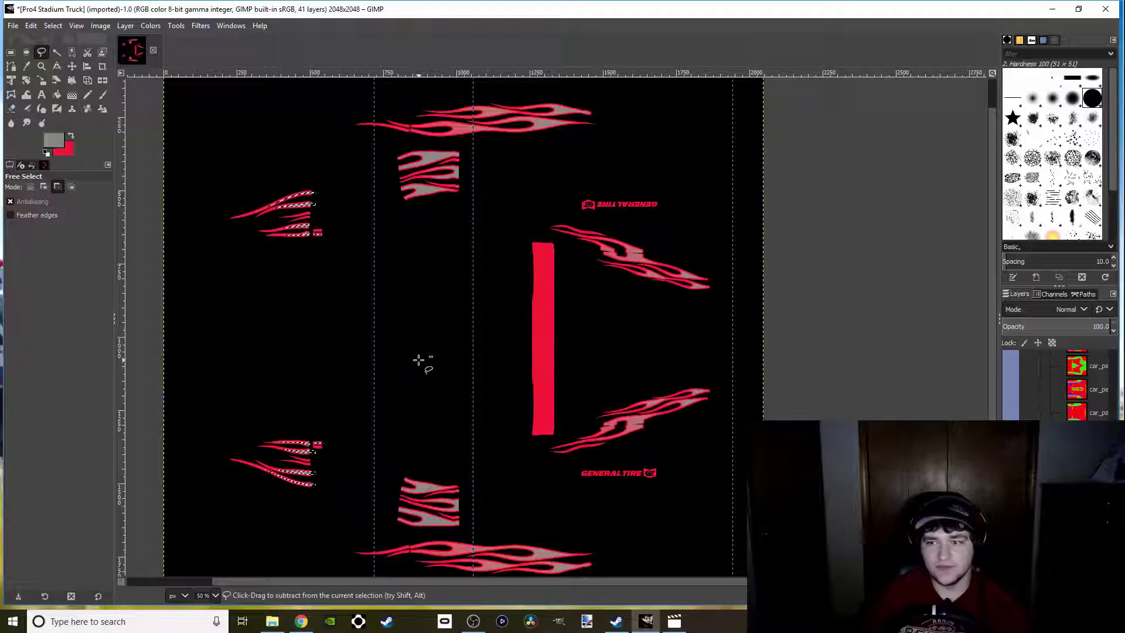
scroll(213, 403, down, 1)
drag(213, 403, 282, 374)
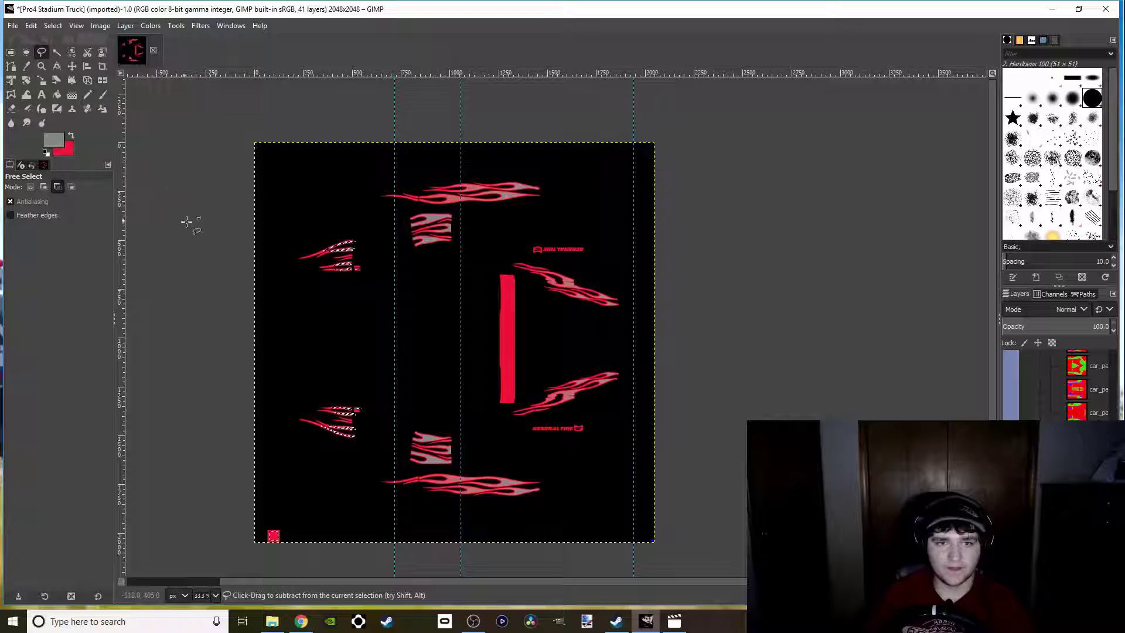
click(294, 228)
click(298, 451)
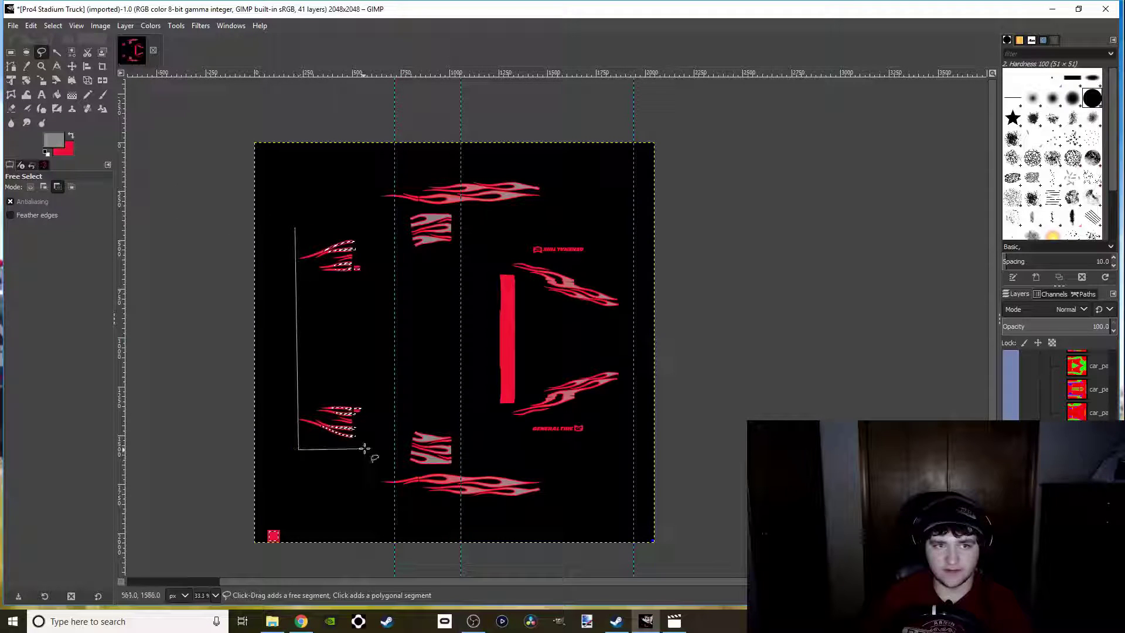
click(373, 451)
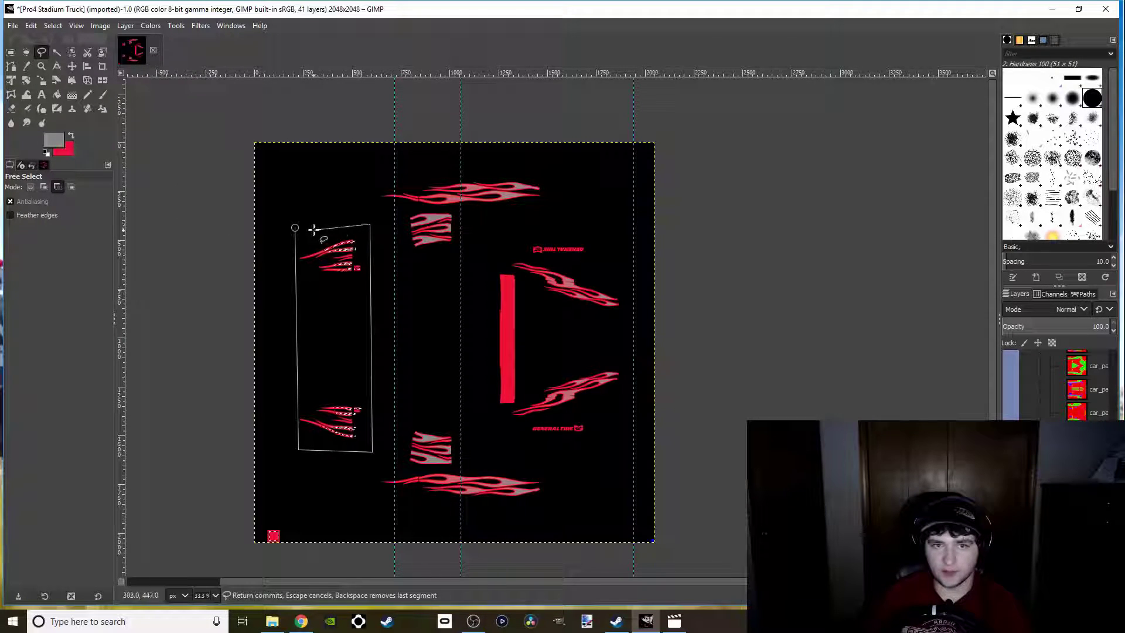
click(294, 227)
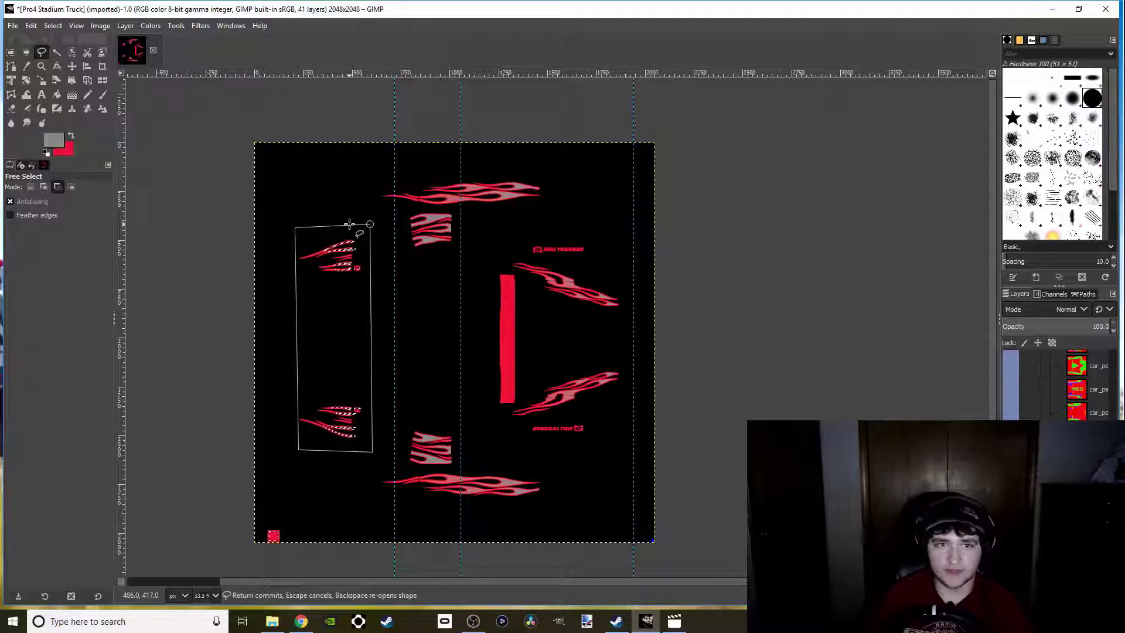
key(Return)
key(Delete)
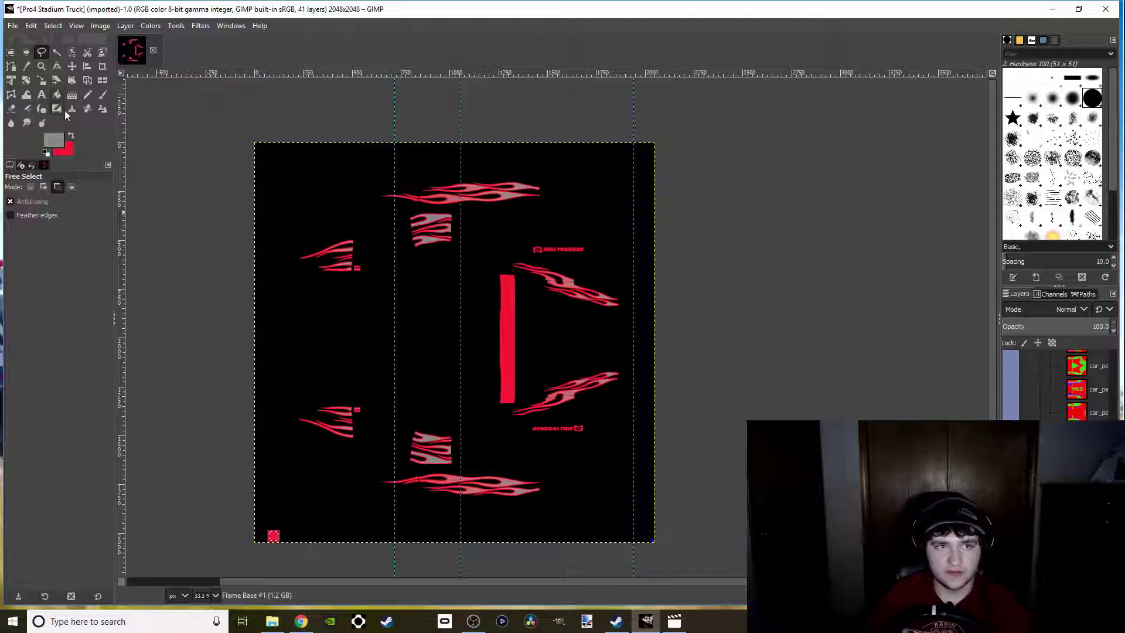
Swap the foreground and background colors and fill the selected lower left-hand square with solid red using Bucket Fill
click(71, 134)
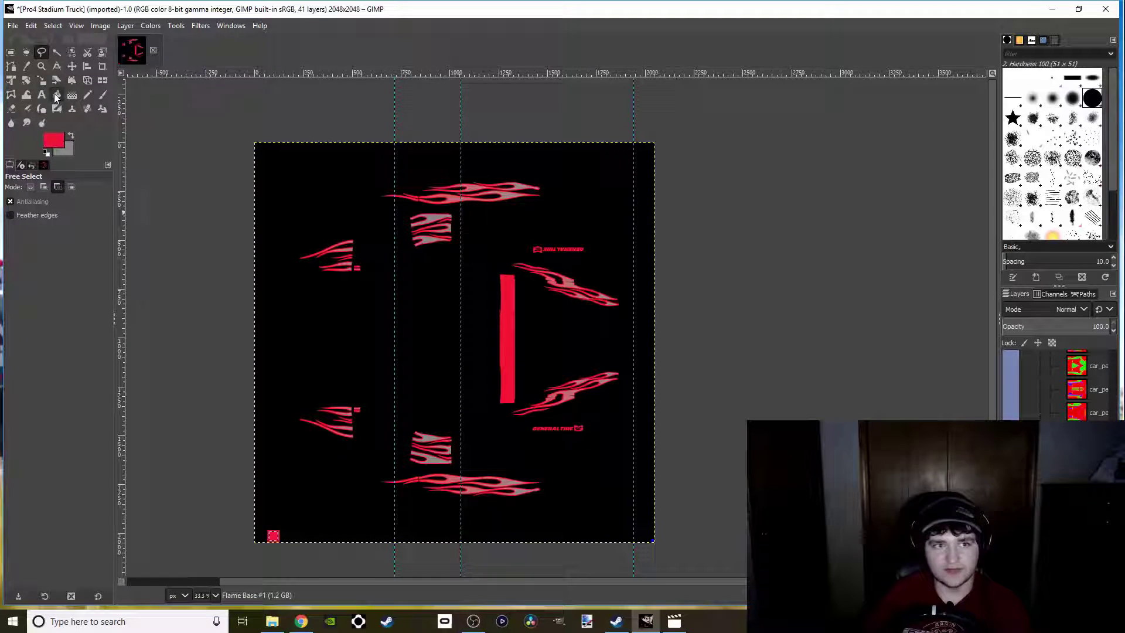
click(56, 95)
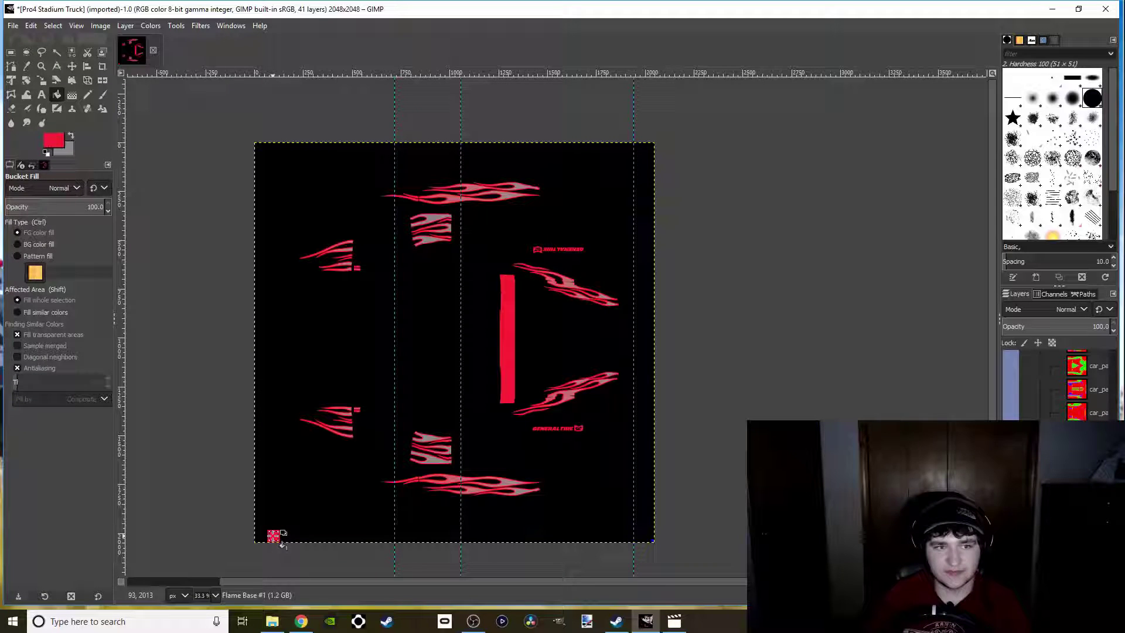
scroll(274, 535, up, 3)
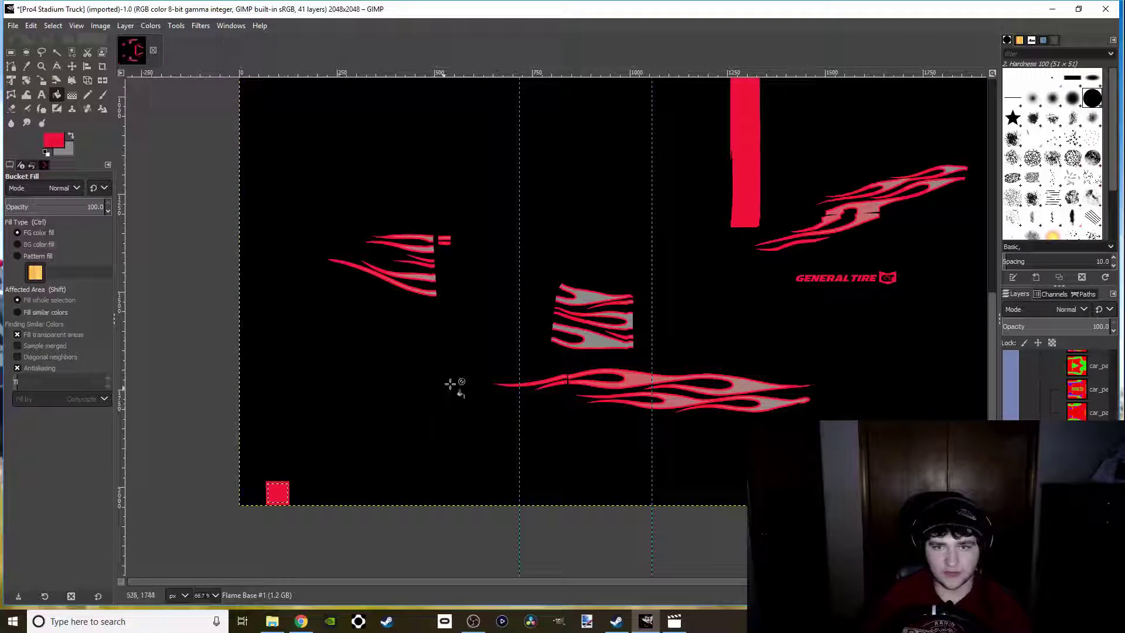
scroll(328, 433, up, 2)
scroll(383, 448, down, 1)
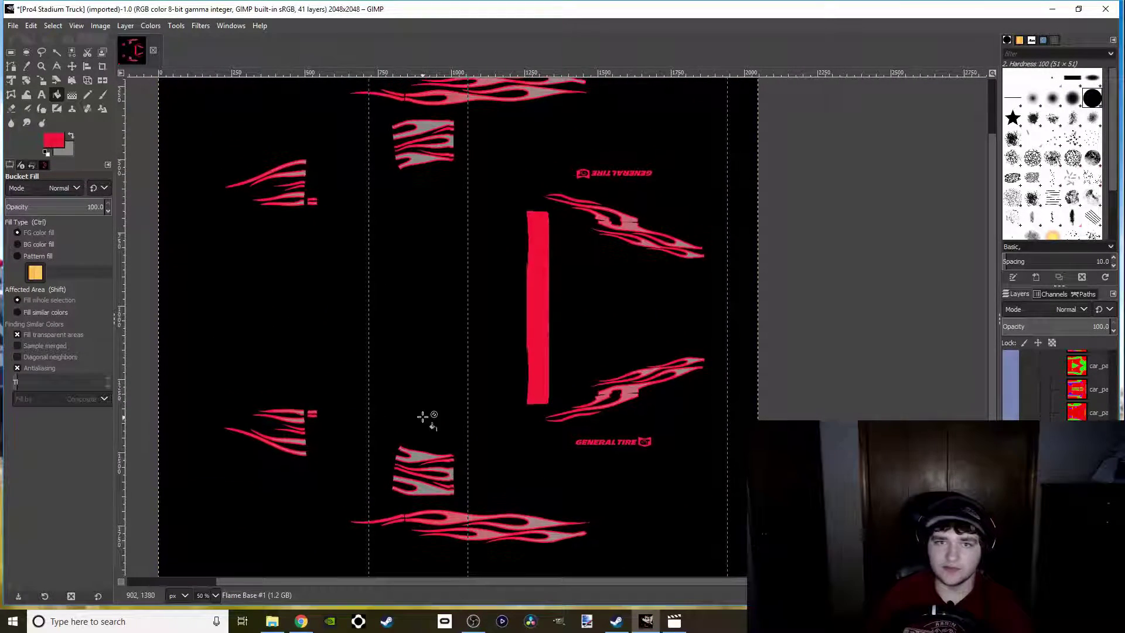
scroll(472, 364, left, 1)
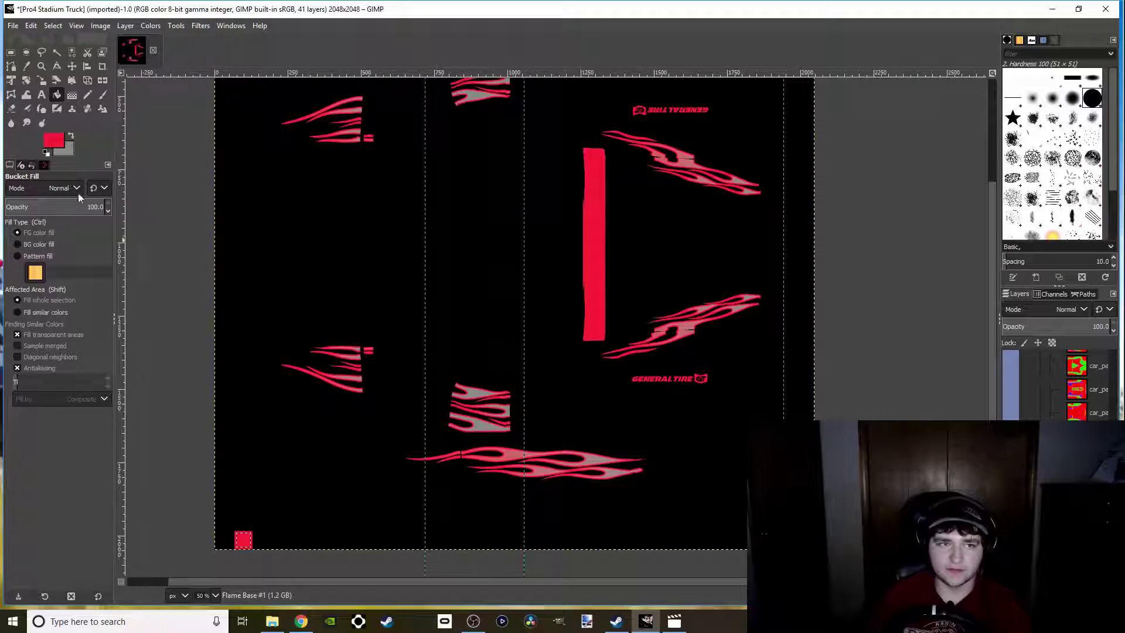
click(42, 52)
click(263, 206)
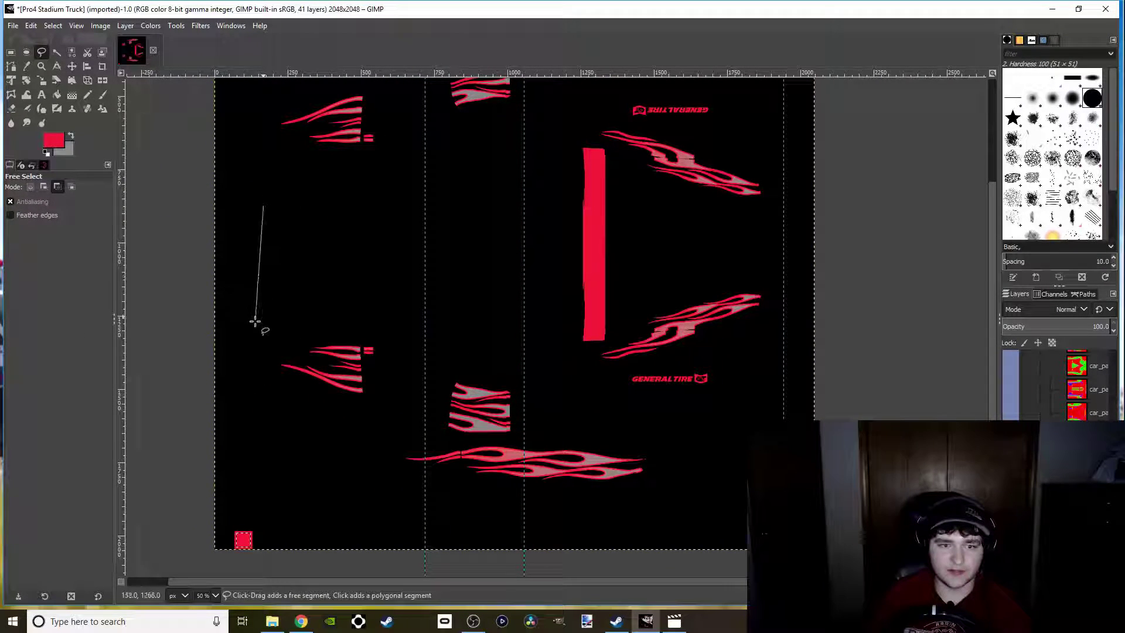
key(Escape)
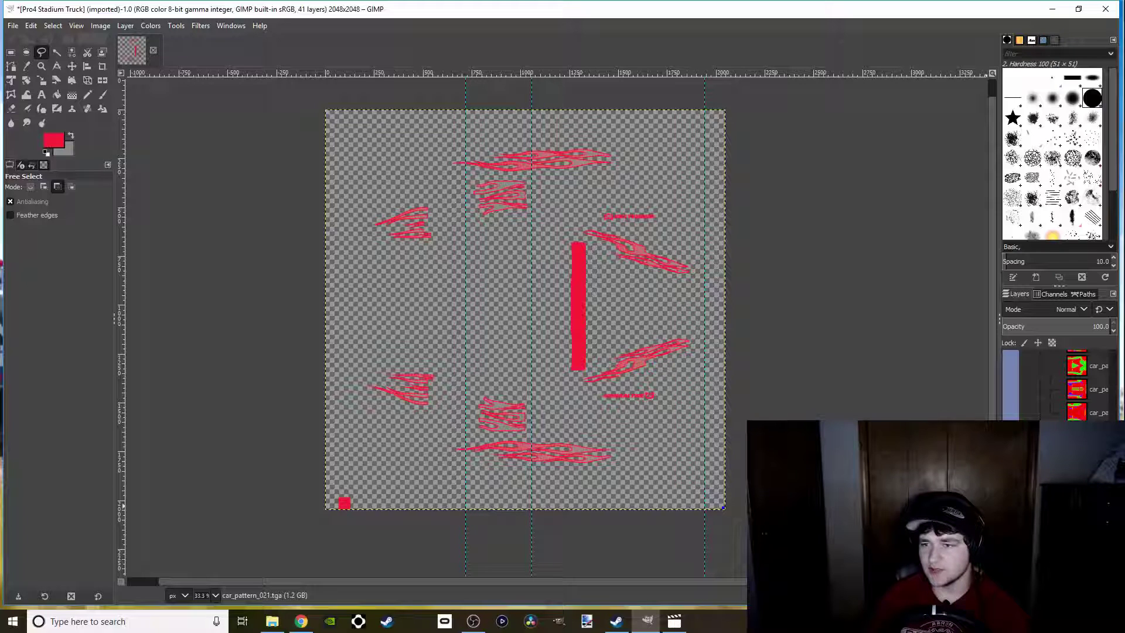
Show the car_pattern_021.tga layer and delete the Selection Mask copy channel
click(1011, 507)
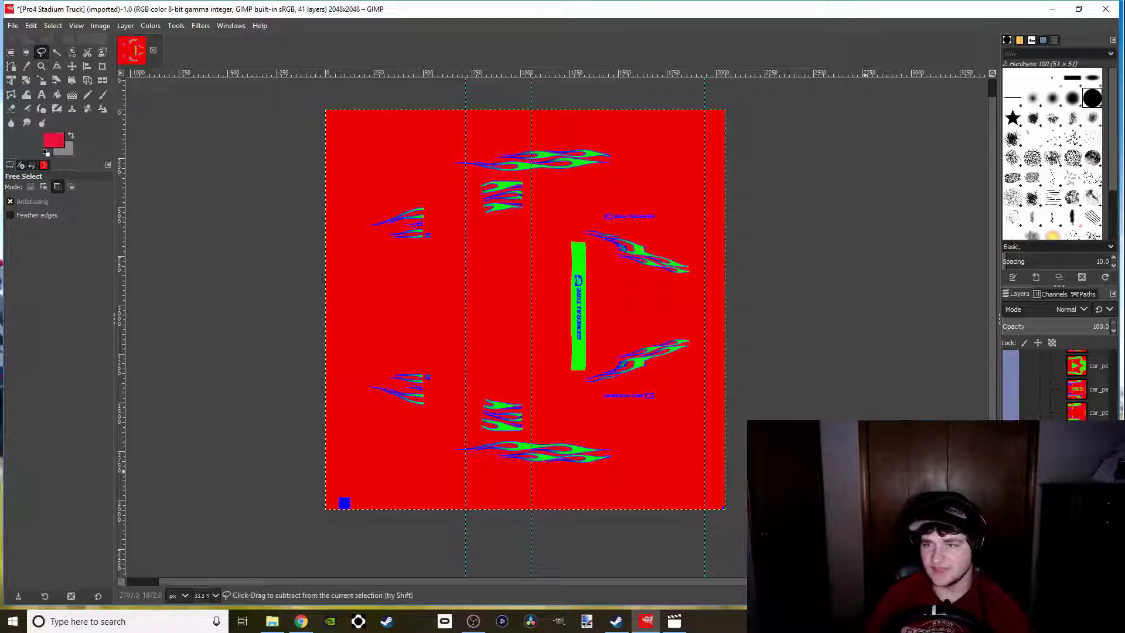
click(1061, 294)
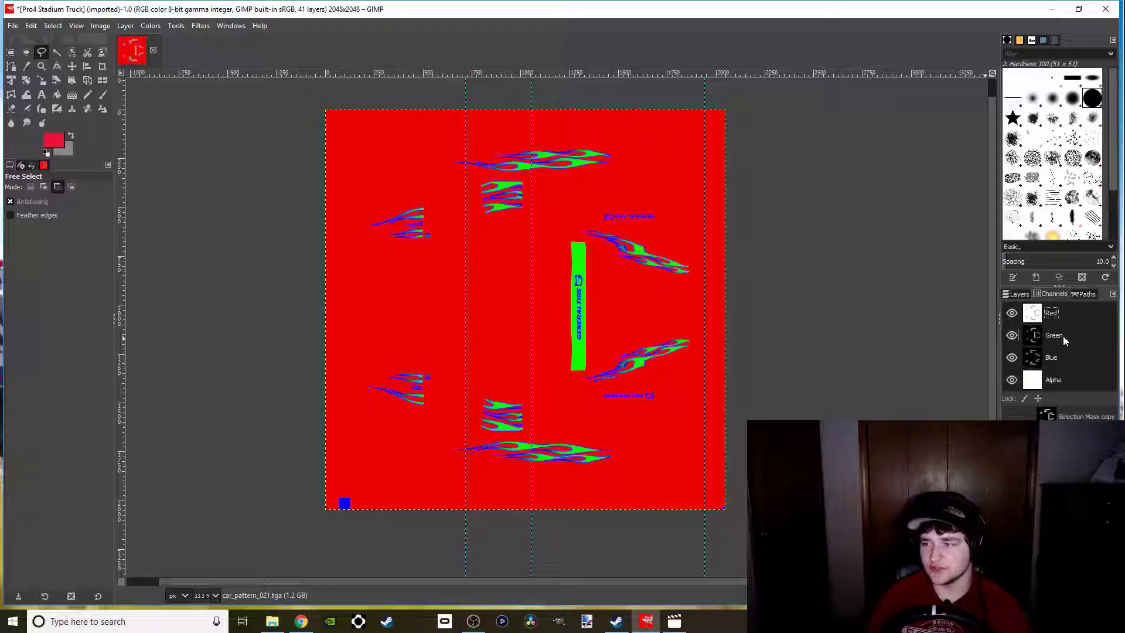
click(1060, 415)
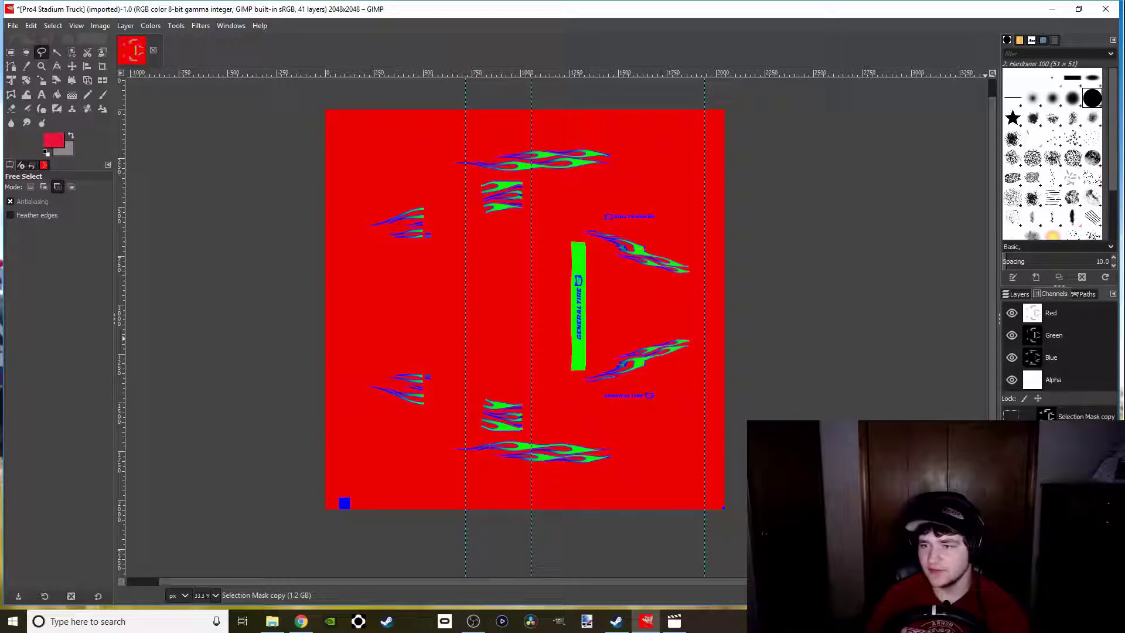
click(1108, 596)
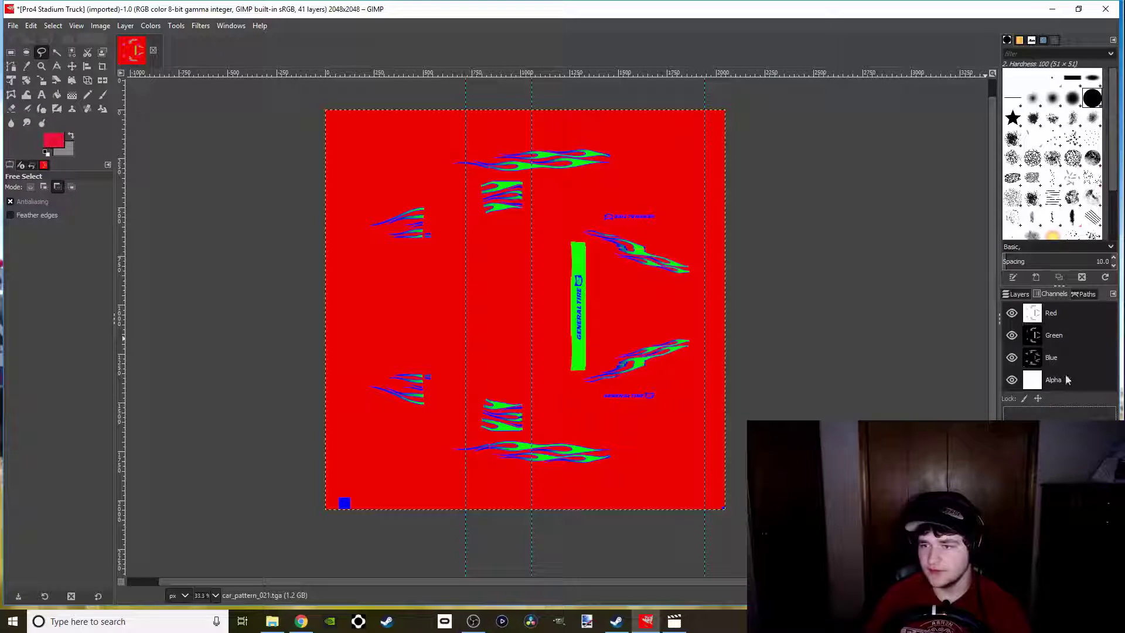
Create a selection from the Green channel of the pattern layer
click(1028, 296)
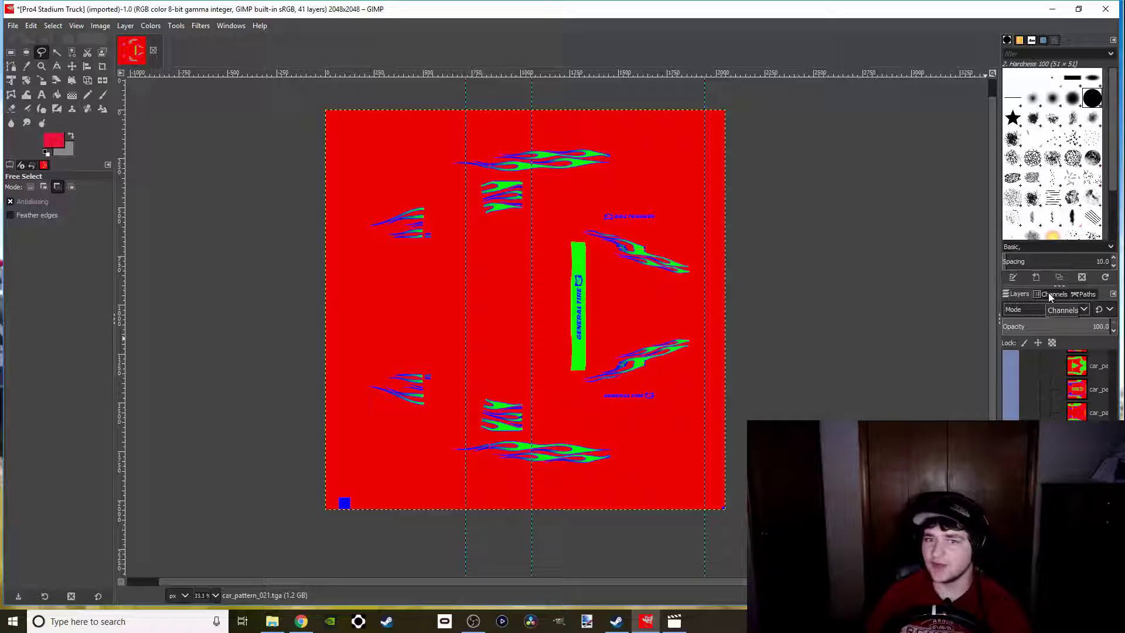
key(1)
drag(592, 305, 554, 381)
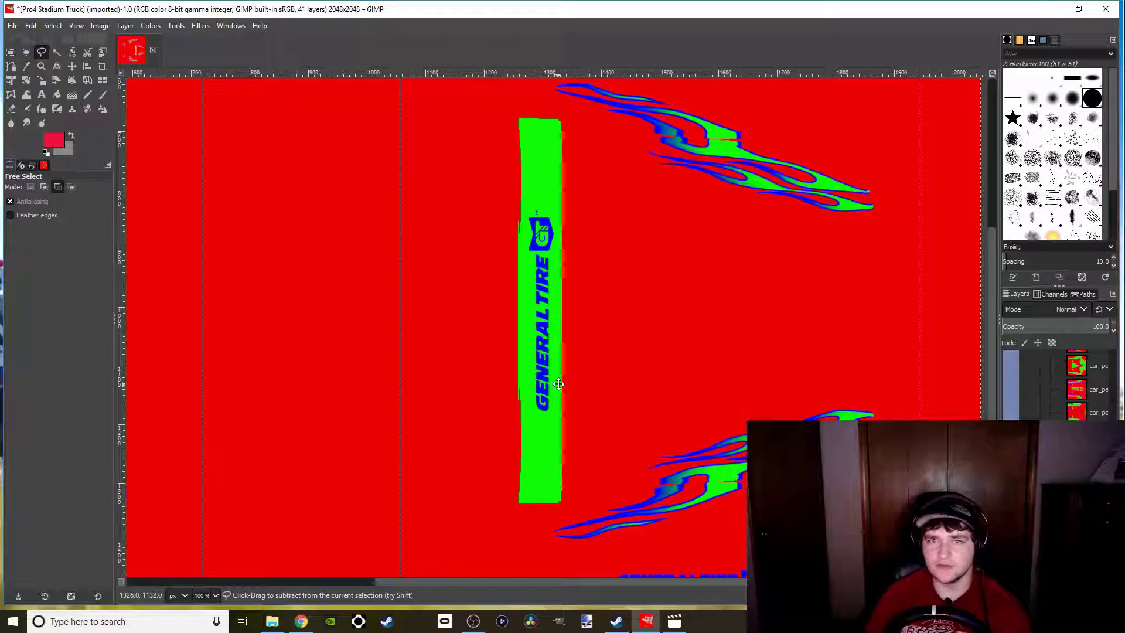
click(1055, 294)
right_click(1055, 339)
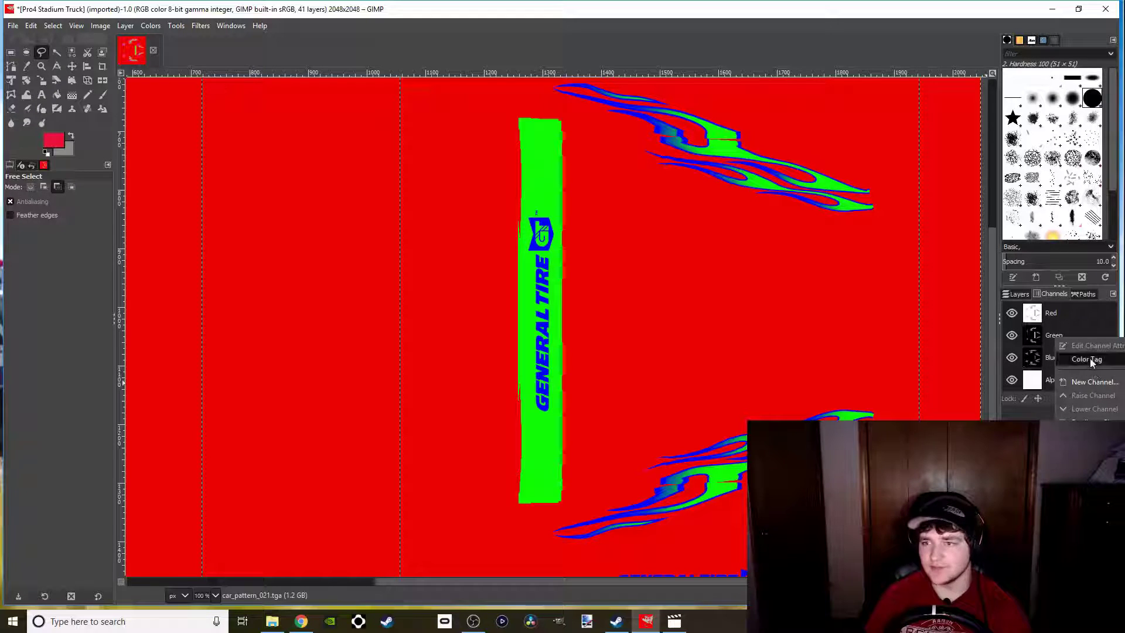
click(1091, 459)
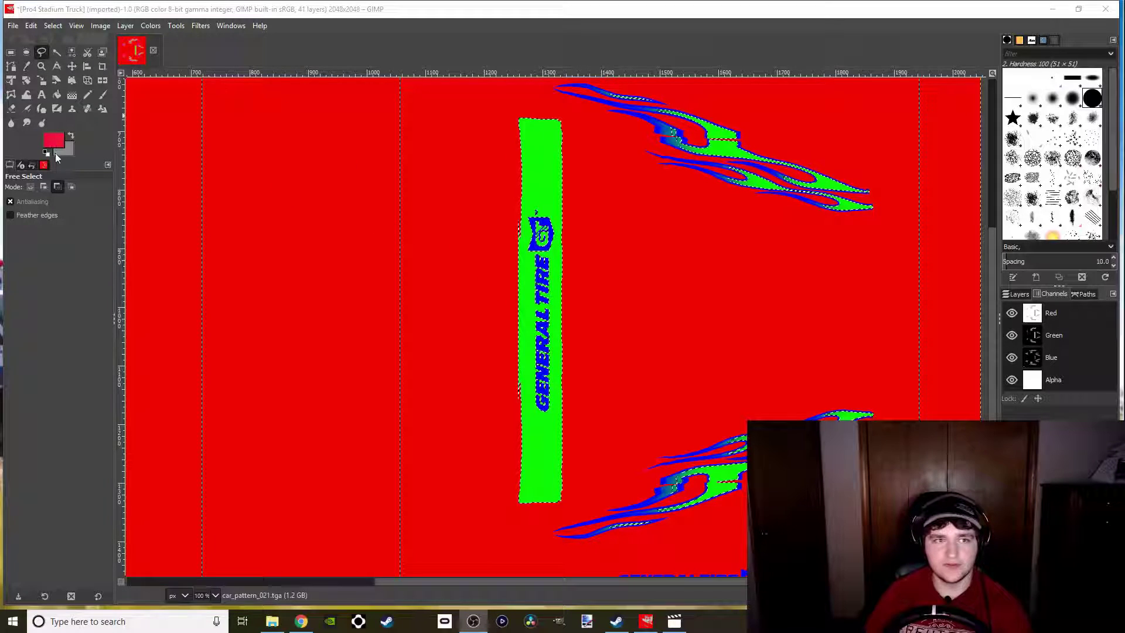
Intersect the selection with a four-sided Free Select outline around the vertical green General Tire bar
click(57, 187)
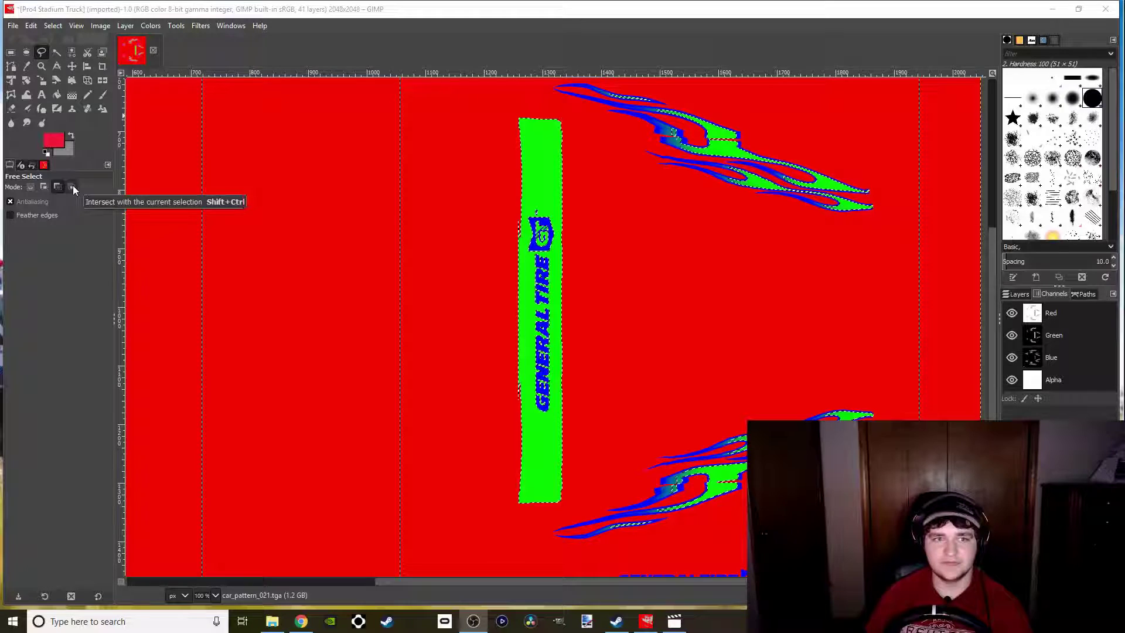
click(72, 187)
click(505, 109)
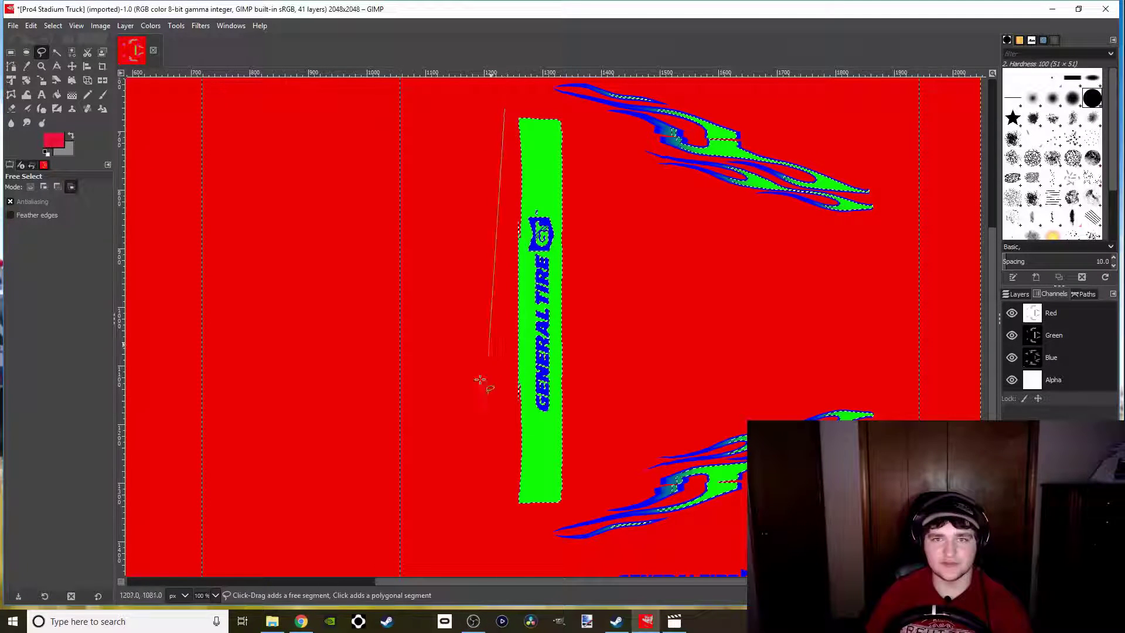
click(503, 519)
click(572, 514)
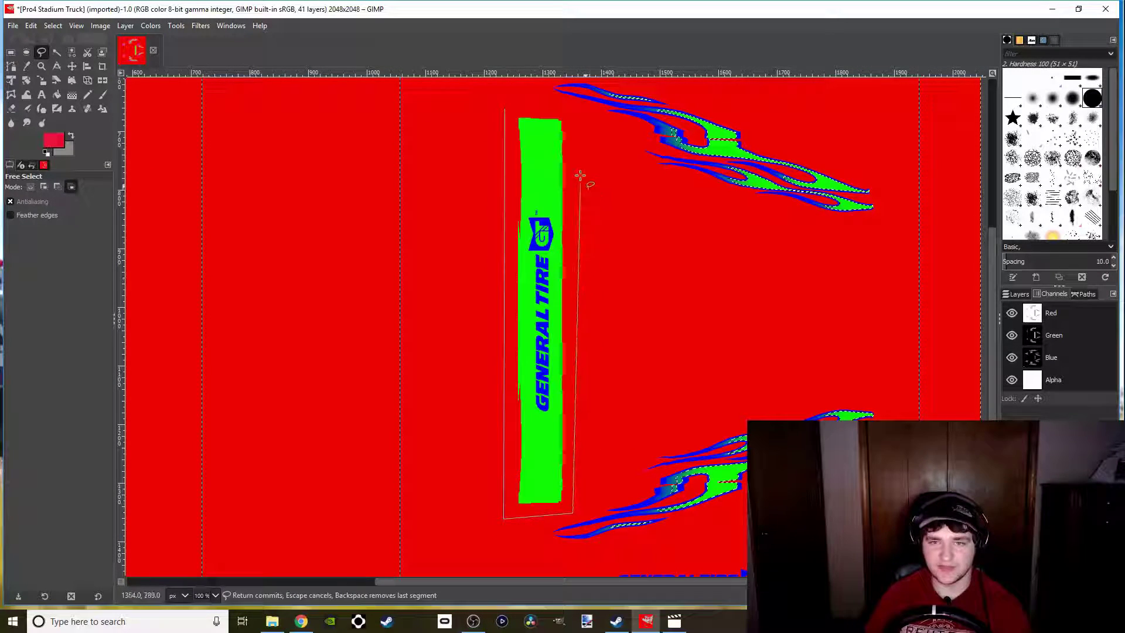
click(571, 113)
click(504, 108)
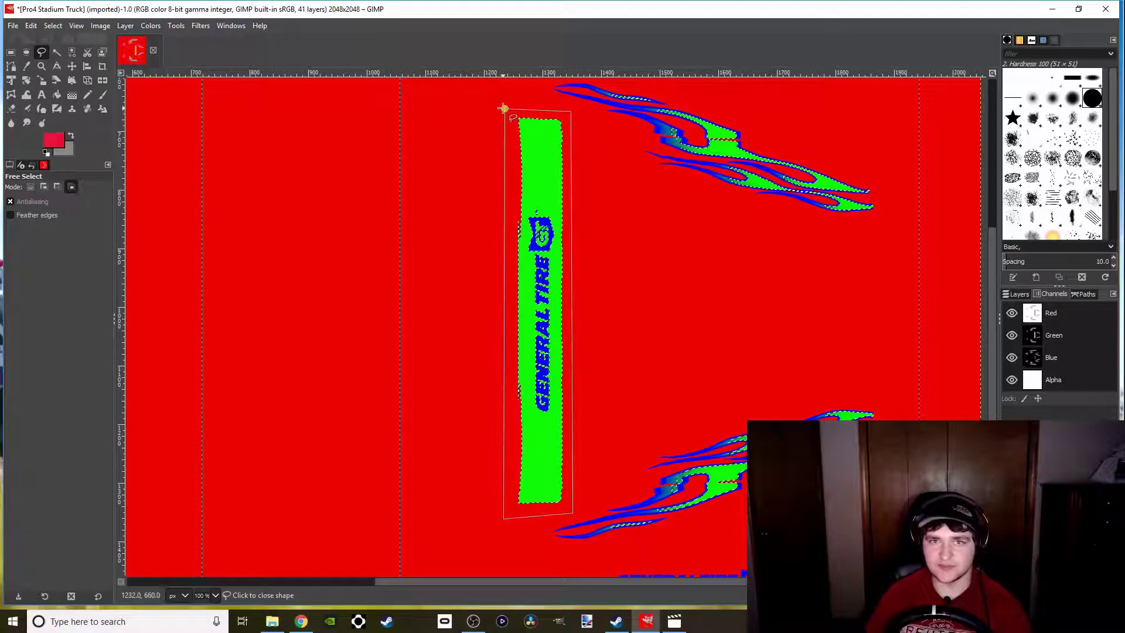
key(Return)
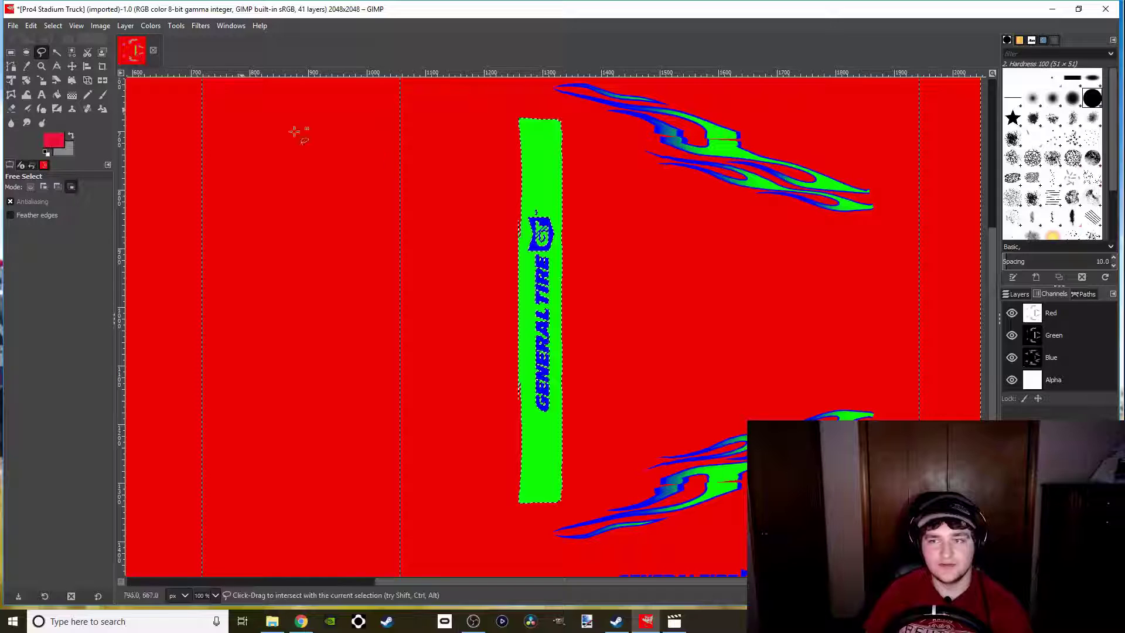
Add a new layer named Misc above the car_pattern_021.tga layer
click(1018, 293)
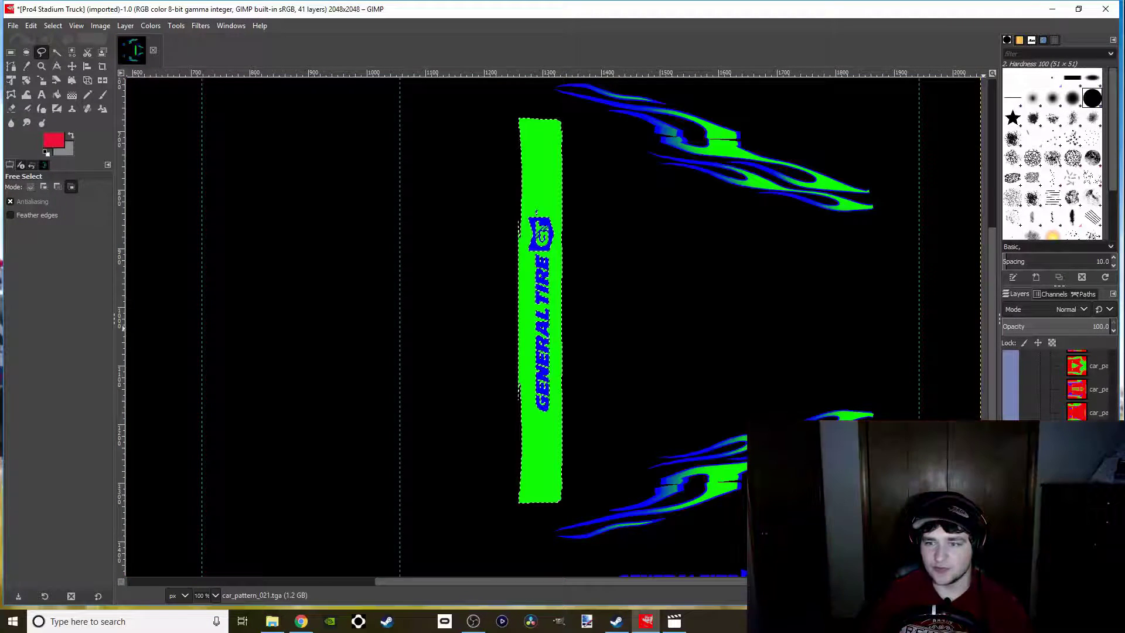
key(shift+ctrl+n)
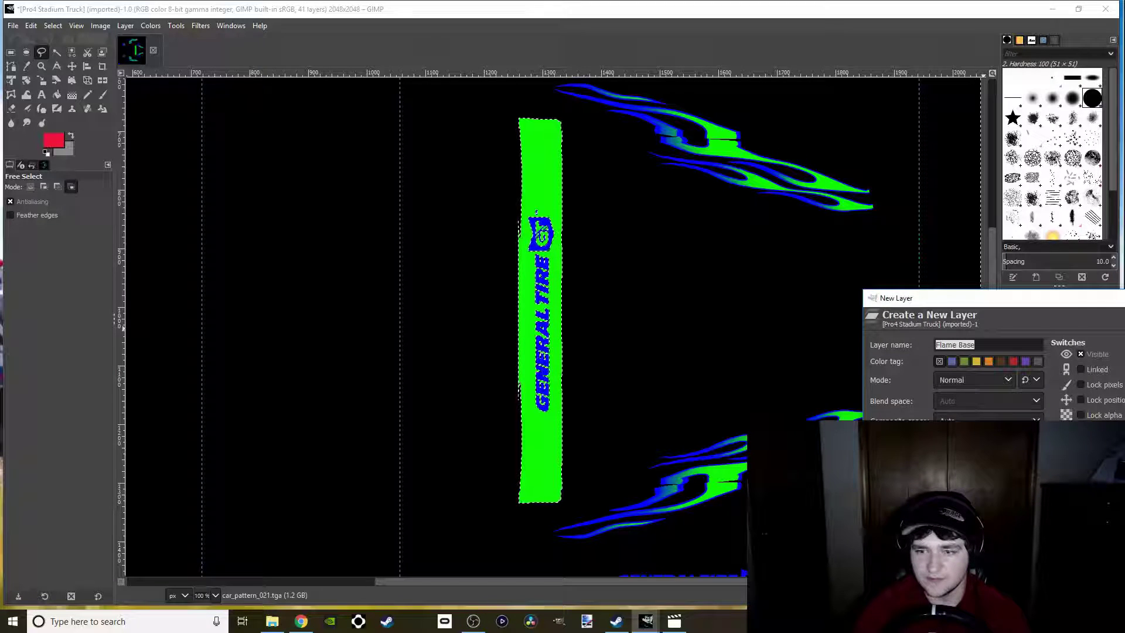
text(Mis)
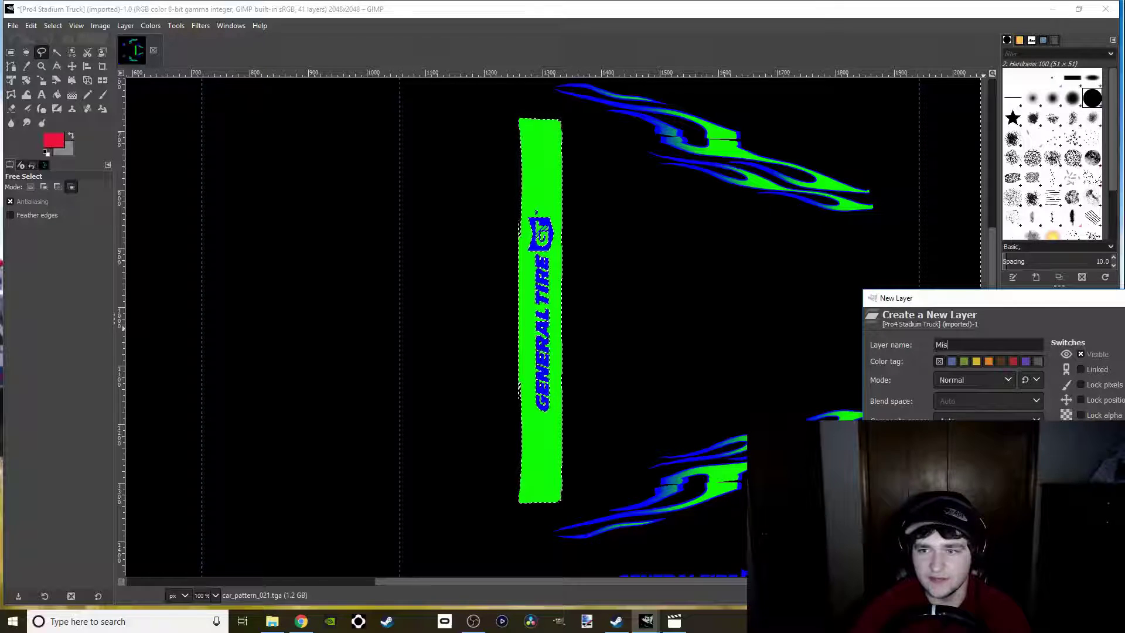
text(c)
key(Return)
Swap the foreground and background colors and fill the selected vertical General Tire bar with gray using Bucket Fill
click(71, 136)
click(57, 95)
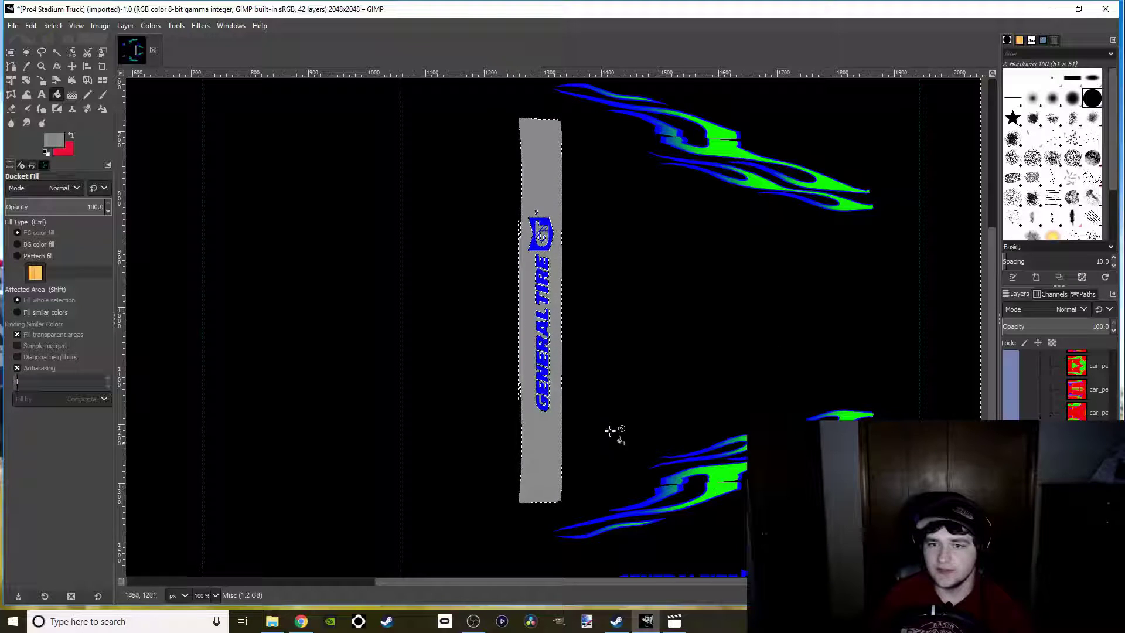
scroll(635, 444, down, 2)
drag(567, 383, 573, 373)
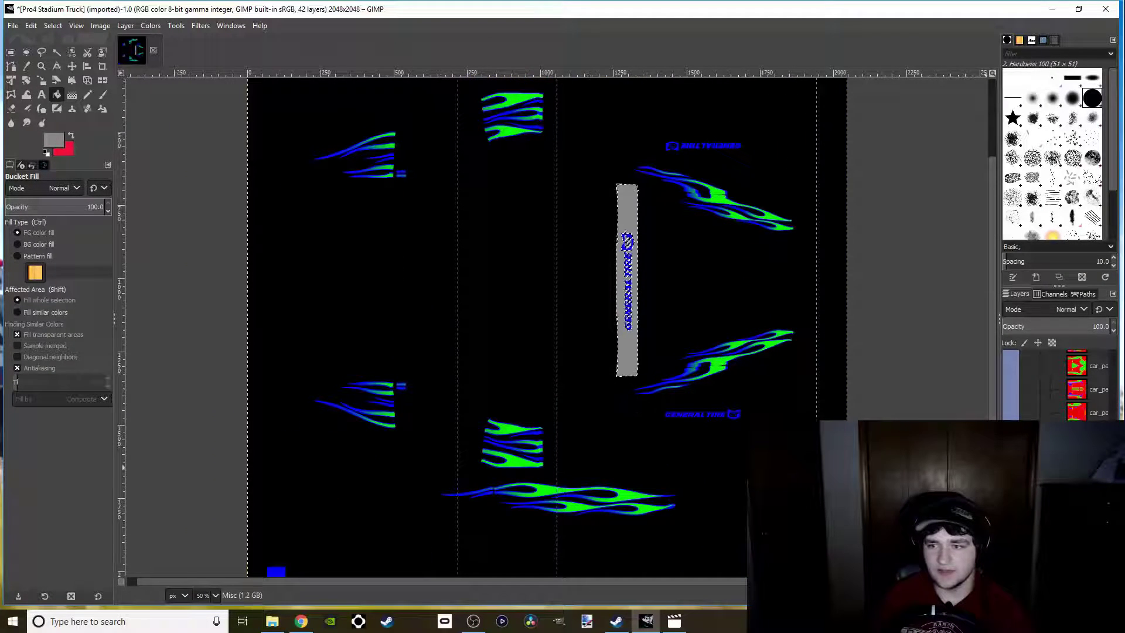
Hide the car_pattern_021.tga layer and clear the selection around the General Tire bar
click(668, 412)
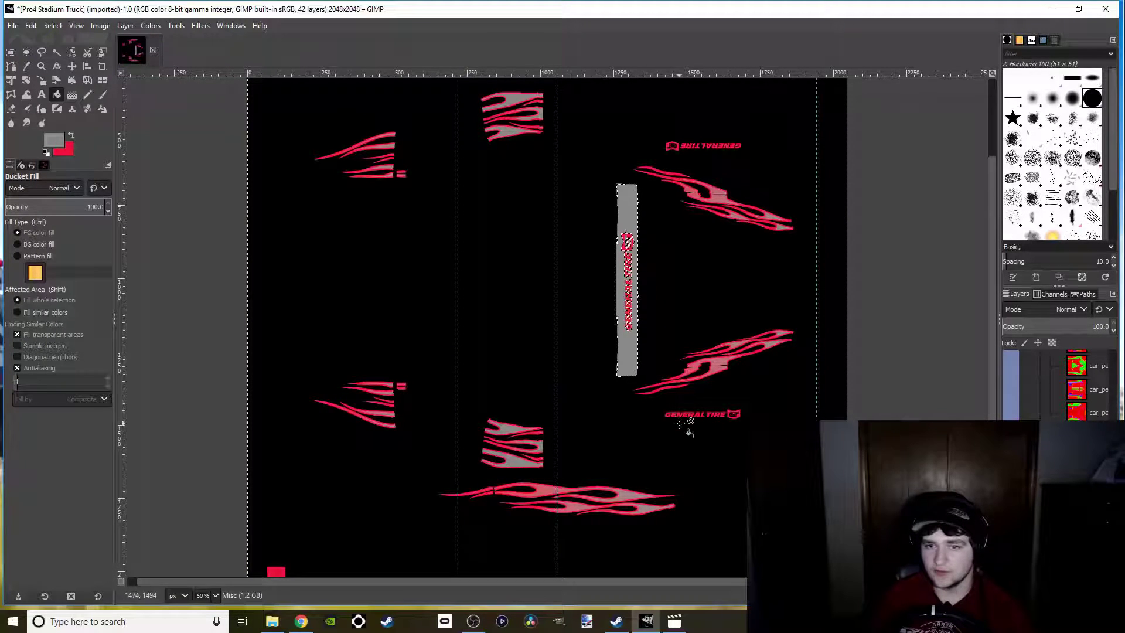
scroll(608, 359, down, 1)
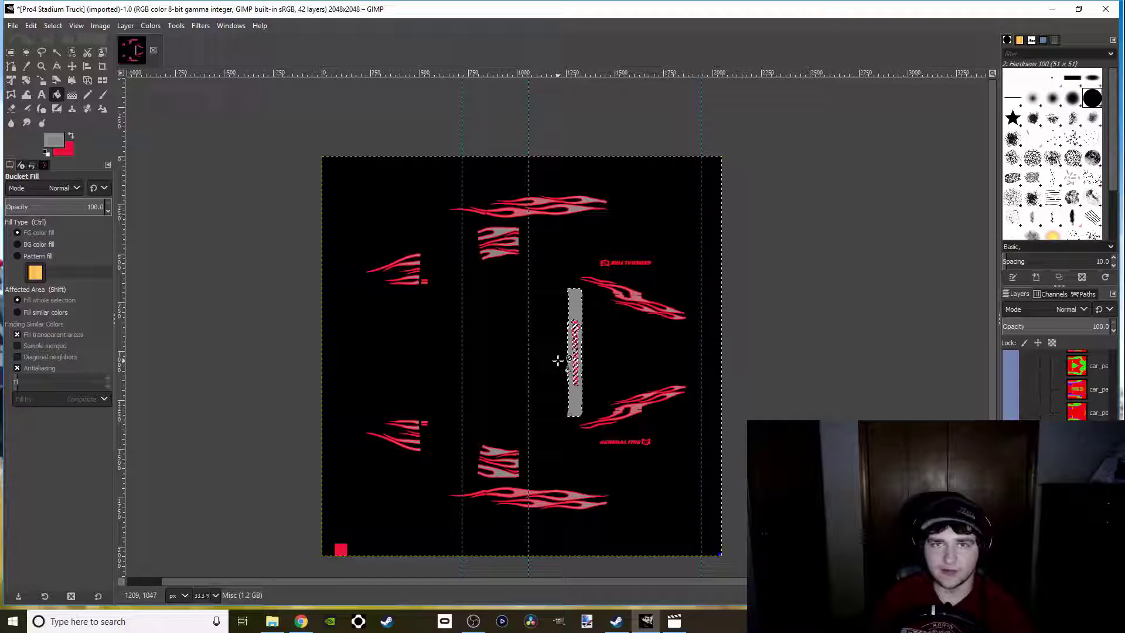
scroll(585, 388, up, 2)
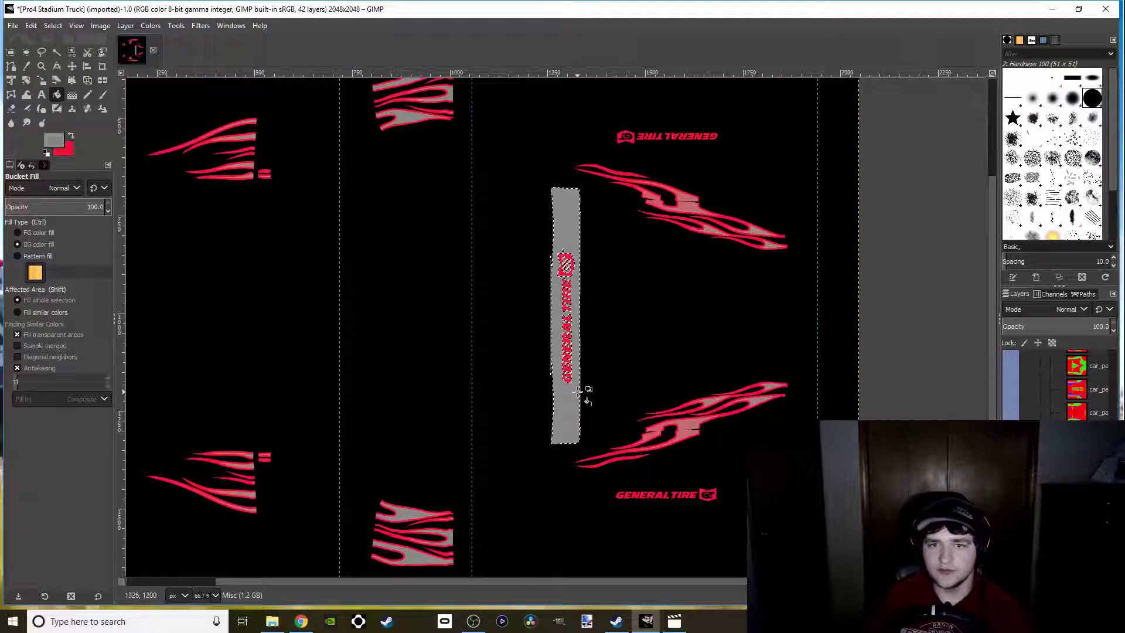
key(ctrl+shift+a)
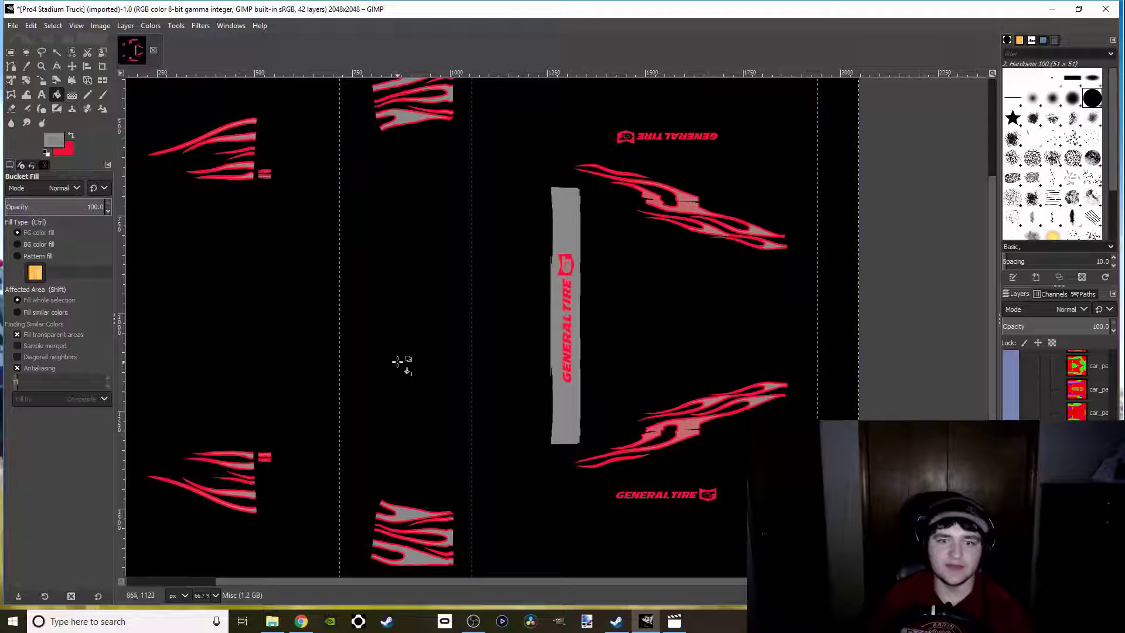
drag(427, 460, 417, 429)
scroll(518, 428, down, 1)
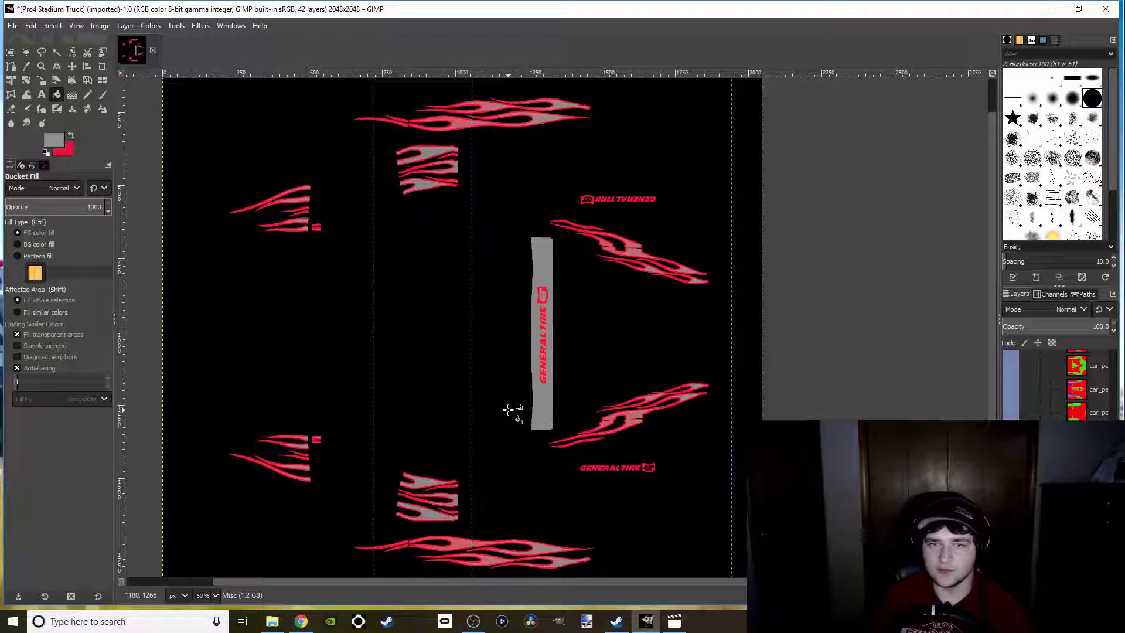
key(minus)
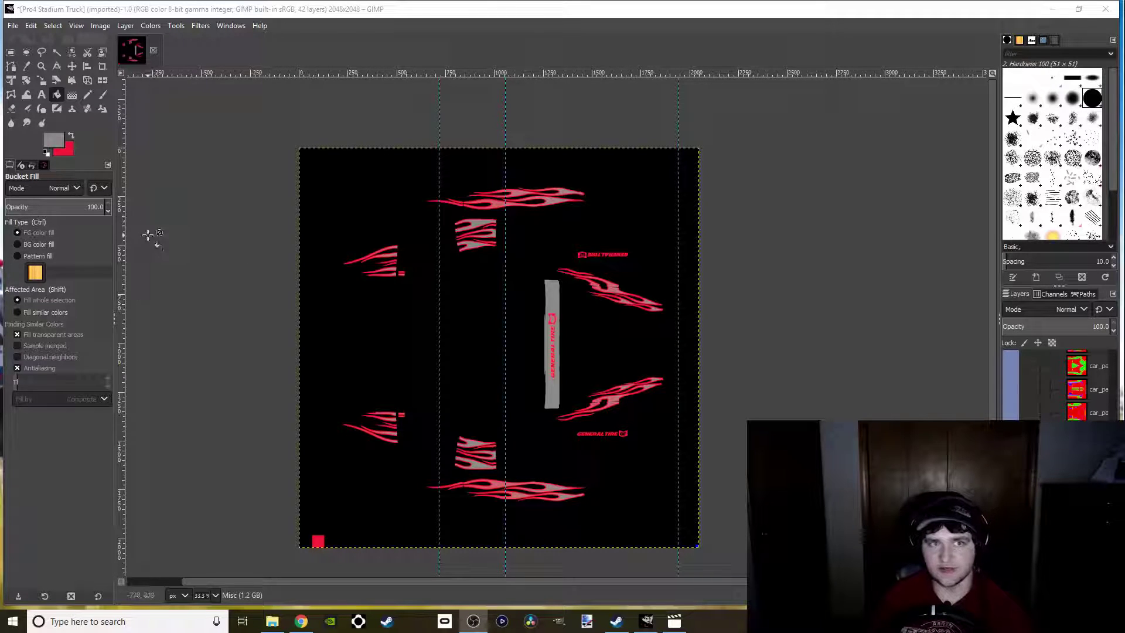
Open the KBR entity Final.xcf logo image from the Pictures folder
click(13, 26)
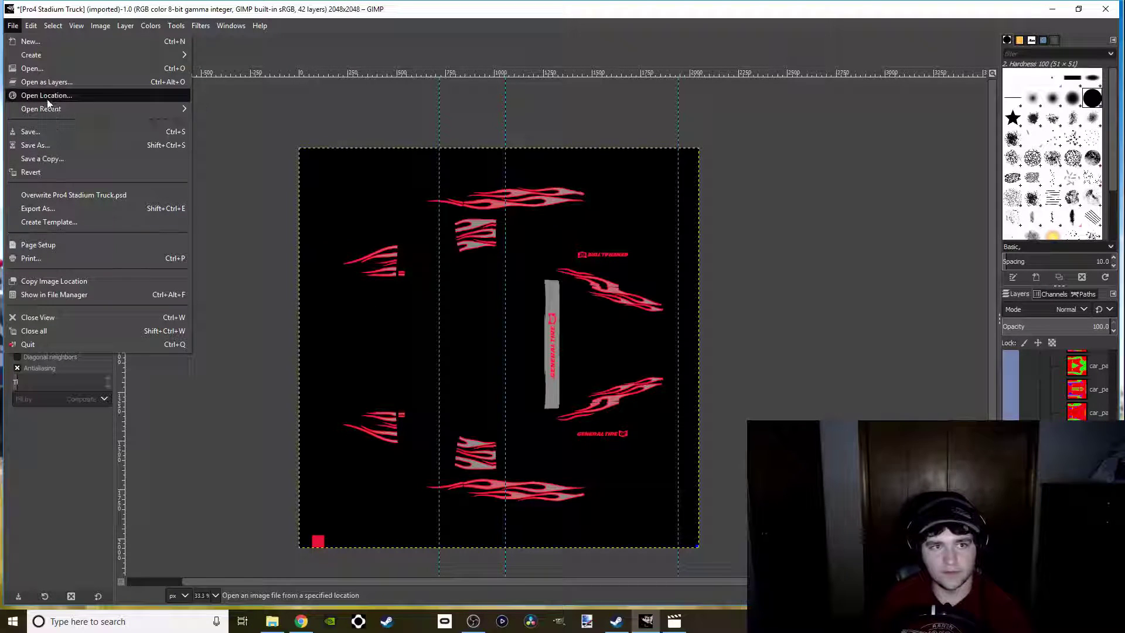
mouse_move(65, 109)
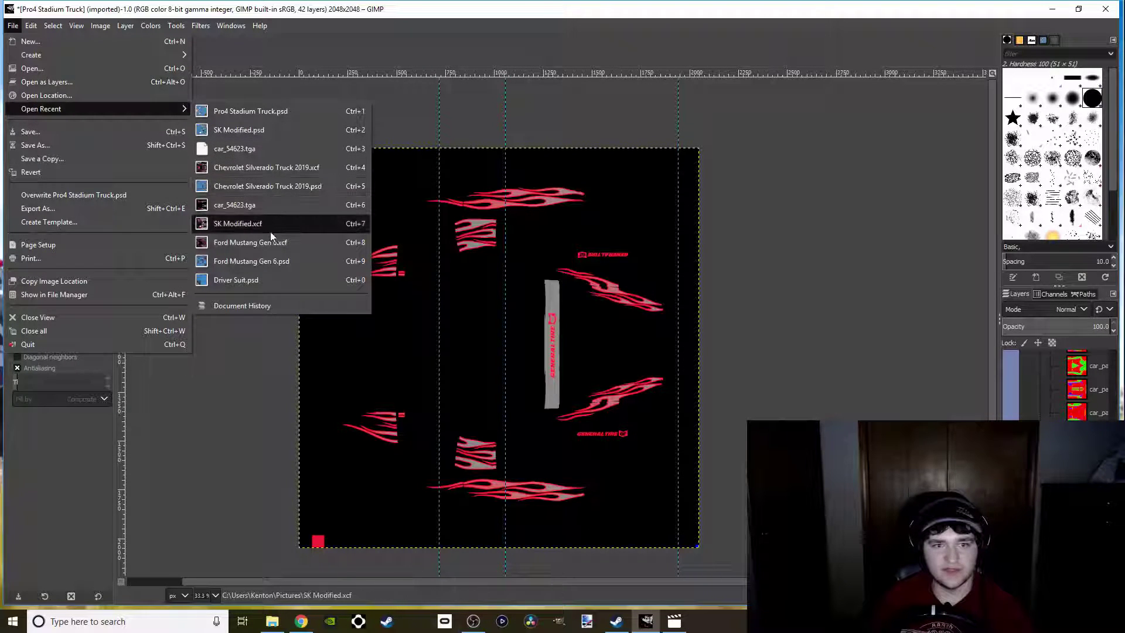
click(53, 68)
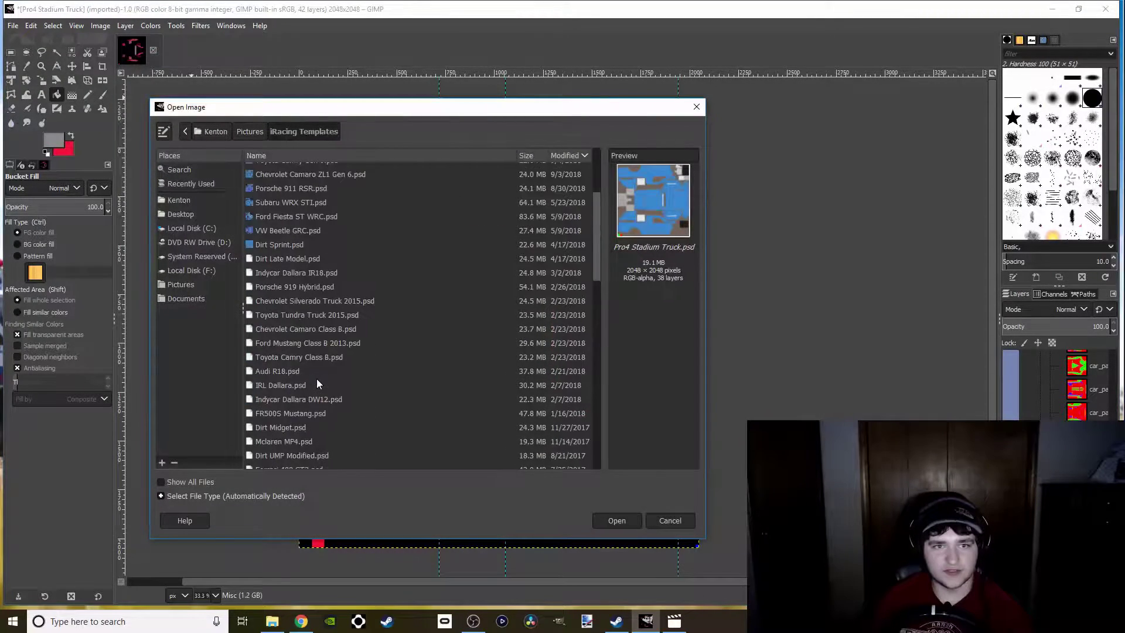
scroll(315, 379, down, 5)
click(246, 132)
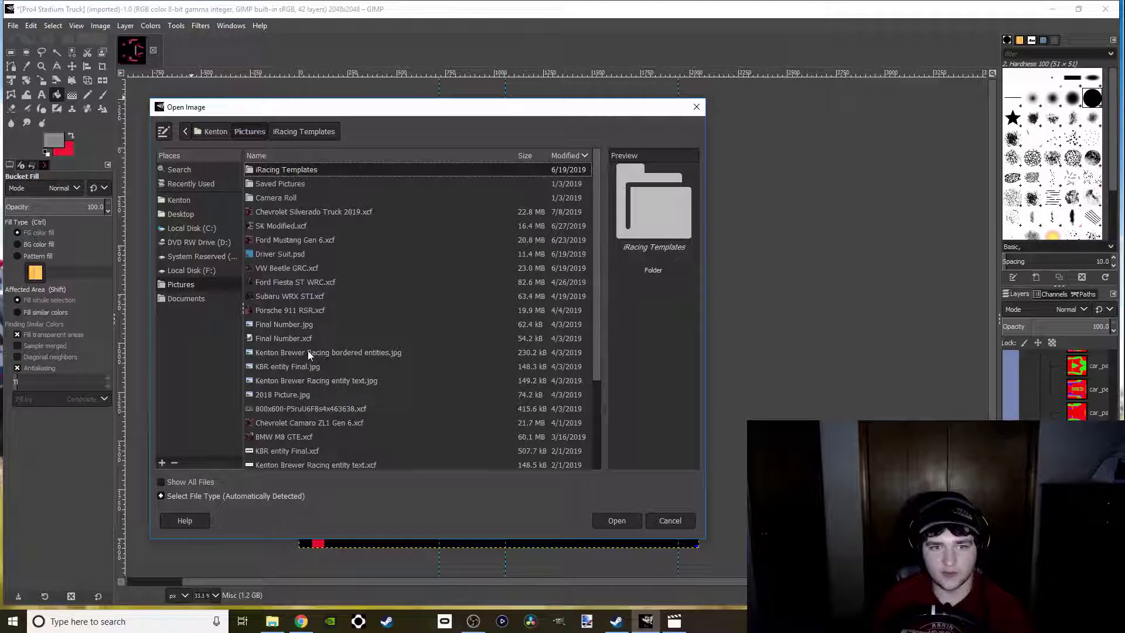
scroll(301, 349, down, 2)
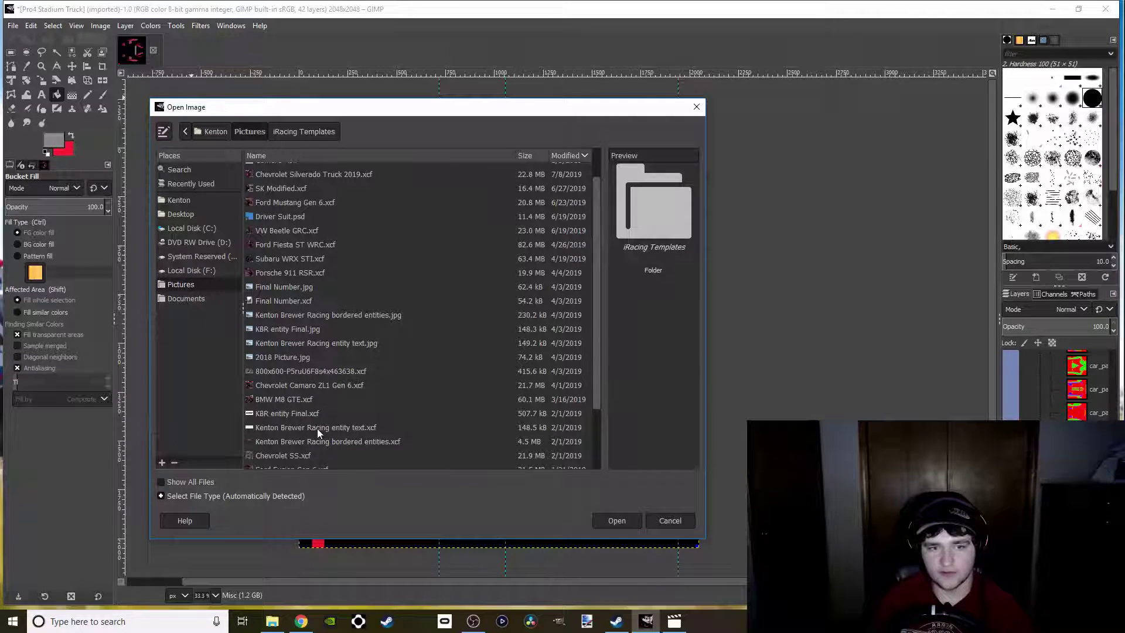
scroll(317, 431, down, 3)
scroll(318, 430, down, 1)
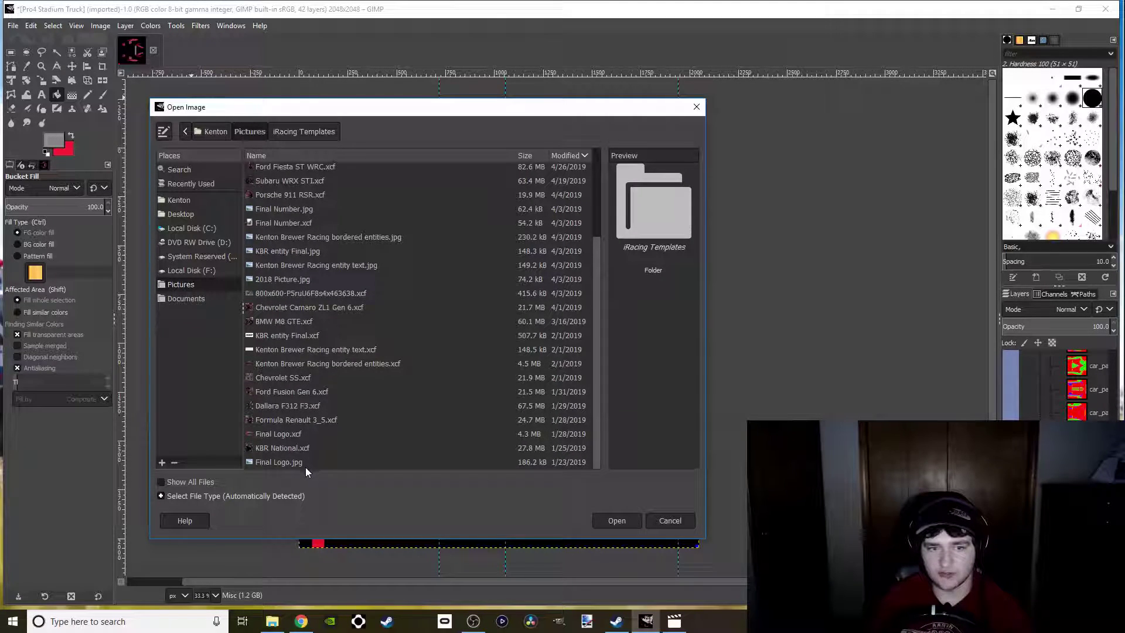
double_click(313, 334)
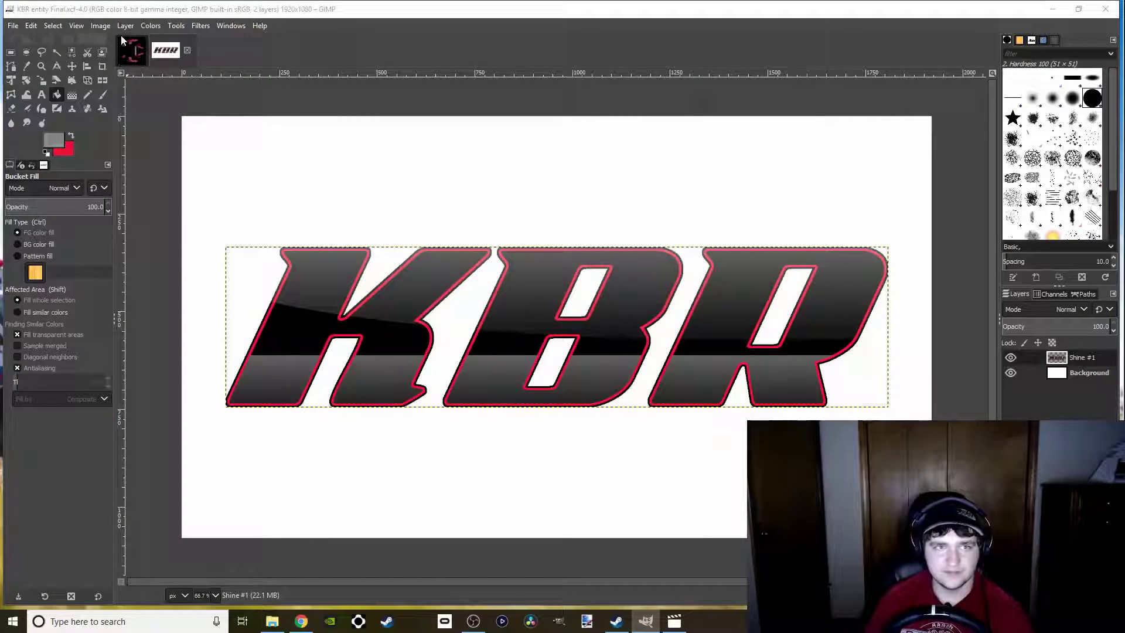
Open the racing team's entity text .xcf image from the Pictures folder
click(12, 26)
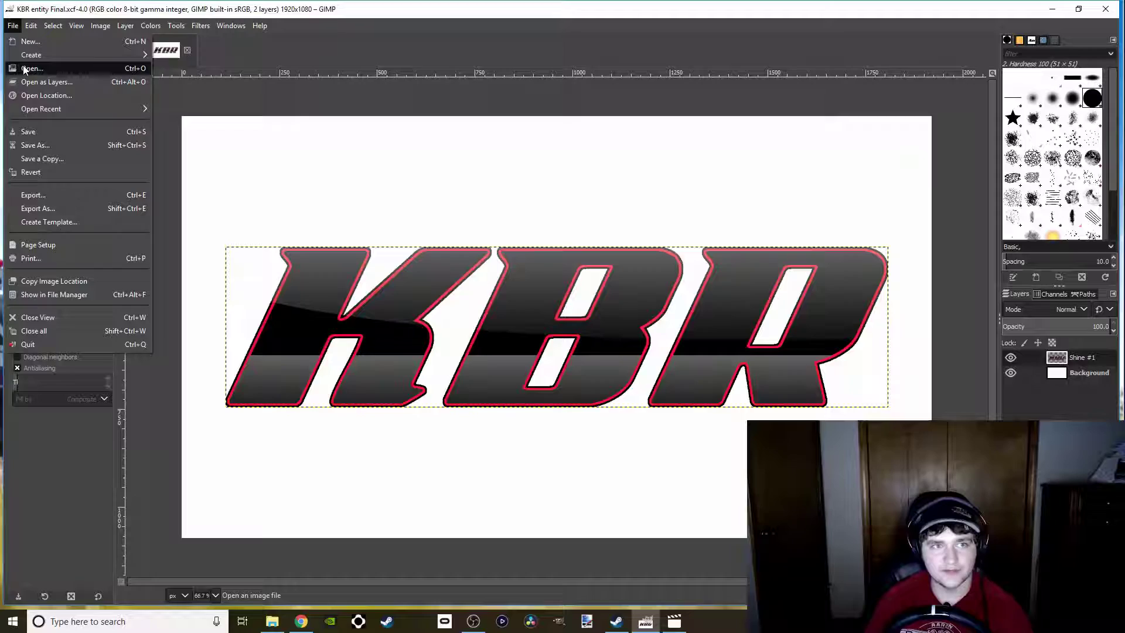
click(32, 68)
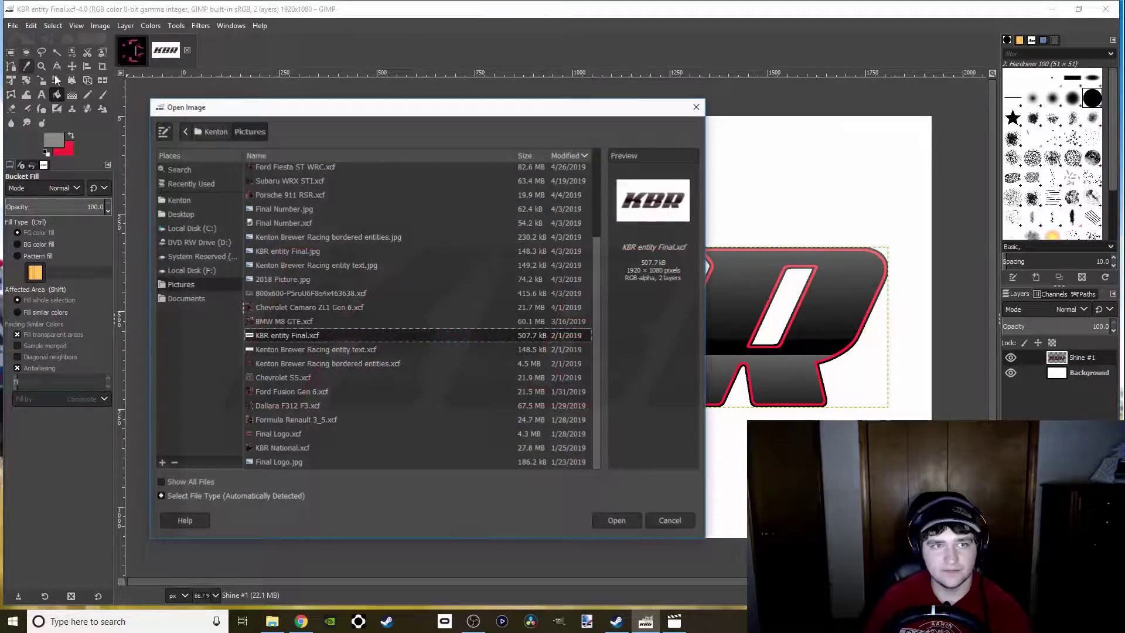
double_click(316, 349)
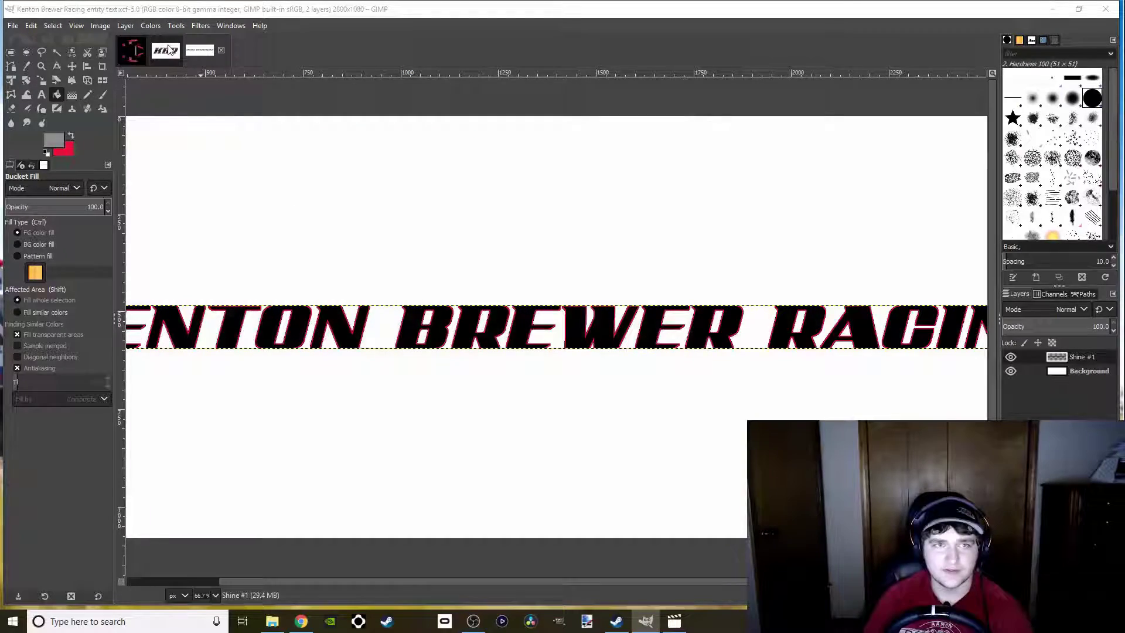
Switch back to the truck template and open the racing team's bordered entities .xcf image from the Pictures folder
click(130, 54)
click(12, 25)
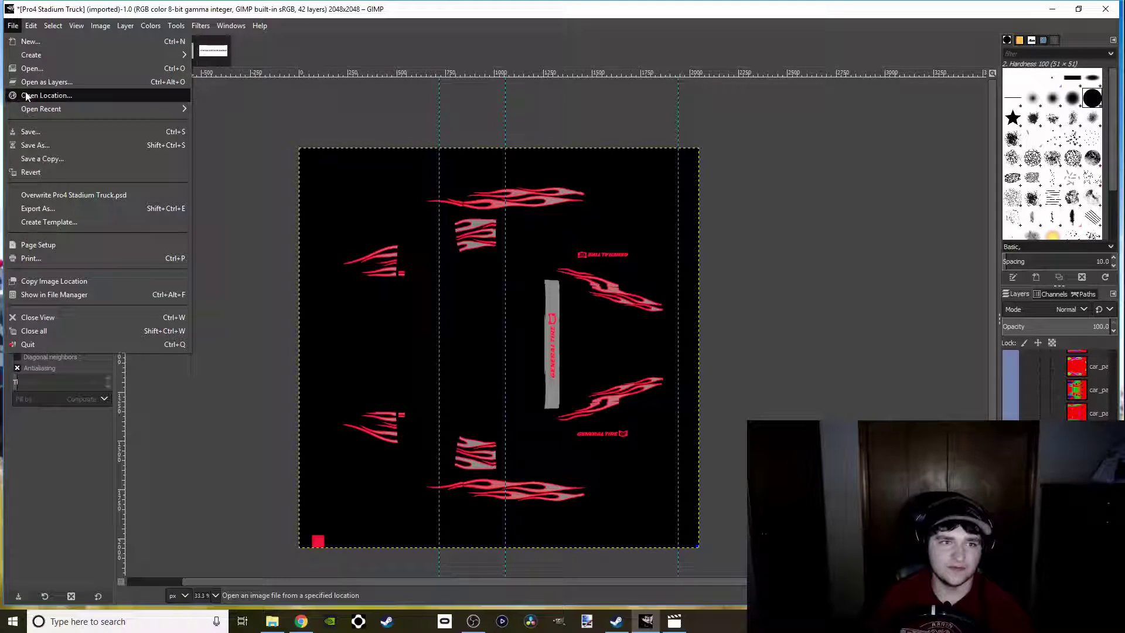
mouse_move(27, 111)
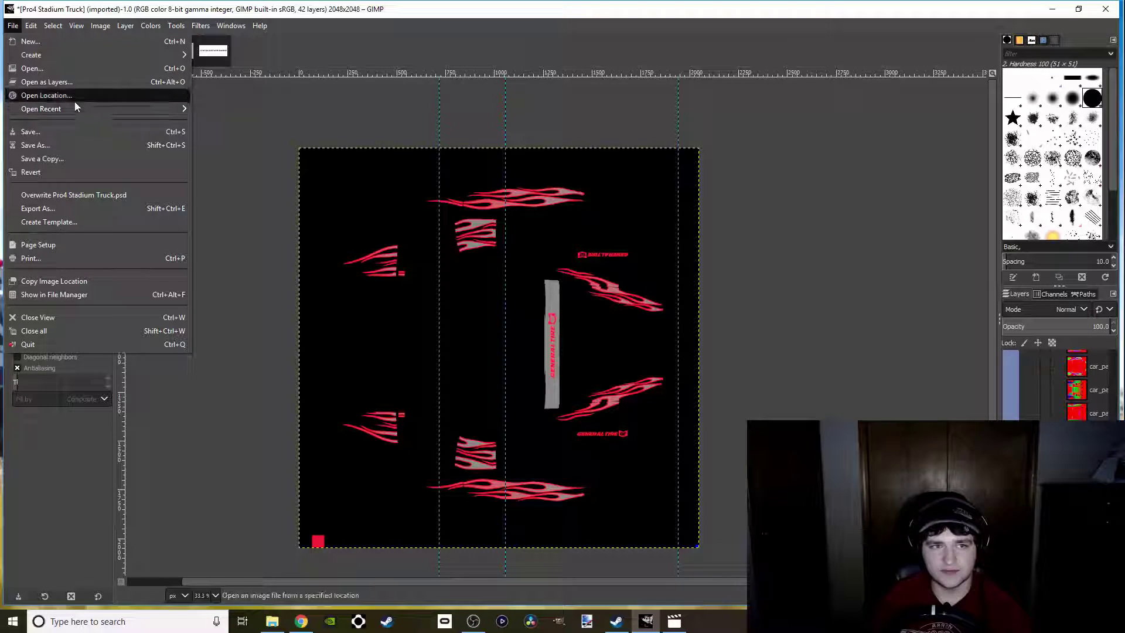
click(47, 69)
scroll(329, 341, up, 2)
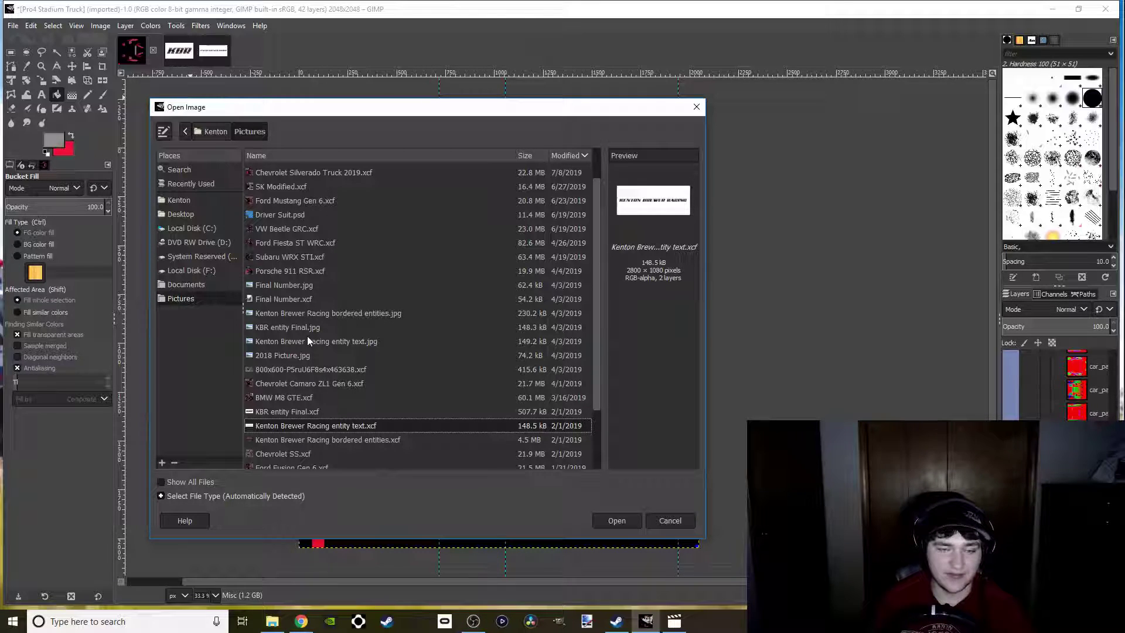
scroll(303, 364, down, 3)
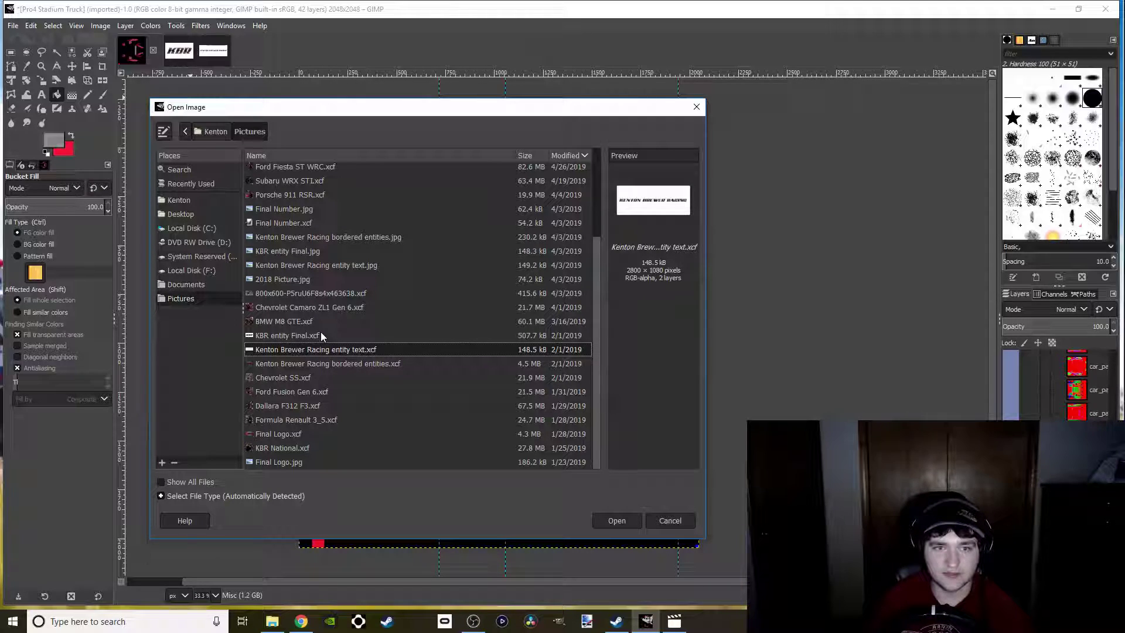
double_click(330, 365)
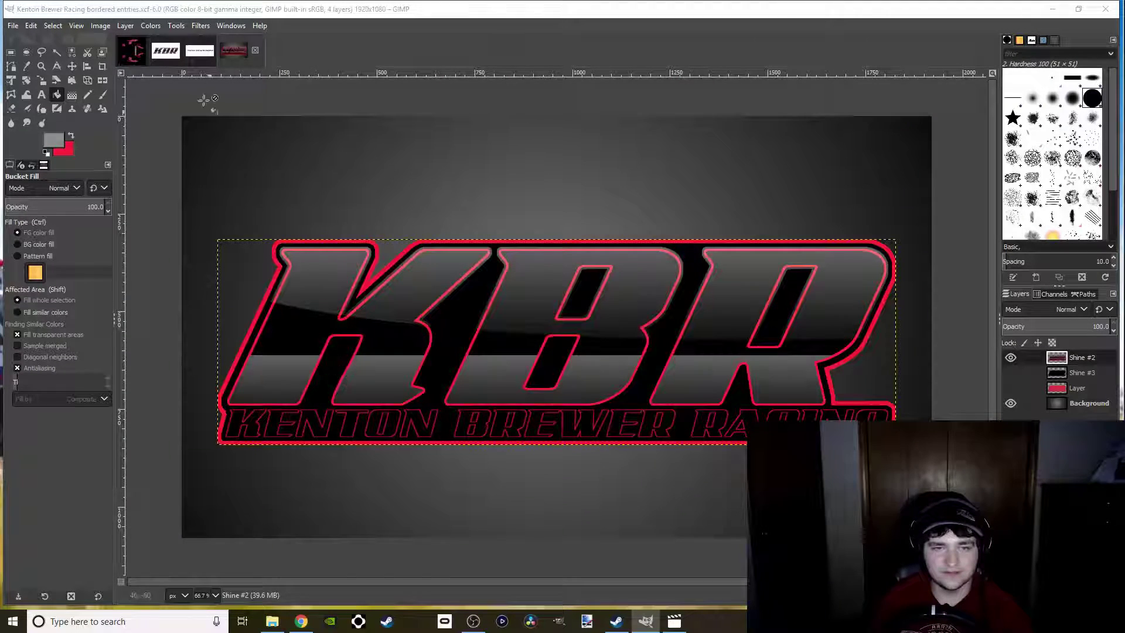
Return to the truck template, then expand the "Turn Off Before" layer group and make it visible
click(166, 50)
click(133, 50)
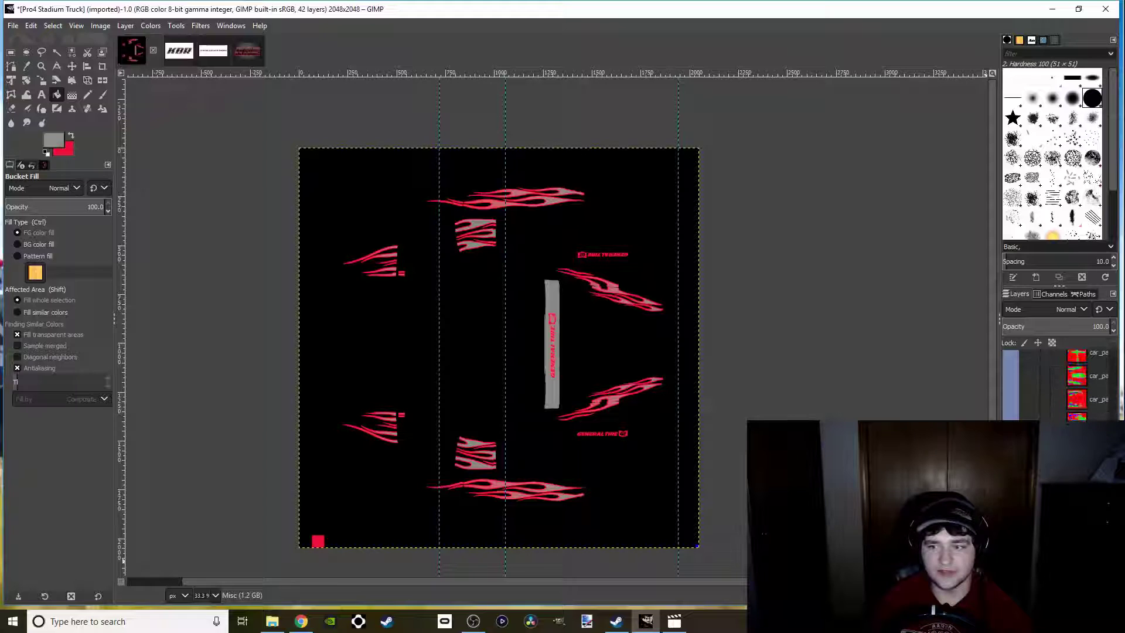
scroll(1027, 417, up, 5)
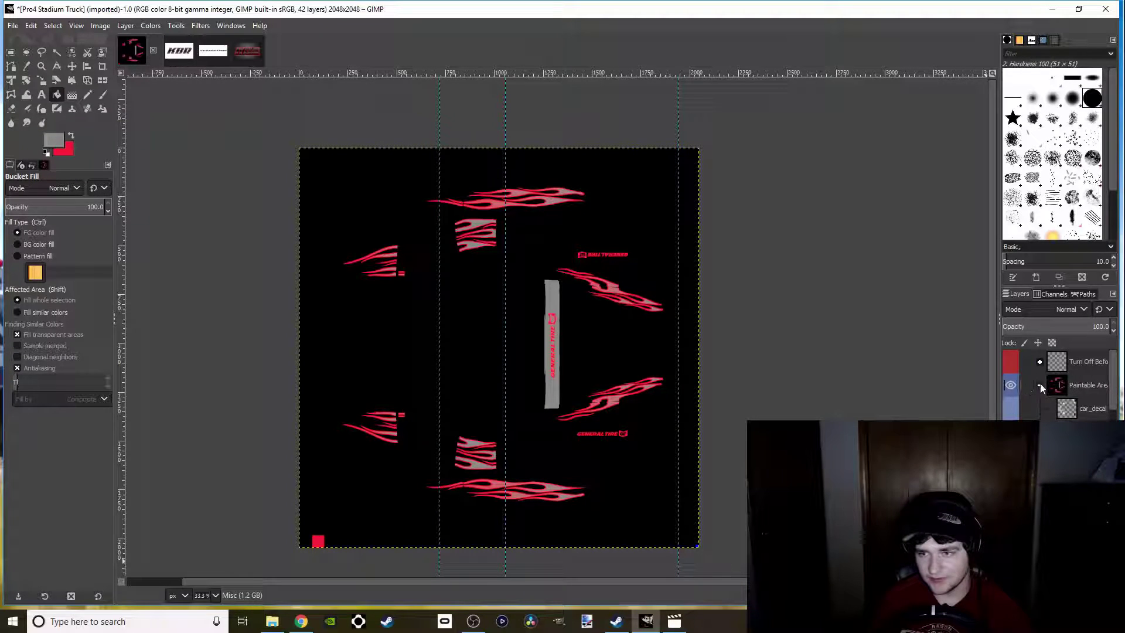
click(1040, 361)
click(1011, 362)
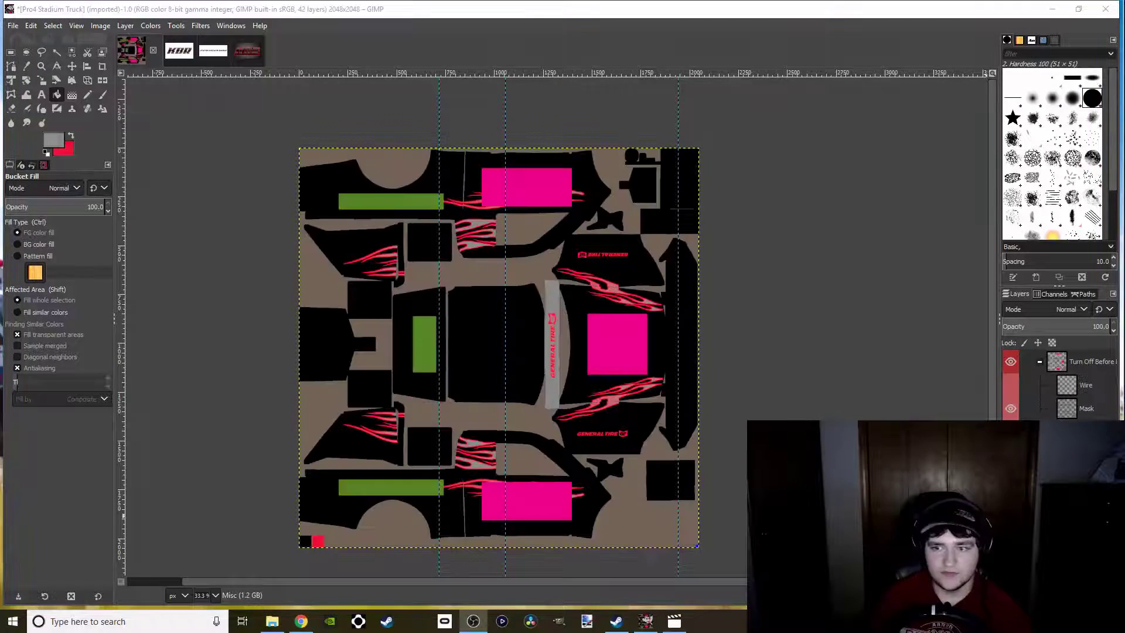
Add a transparent 2048 × 2048 px layer named KBR above the Wire layer
right_click(1088, 388)
click(1024, 381)
right_click(1025, 381)
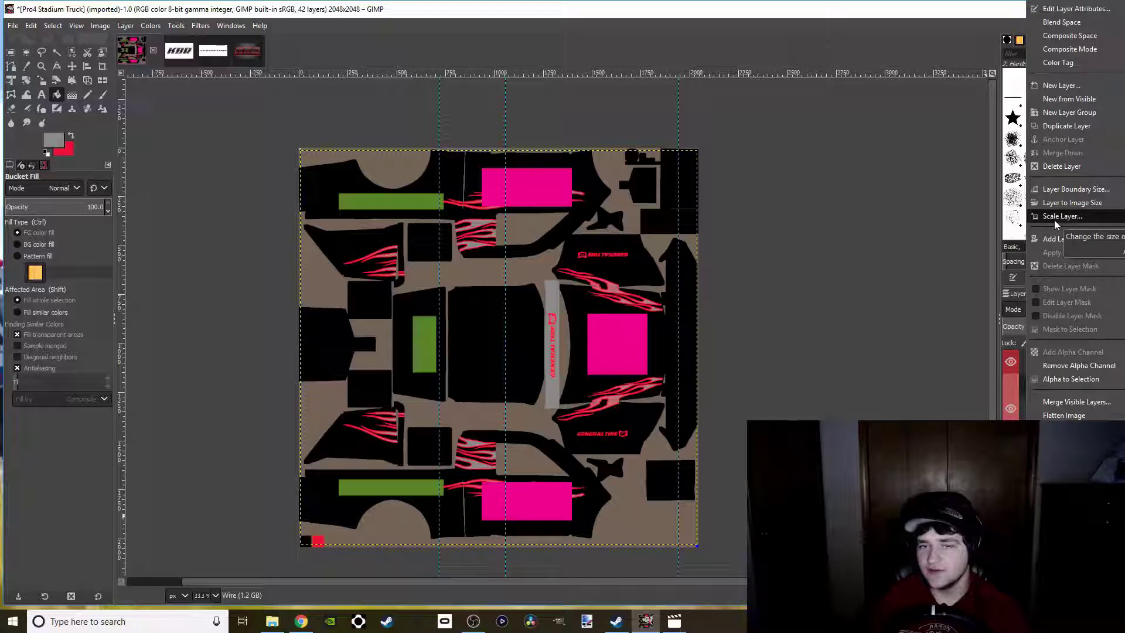
click(1067, 88)
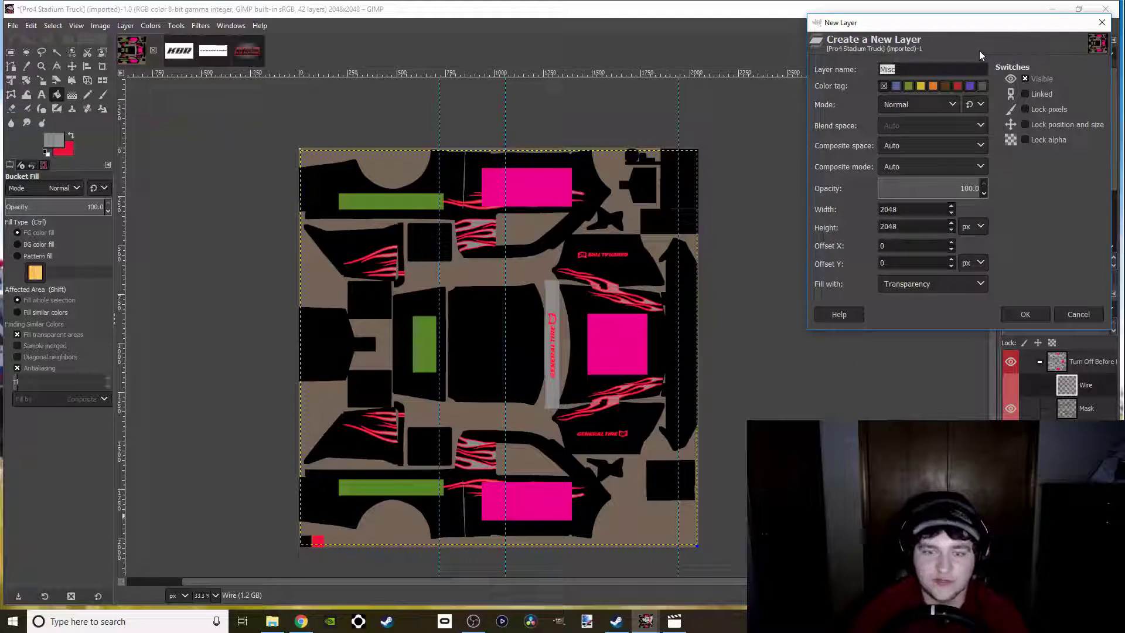
text(KBR)
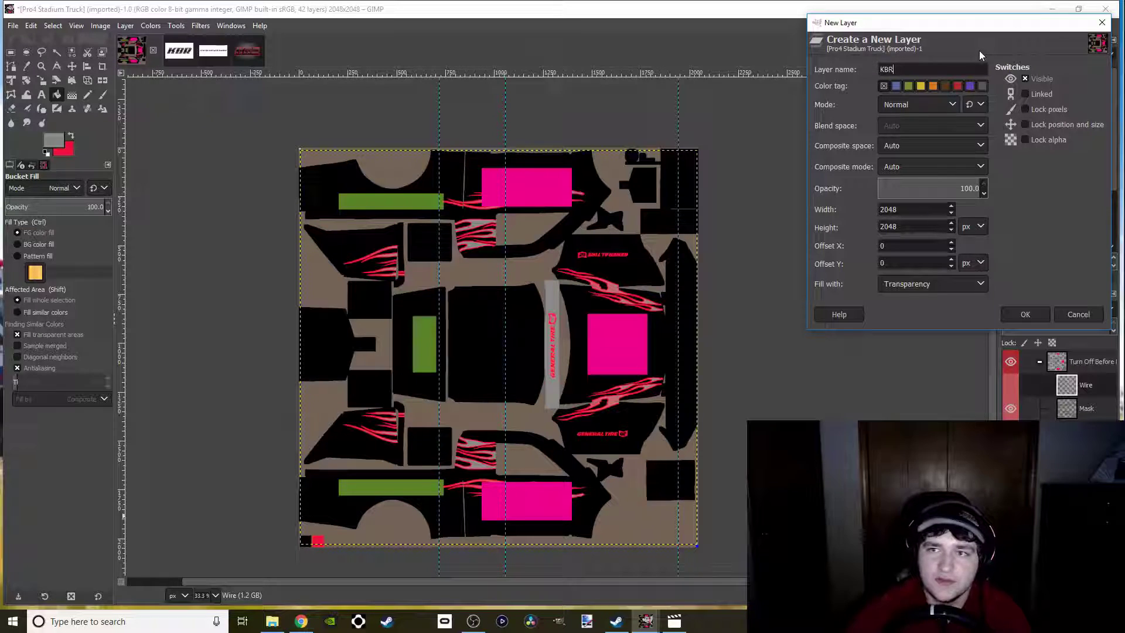
key(Return)
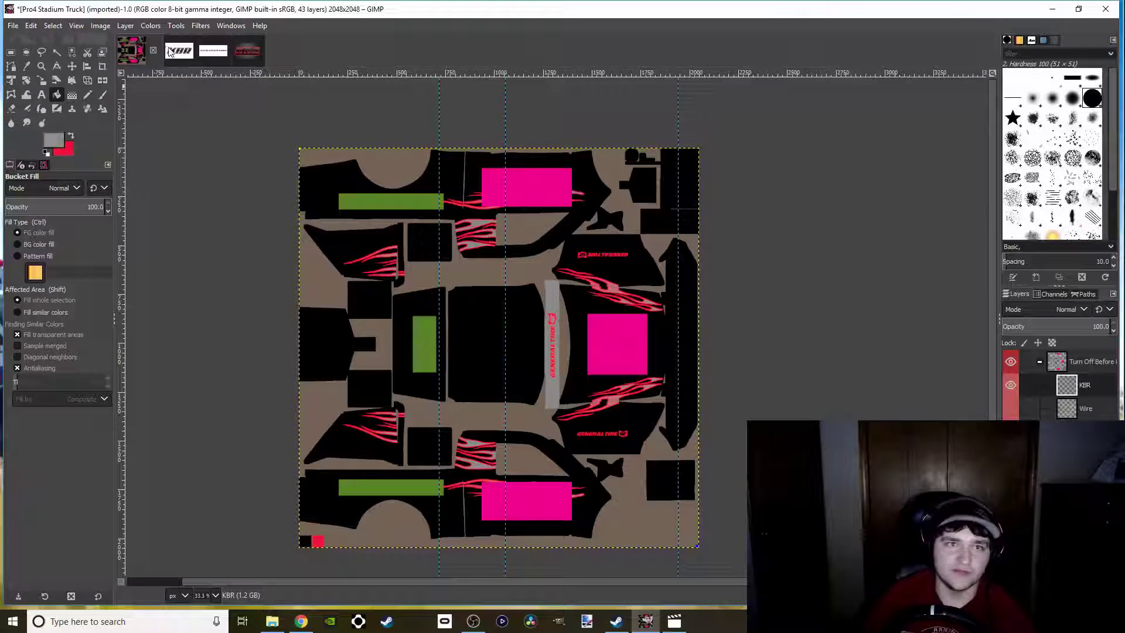
Copy the KBR logo from the Shine #1 layer of KBR entity Final.xcf and return to the truck template
click(169, 51)
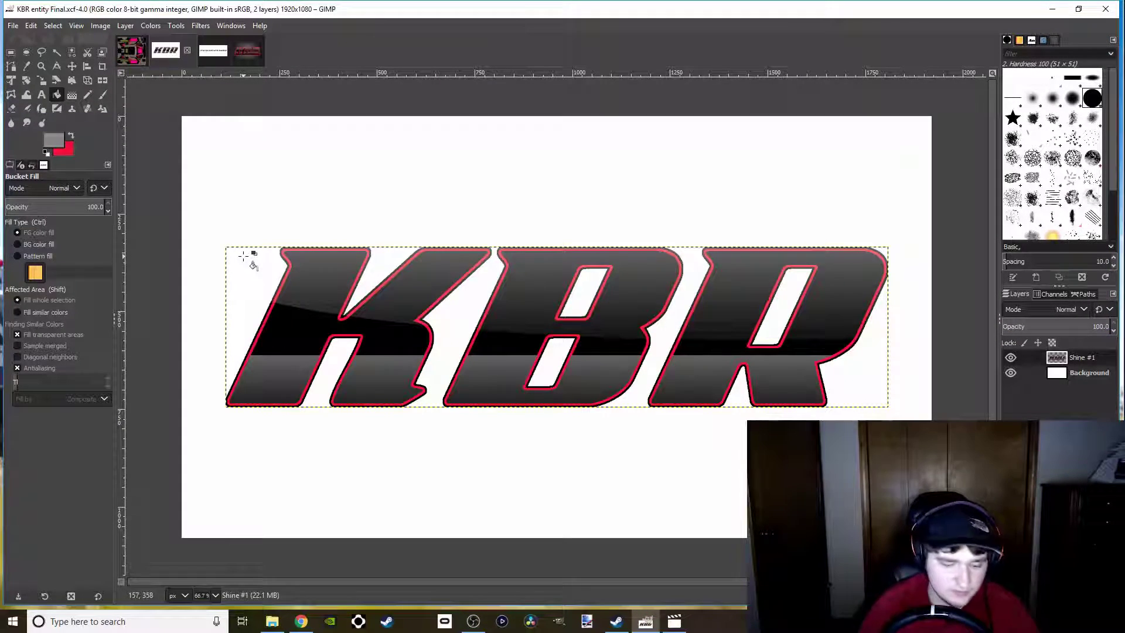
key(ctrl+c)
key(ctrl+v)
click(133, 52)
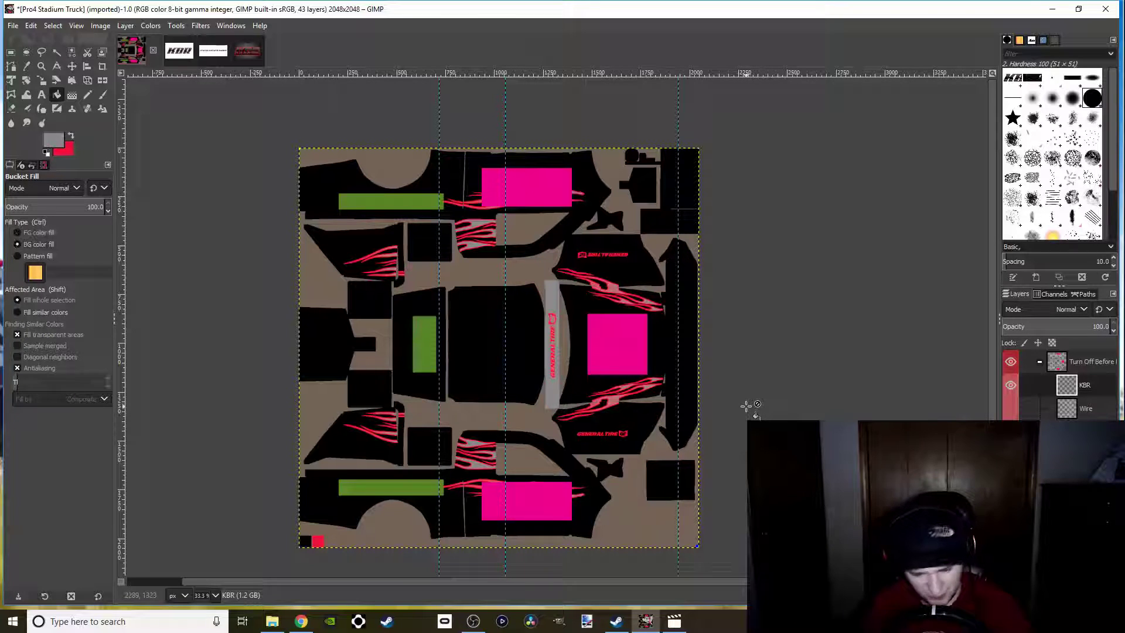
Paste the copied KBR logo, anchor it into the KBR layer, and crop that layer to its content
key(ctrl+v)
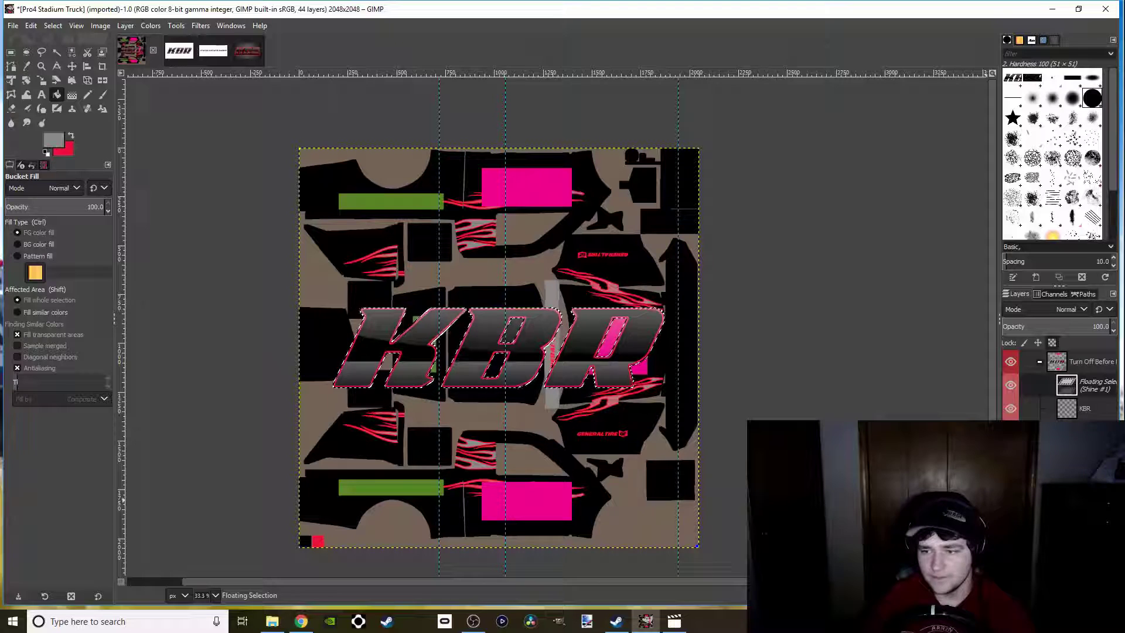
key(ctrl+h)
click(125, 26)
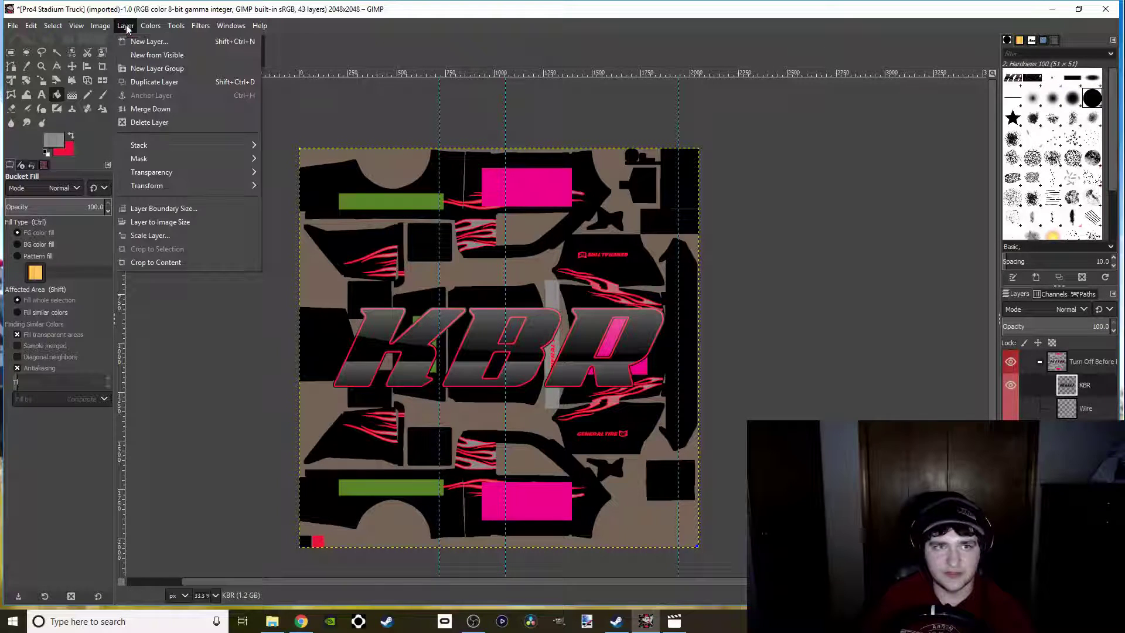
click(155, 262)
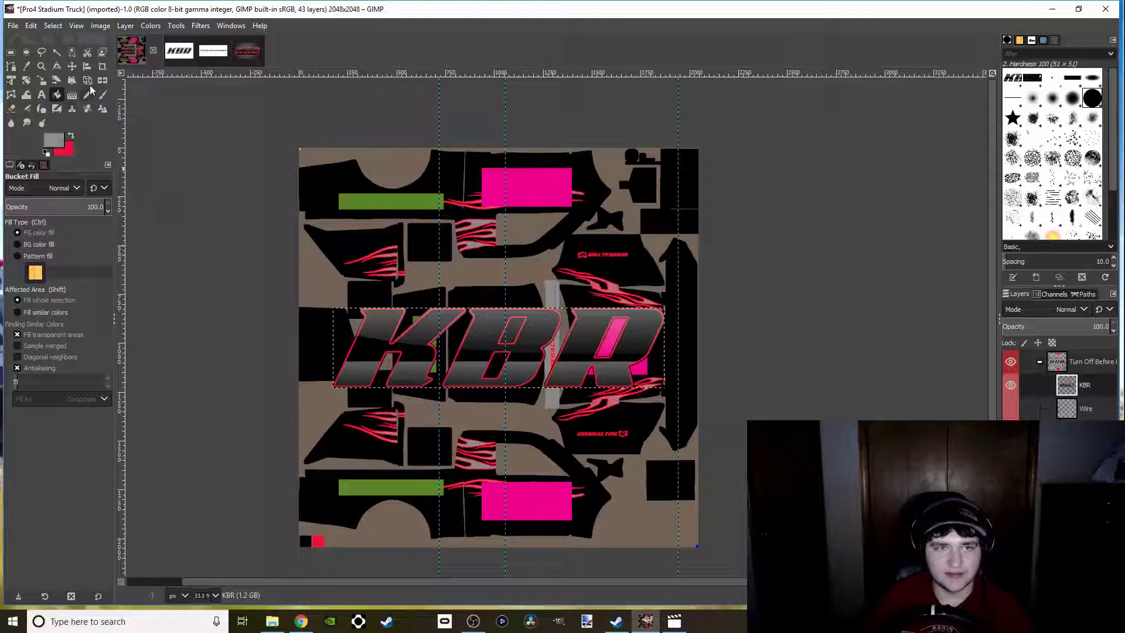
Rotate the KBR logo 90° counter-clockwise and move it over the pink hood rectangle, aligned with its upper corner
click(72, 66)
mouse_move(378, 330)
mouse_down()
mouse_move(522, 460)
mouse_move(386, 321)
mouse_up()
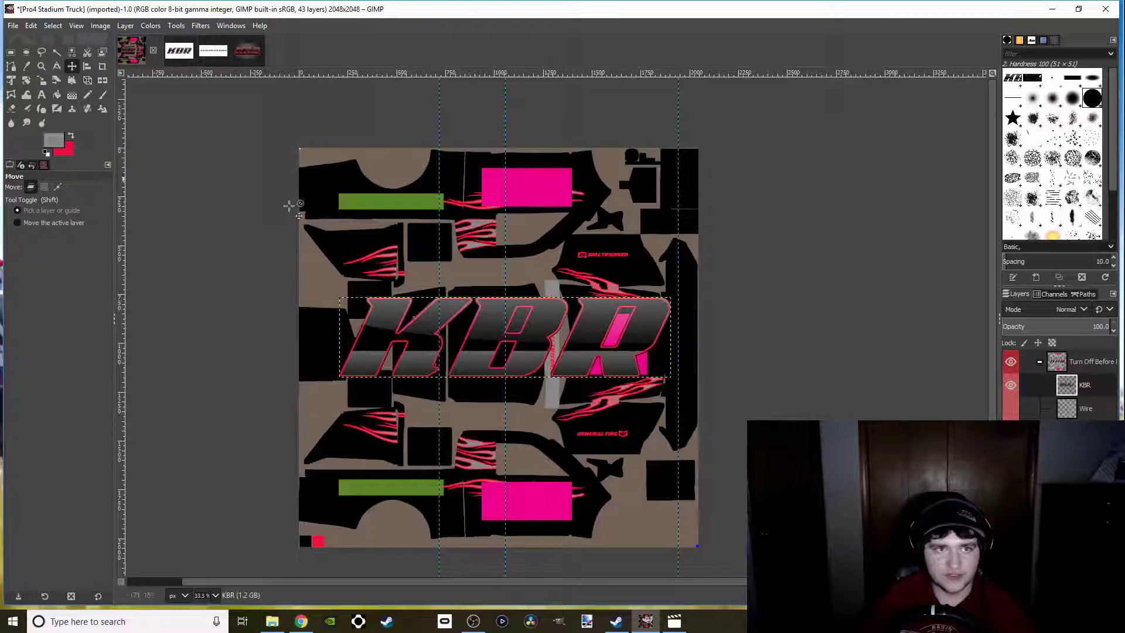
click(125, 26)
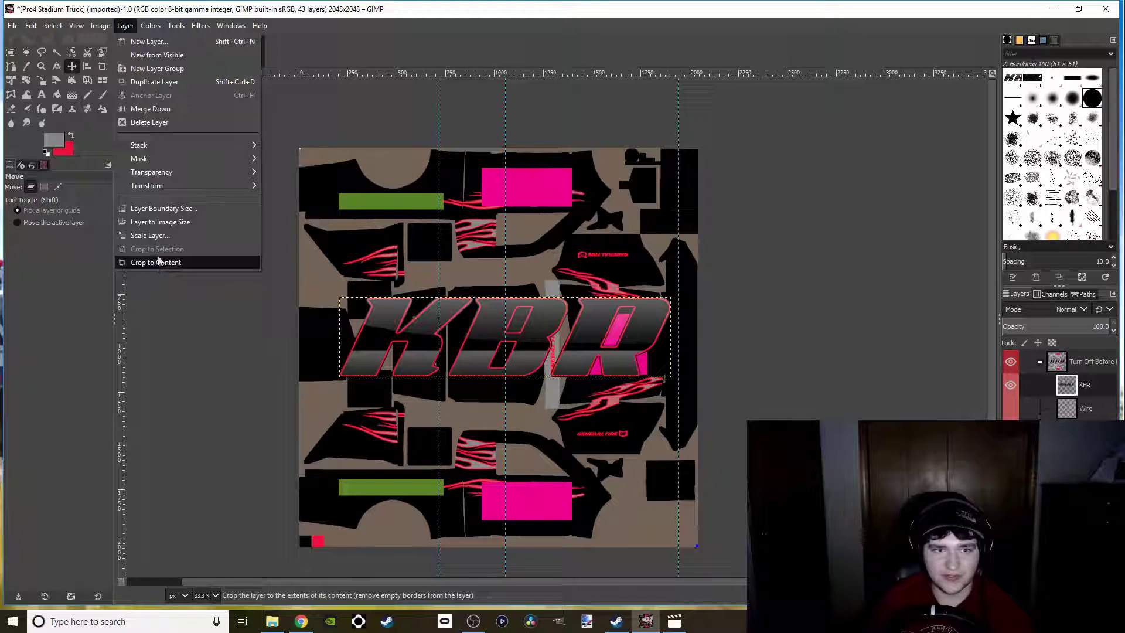
mouse_move(168, 194)
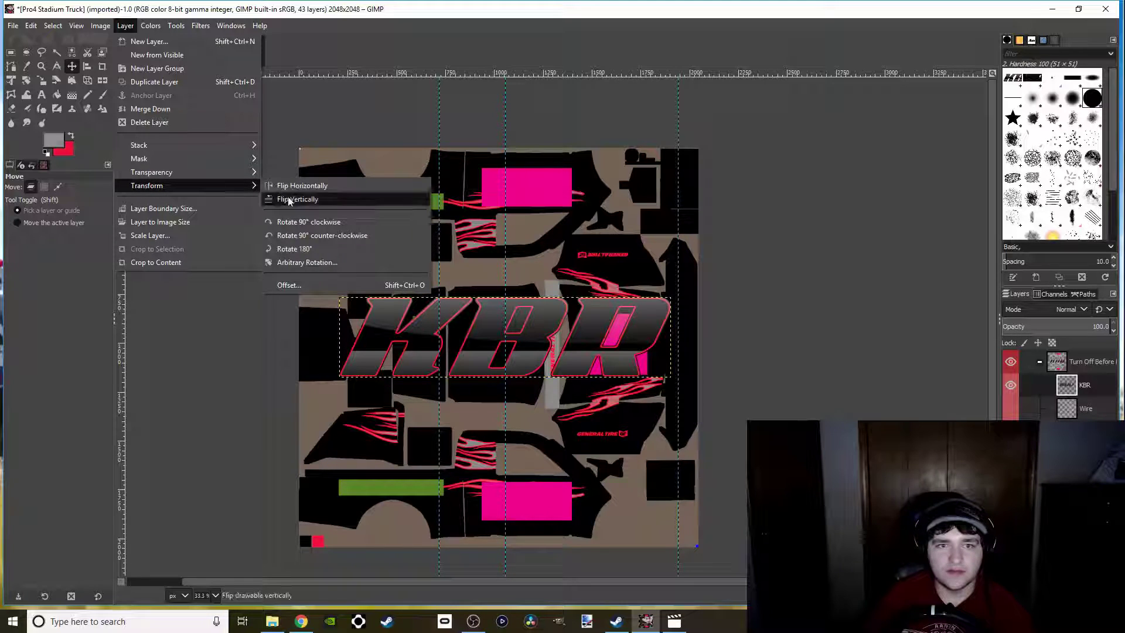
click(303, 236)
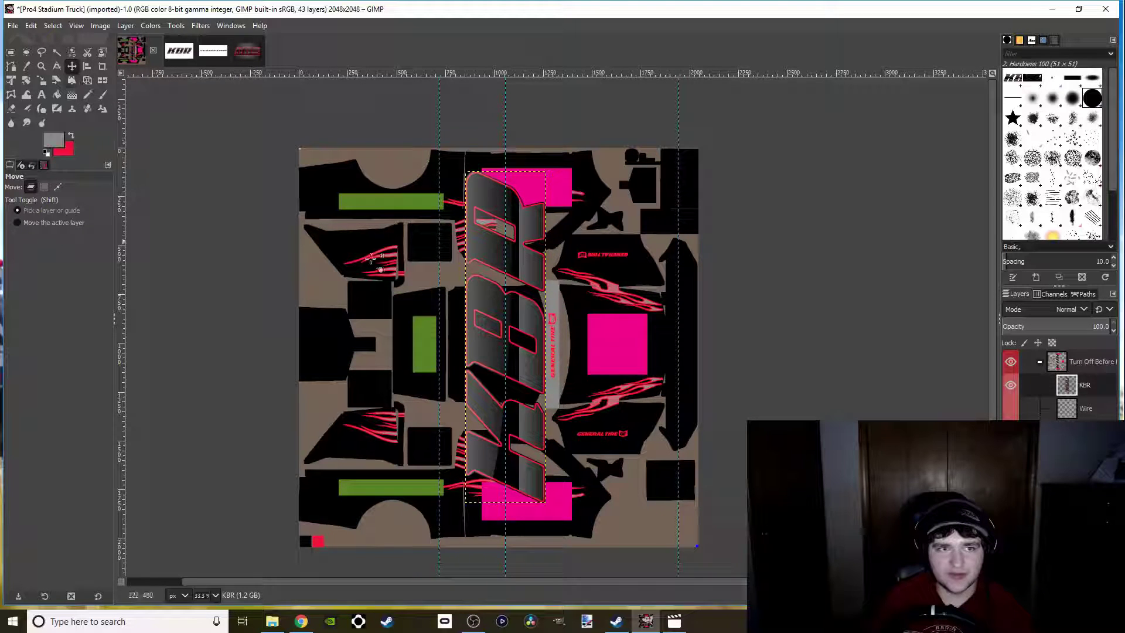
drag(475, 294, 577, 437)
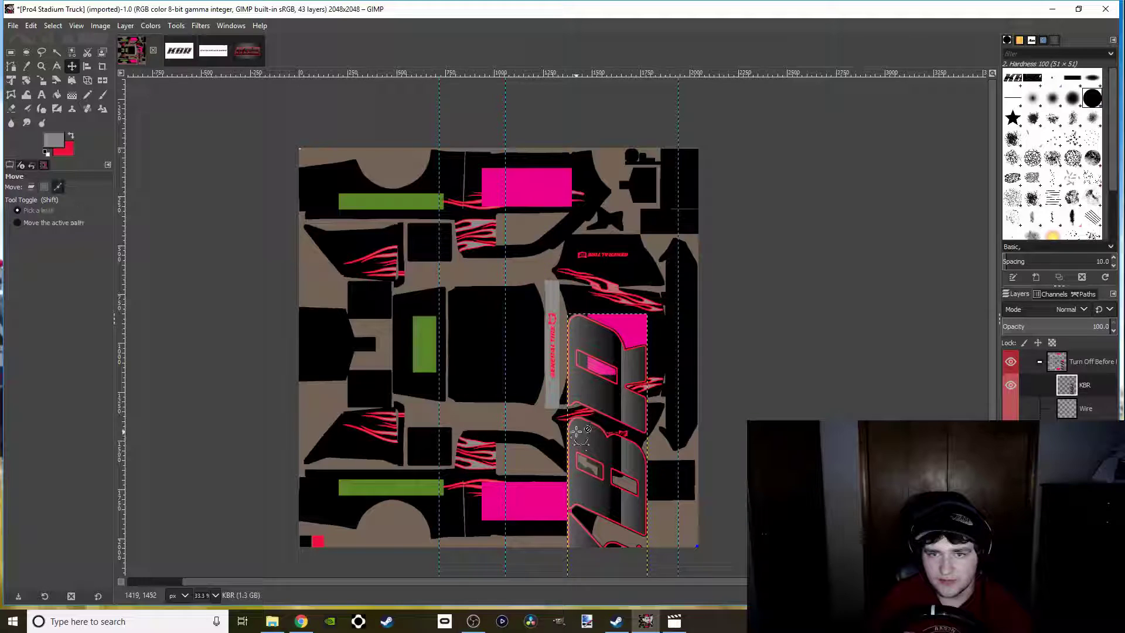
Scale the rotated KBR logo to 305 × 311 px so it fills the pink hood rectangle
scroll(402, 407, down, 1)
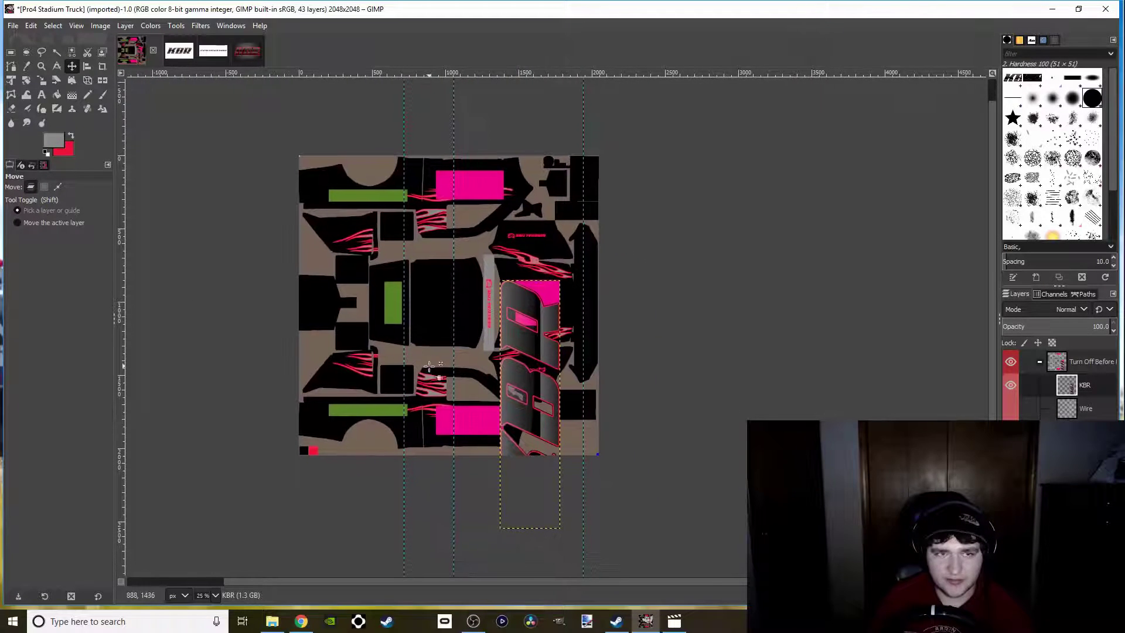
click(41, 82)
click(505, 384)
drag(502, 529, 516, 326)
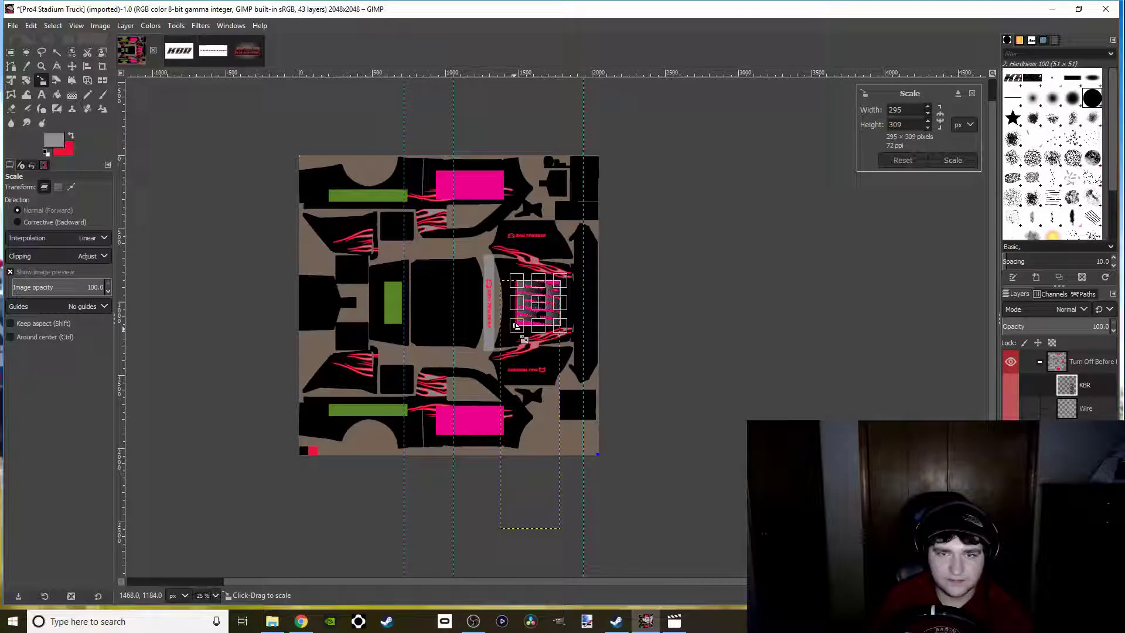
scroll(517, 326, up, 7)
drag(466, 356, 449, 358)
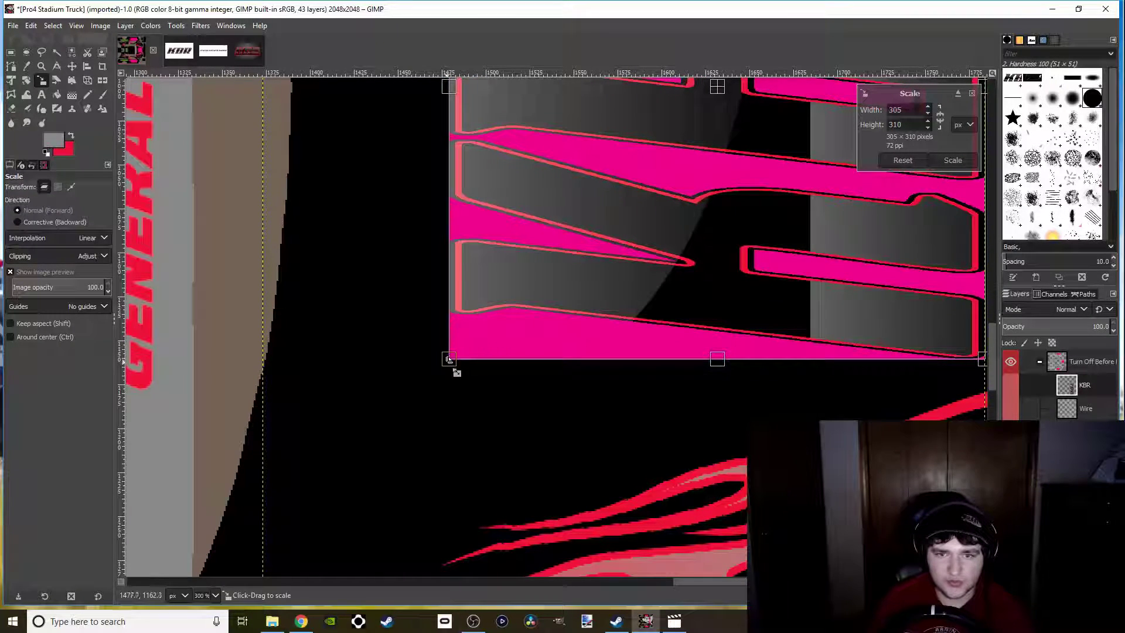
scroll(449, 359, up, 8)
scroll(402, 381, up, 5)
drag(418, 269, 421, 371)
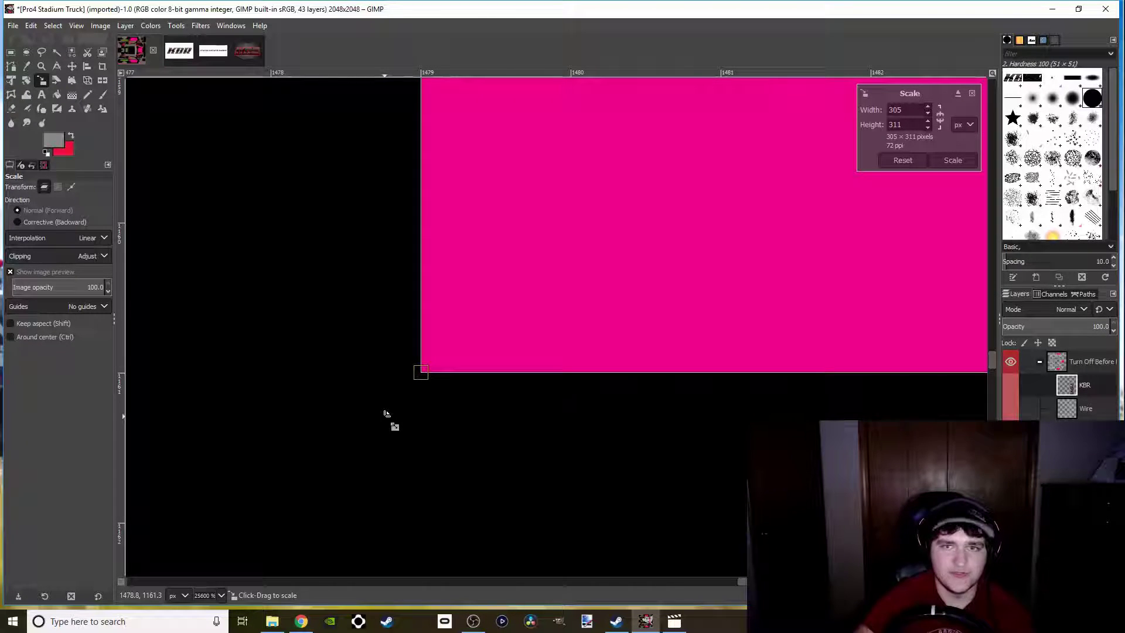
key(Return)
scroll(385, 417, down, 12)
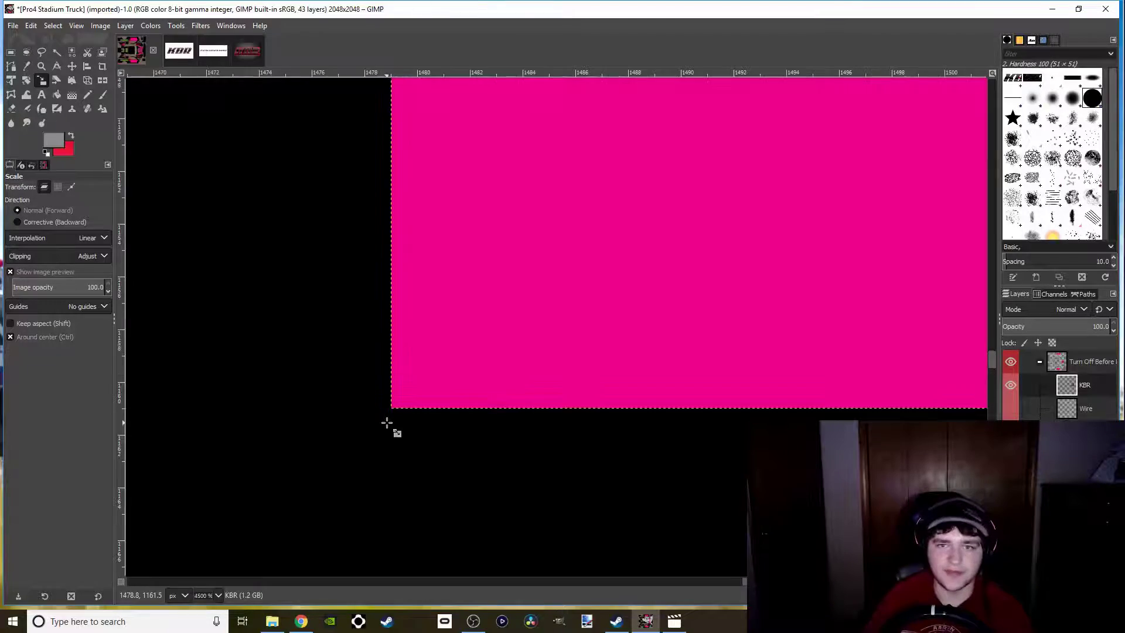
Add a second layer above the hood's KBR layer, keeping the settings of the previous new layer
scroll(368, 365, down, 3)
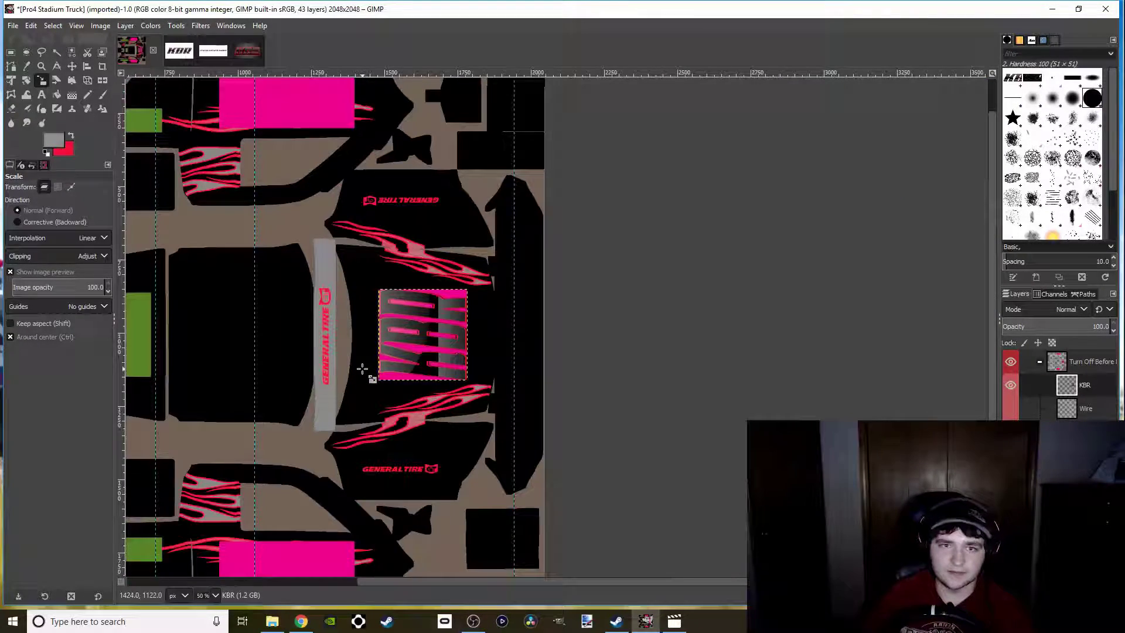
scroll(410, 410, down, 1)
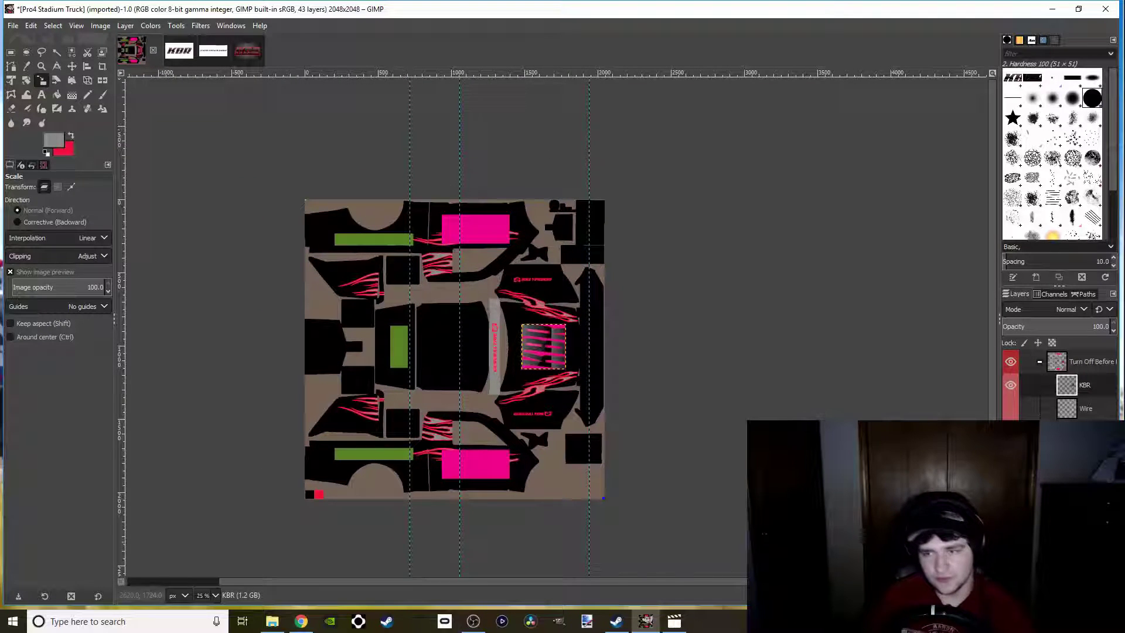
key(shift+ctrl+n)
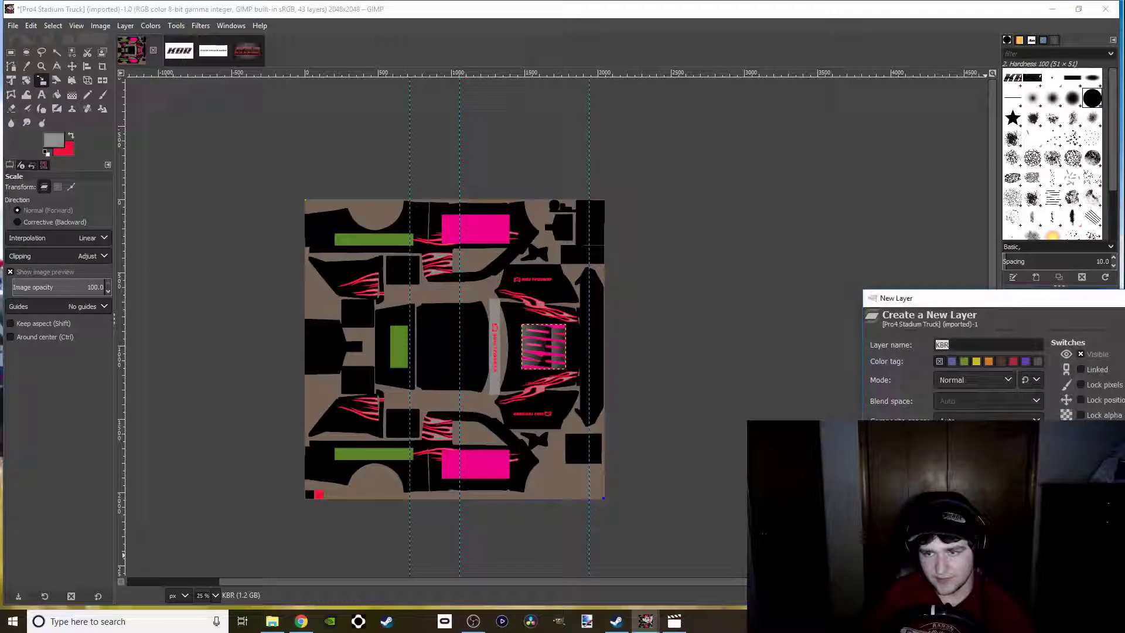
key(Return)
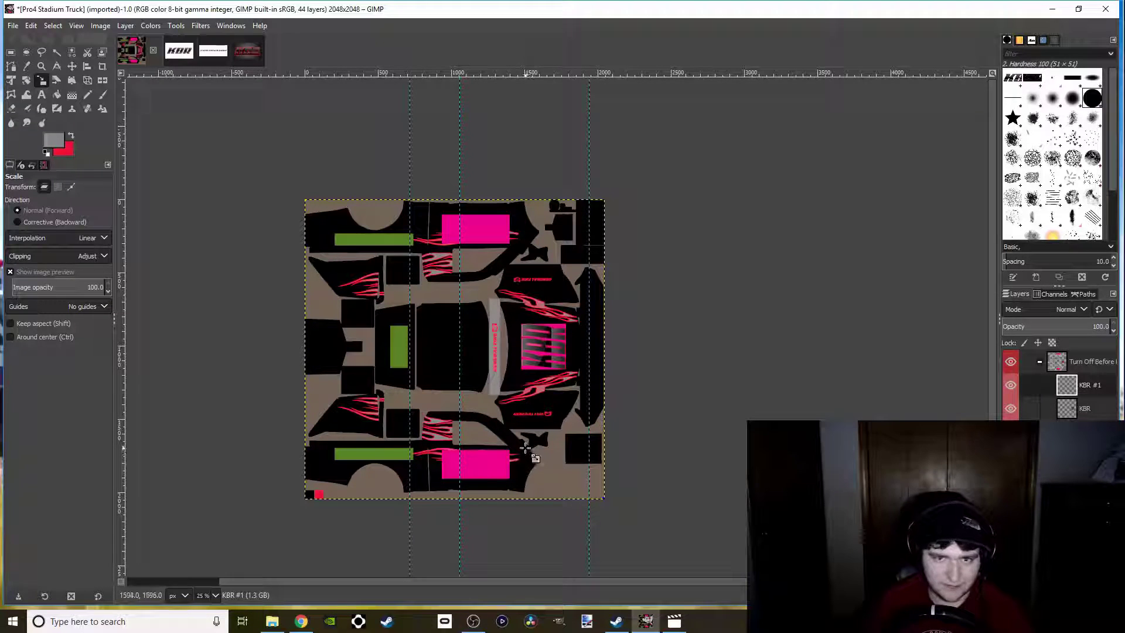
Paste another KBR logo, anchor it into the new layer, and crop that layer to its content
key(ctrl+v)
click(125, 25)
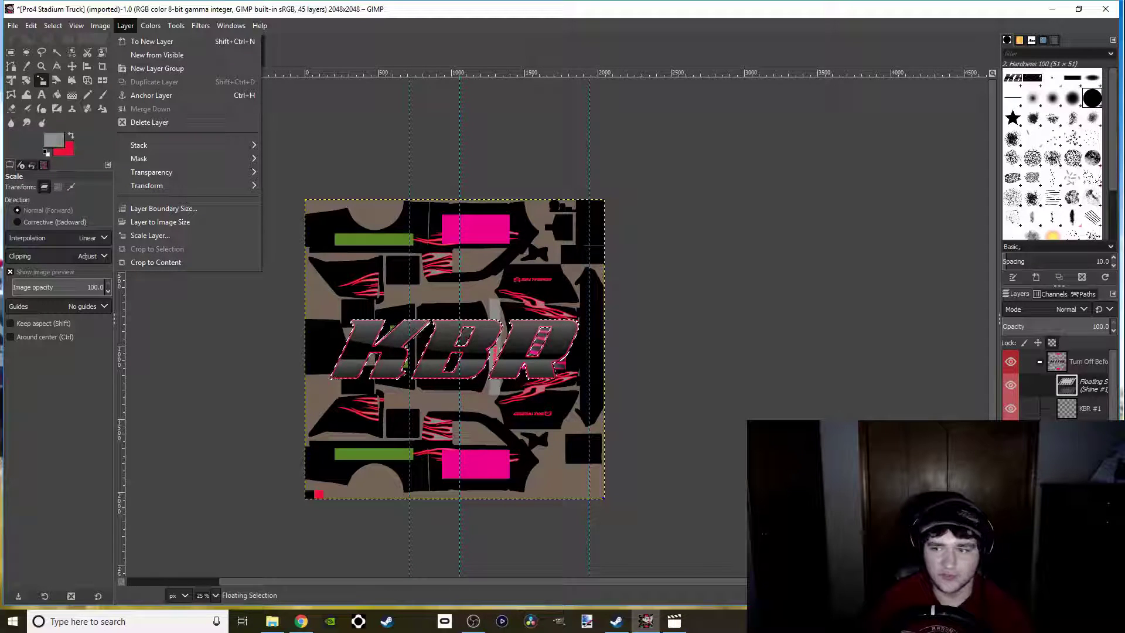
key(alt+Tab)
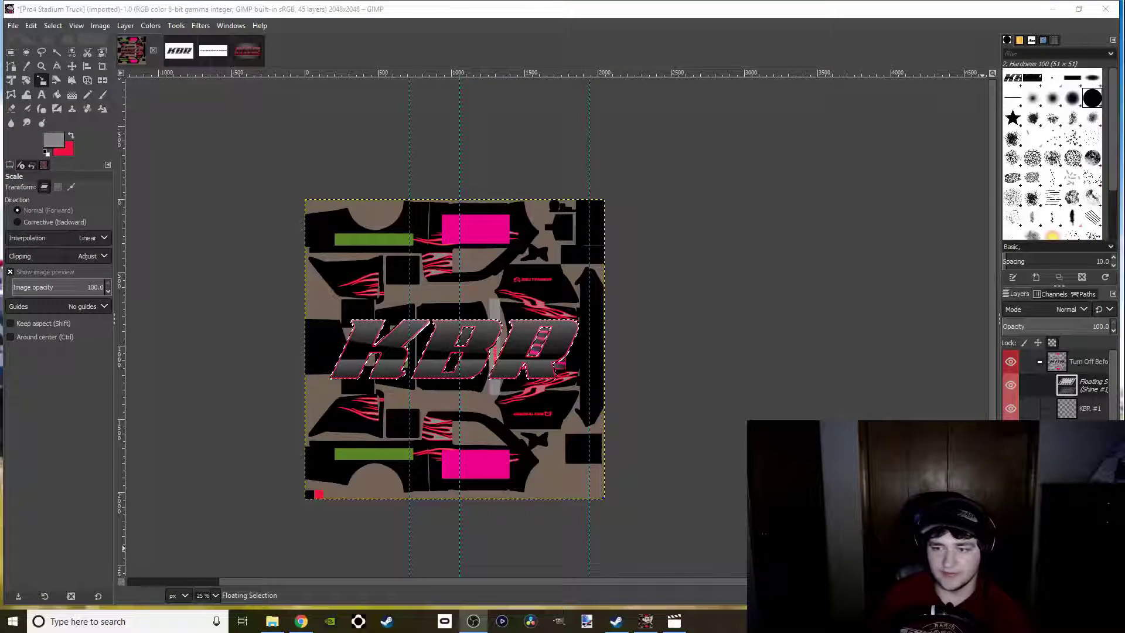
key(alt+Tab)
key(ctrl+h)
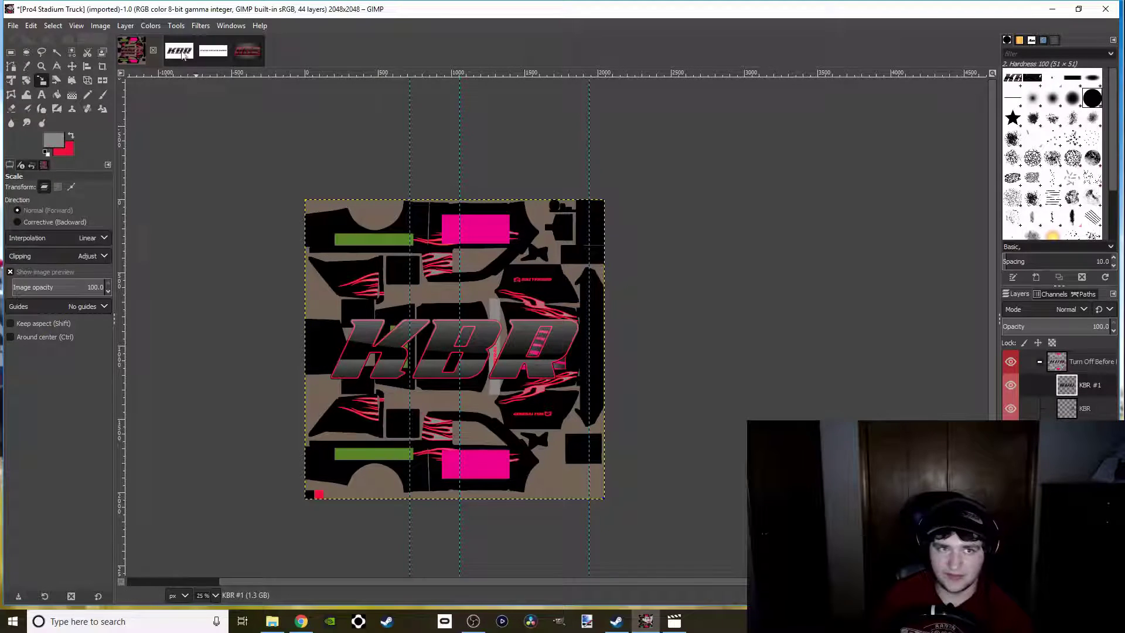
click(126, 25)
mouse_move(141, 186)
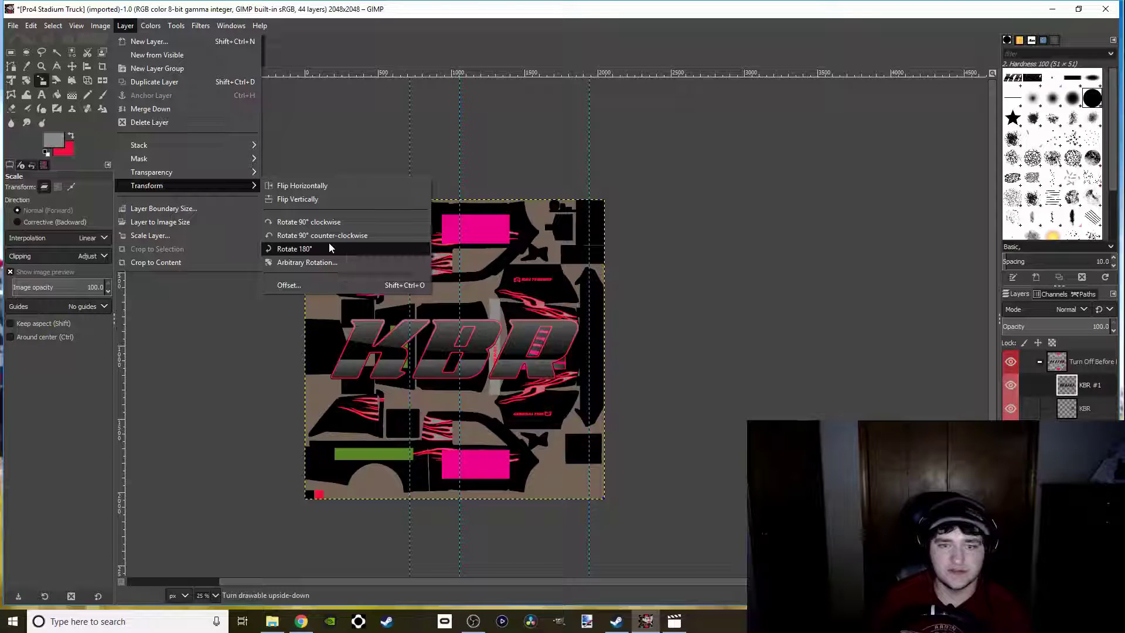
click(189, 262)
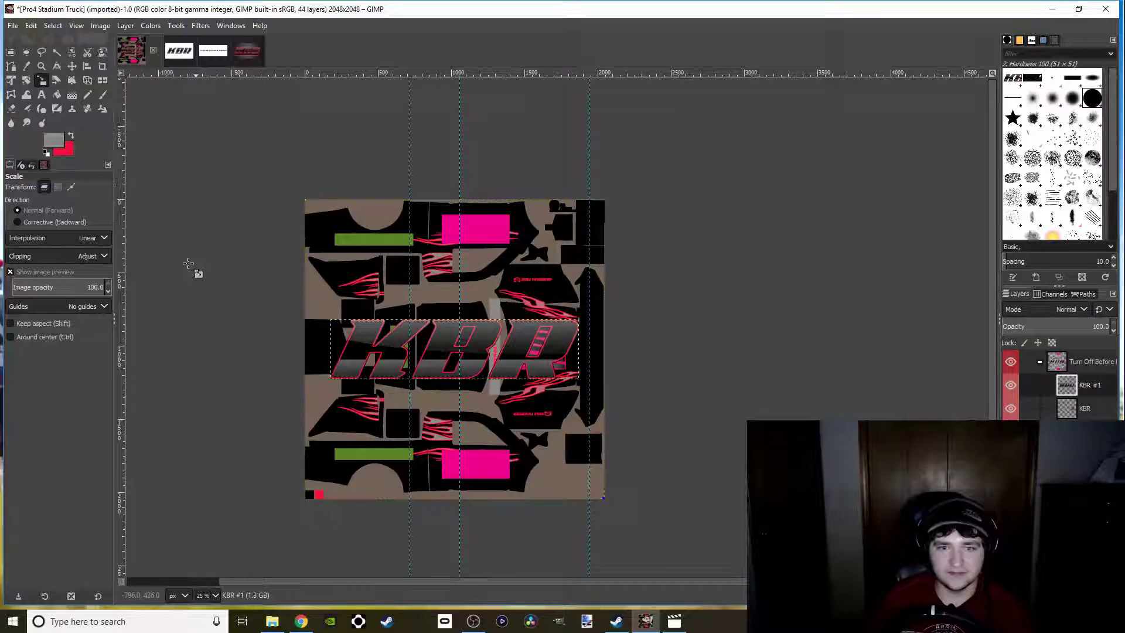
Move the second KBR logo so its lower-left corner matches that of the lower pink door rectangle
click(72, 67)
drag(394, 348, 496, 258)
scroll(457, 462, up, 8)
drag(498, 215, 492, 219)
scroll(492, 219, down, 7)
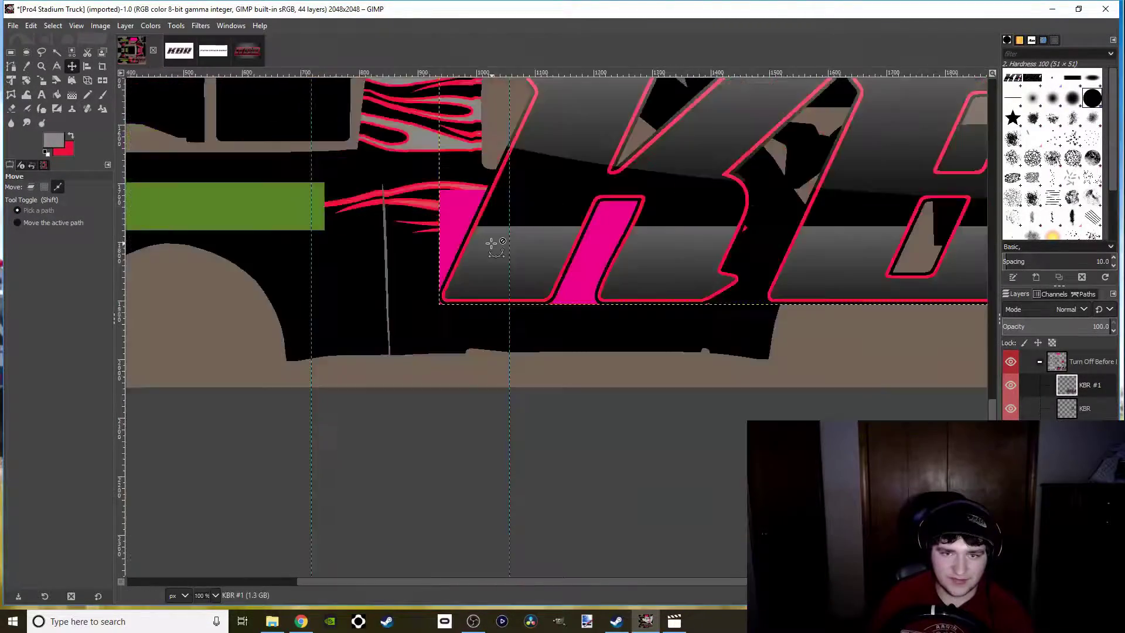
drag(389, 219, 428, 257)
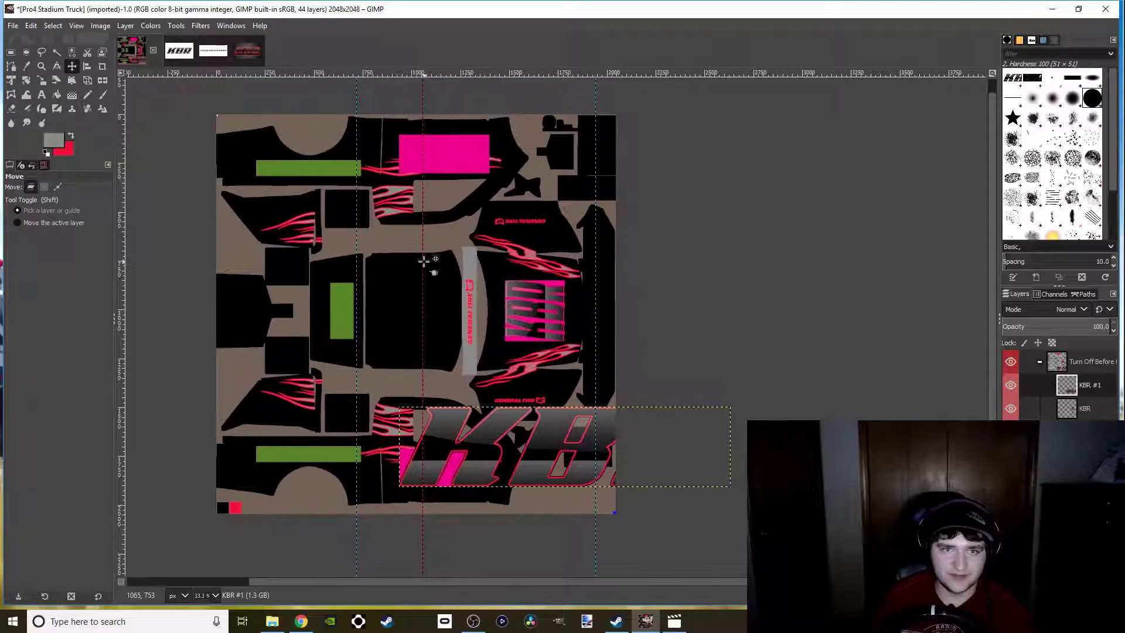
Scale the second KBR logo down to 458 × 196 px, matching the height of the lower pink door rectangle
click(41, 81)
click(456, 446)
drag(733, 408, 507, 460)
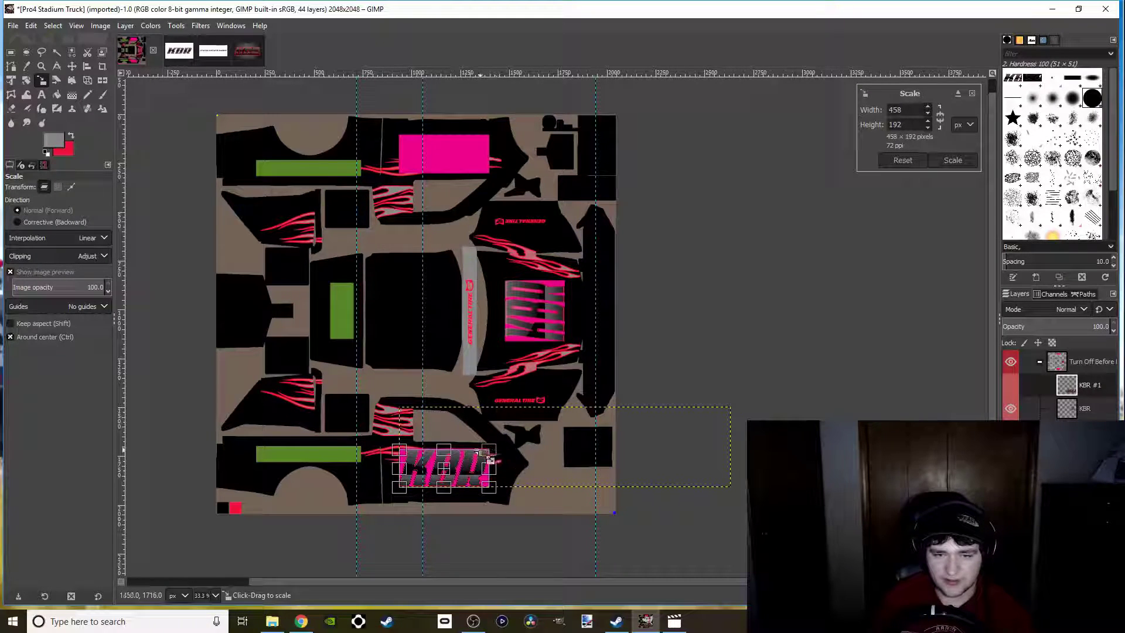
scroll(507, 460, up, 7)
scroll(602, 409, down, 3)
scroll(602, 409, left, 5)
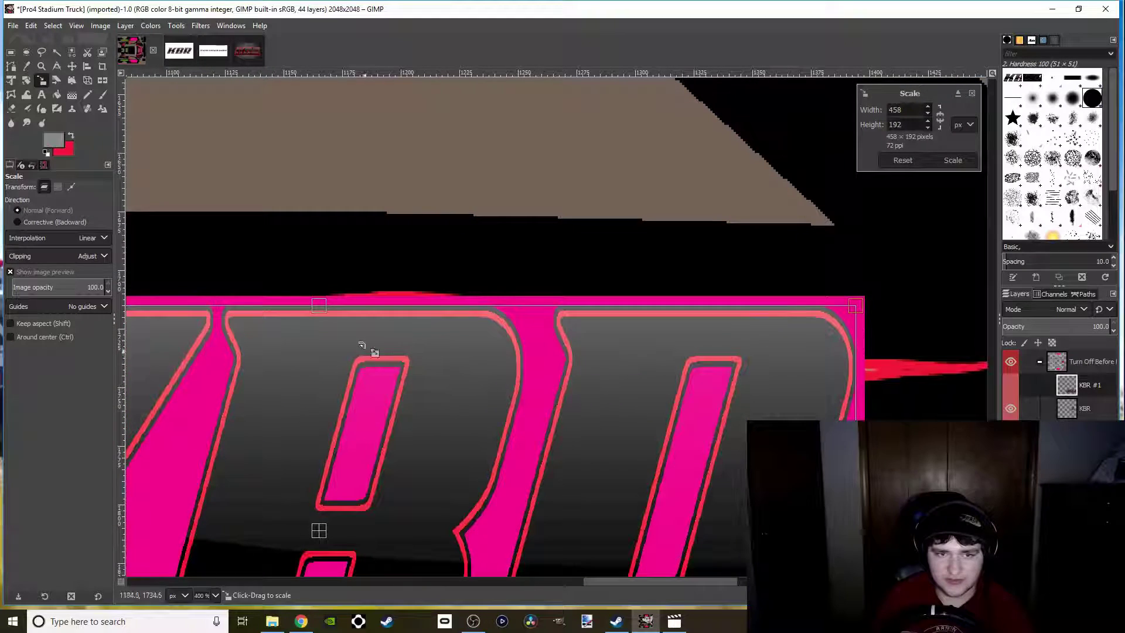
drag(326, 309, 317, 299)
Widen the second KBR logo to 462 px to meet the pink door rectangle's edge and apply the scaling
scroll(708, 414, down, 1)
scroll(454, 349, down, 3)
scroll(454, 349, right, 5)
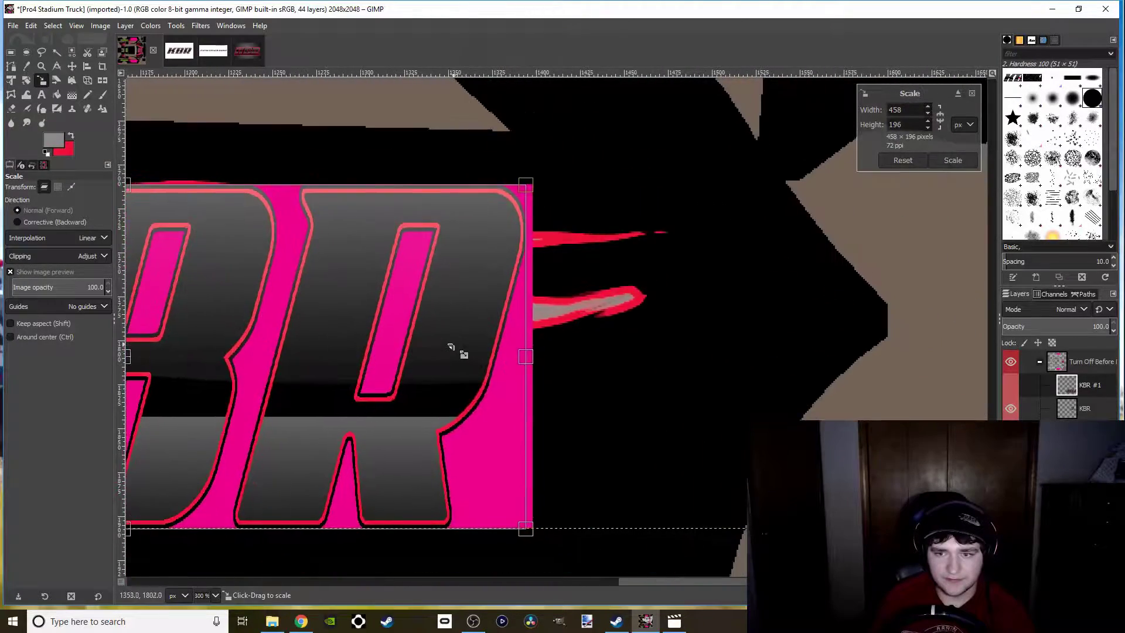
scroll(477, 359, up, 1)
scroll(553, 369, up, 2)
drag(558, 329, 576, 328)
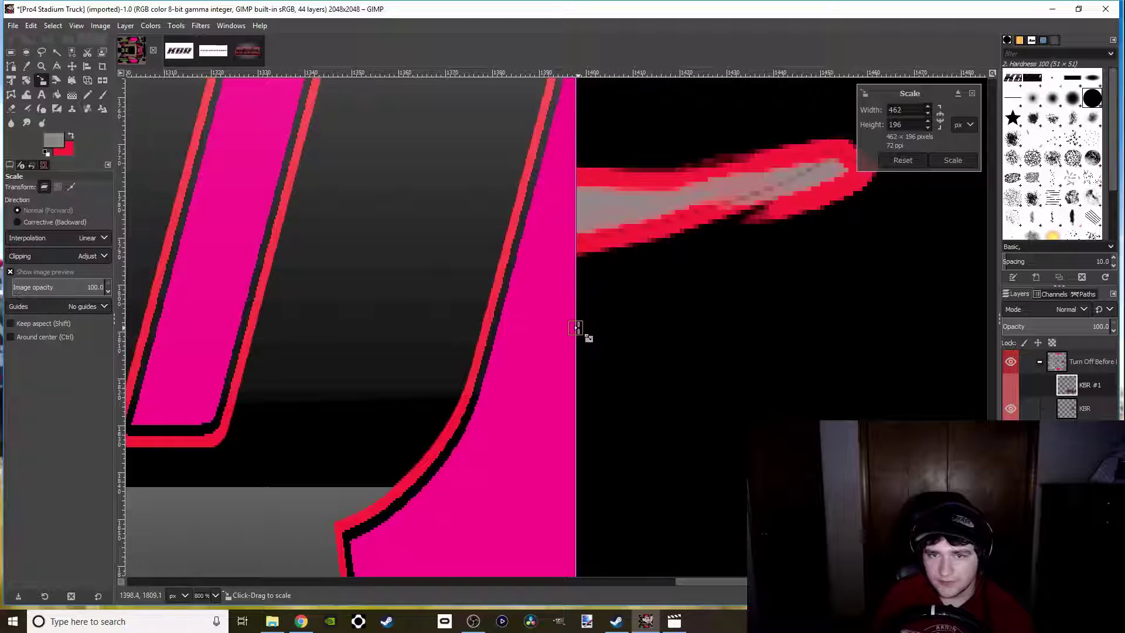
scroll(578, 329, up, 10)
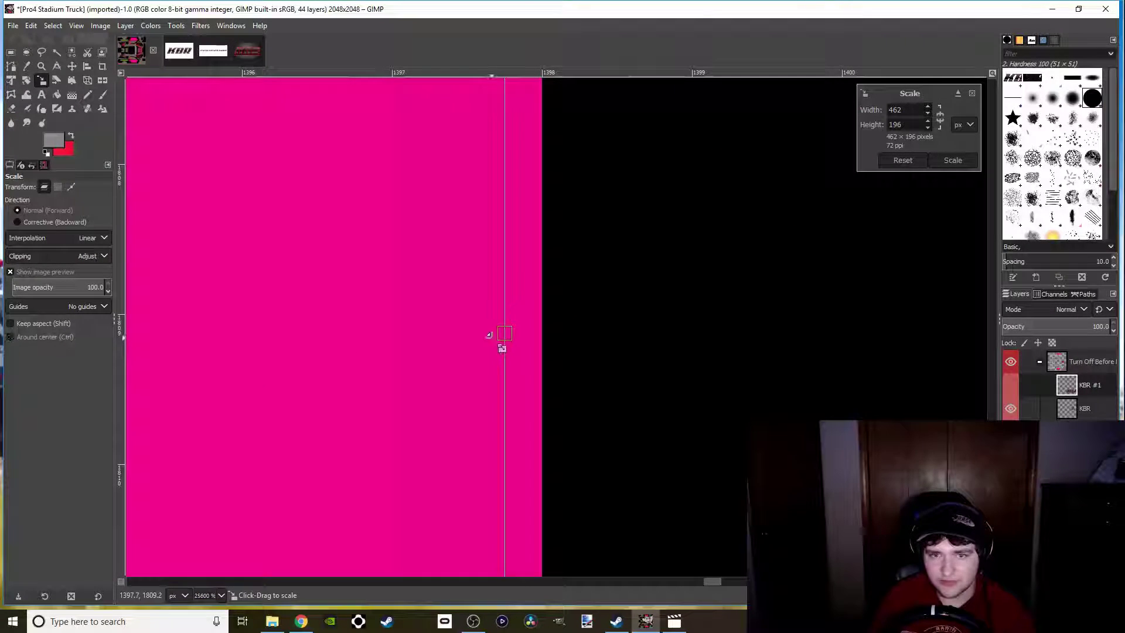
drag(504, 333, 539, 334)
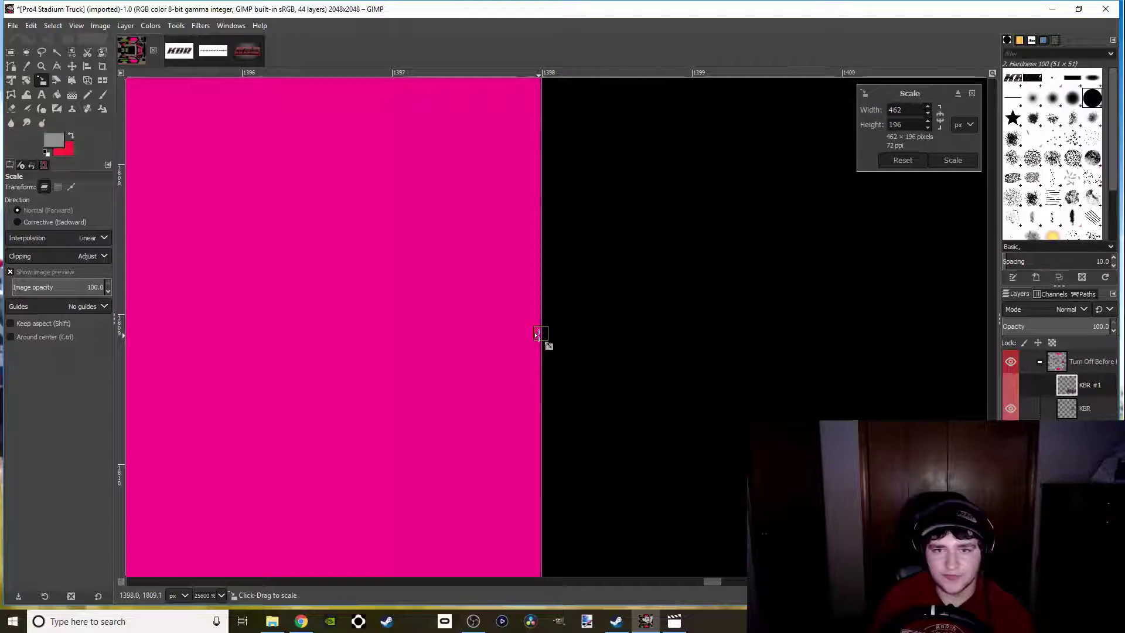
scroll(536, 337, down, 5)
scroll(456, 356, down, 11)
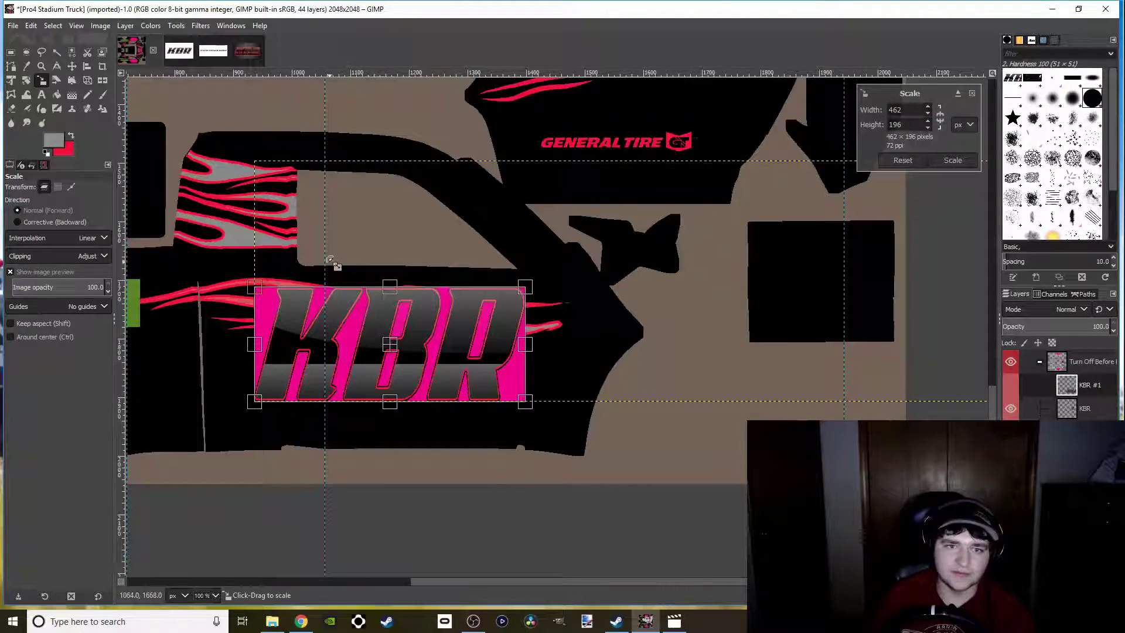
drag(331, 261, 452, 324)
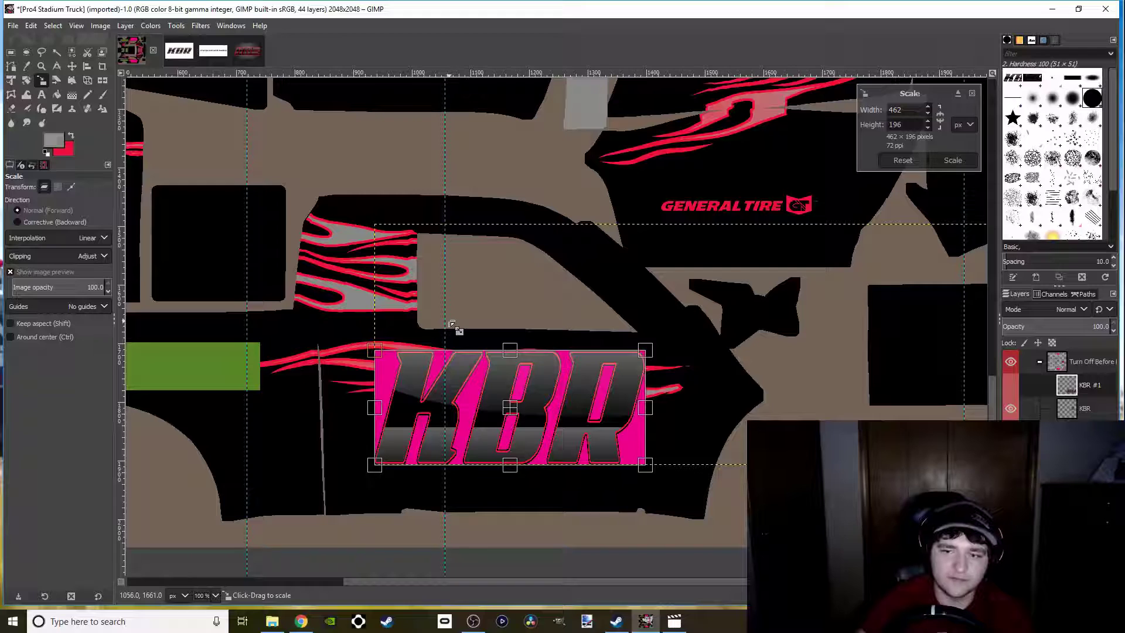
key(Return)
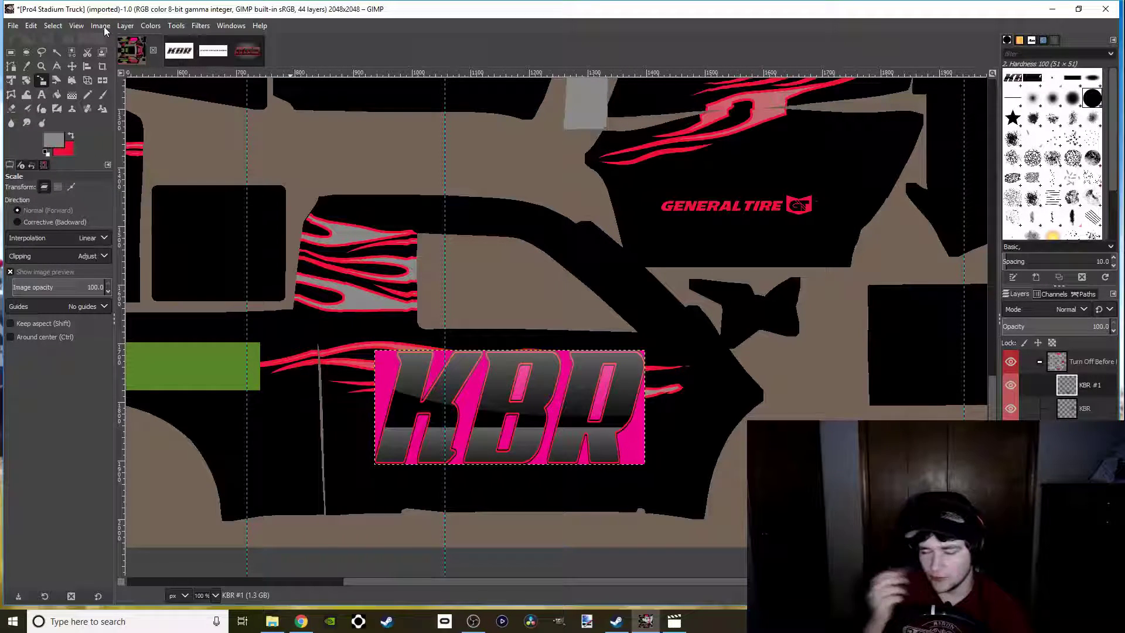
Duplicate the KBR #1 layer on the lower door and rotate the copy 180°
click(123, 26)
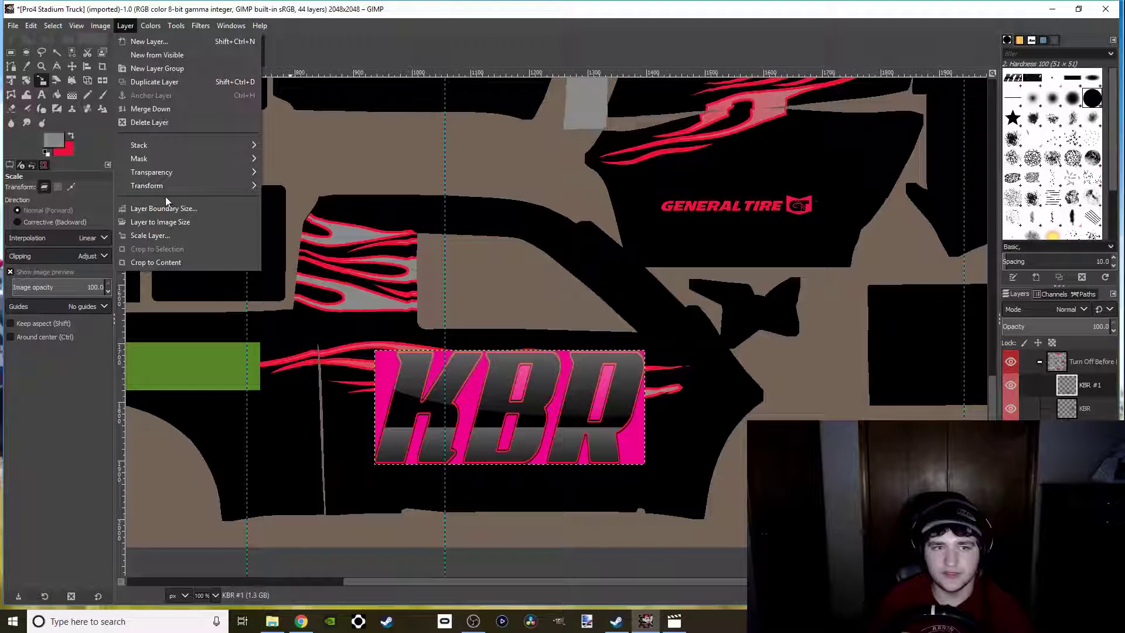
mouse_move(168, 184)
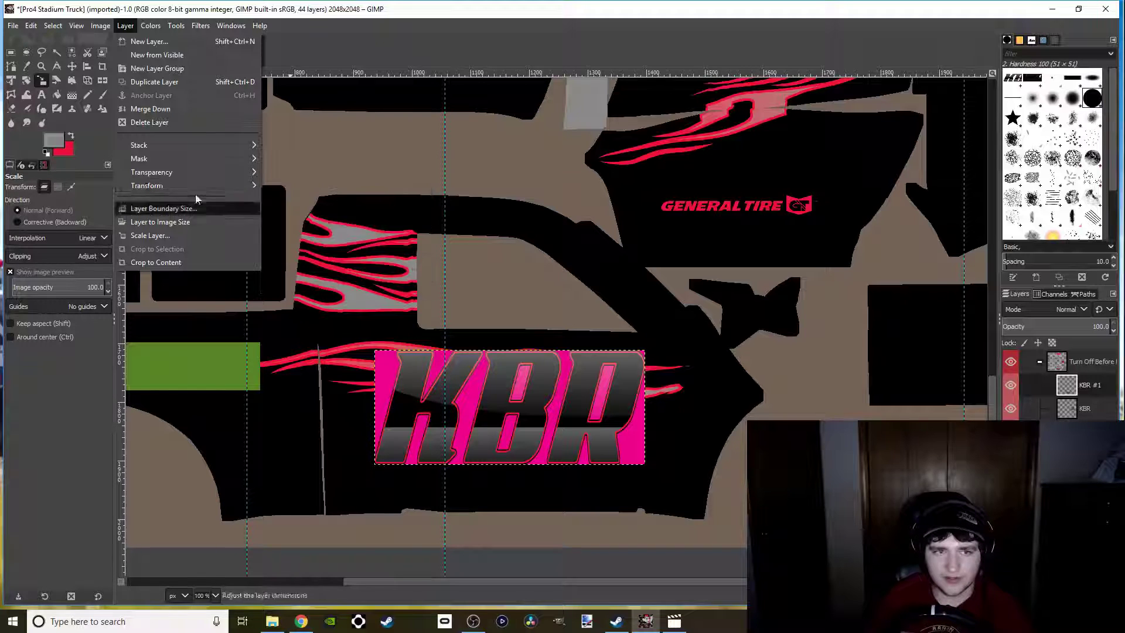
click(166, 81)
click(125, 25)
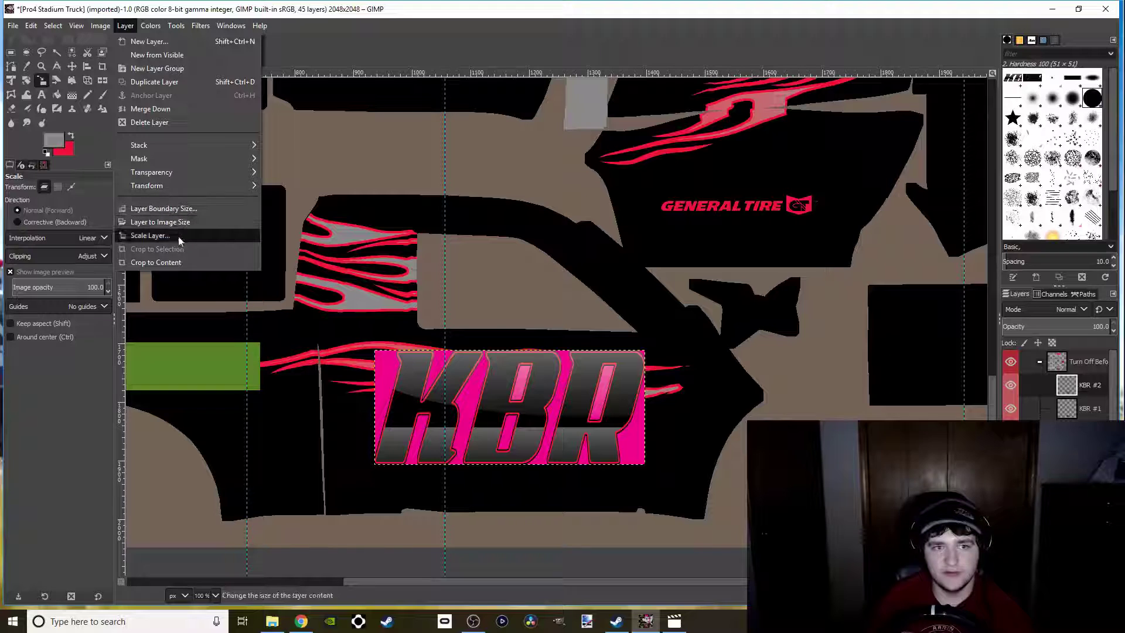
mouse_move(235, 186)
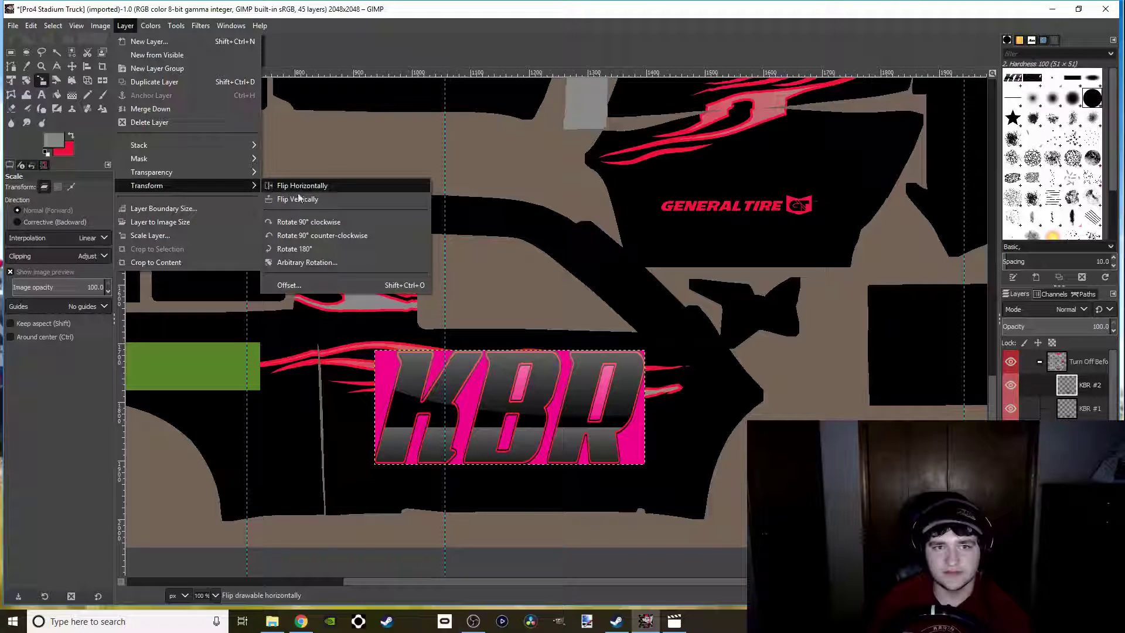
click(304, 247)
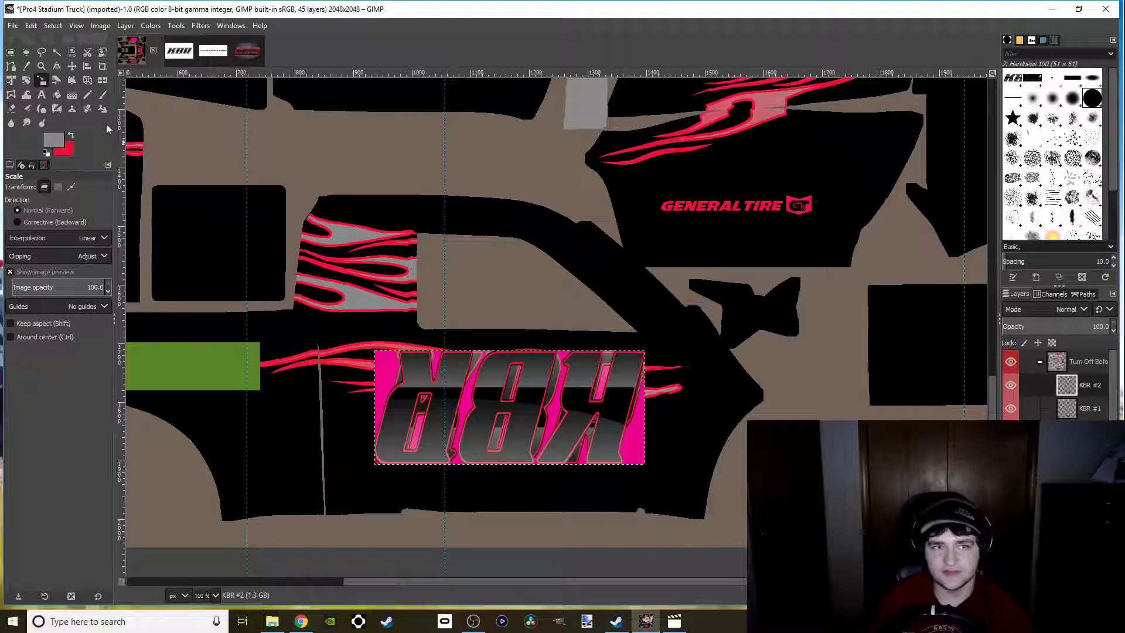
Move the rotated KBR logo straight up by about 1608 px onto the upper pink door rectangle
scroll(341, 273, down, 2)
scroll(351, 246, up, 5)
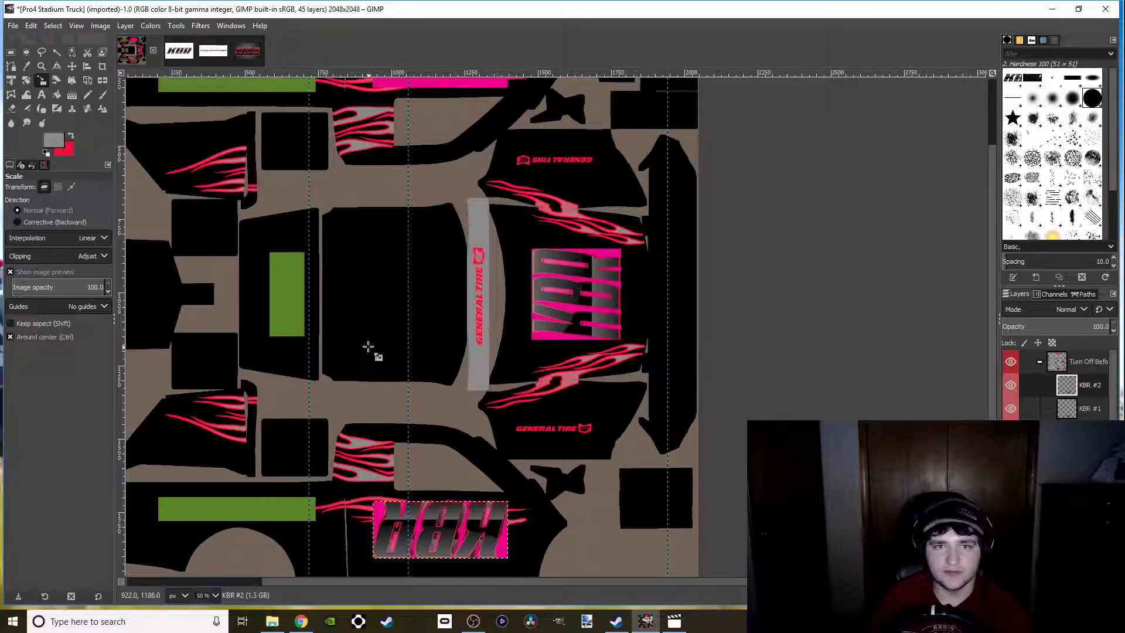
scroll(371, 311, down, 1)
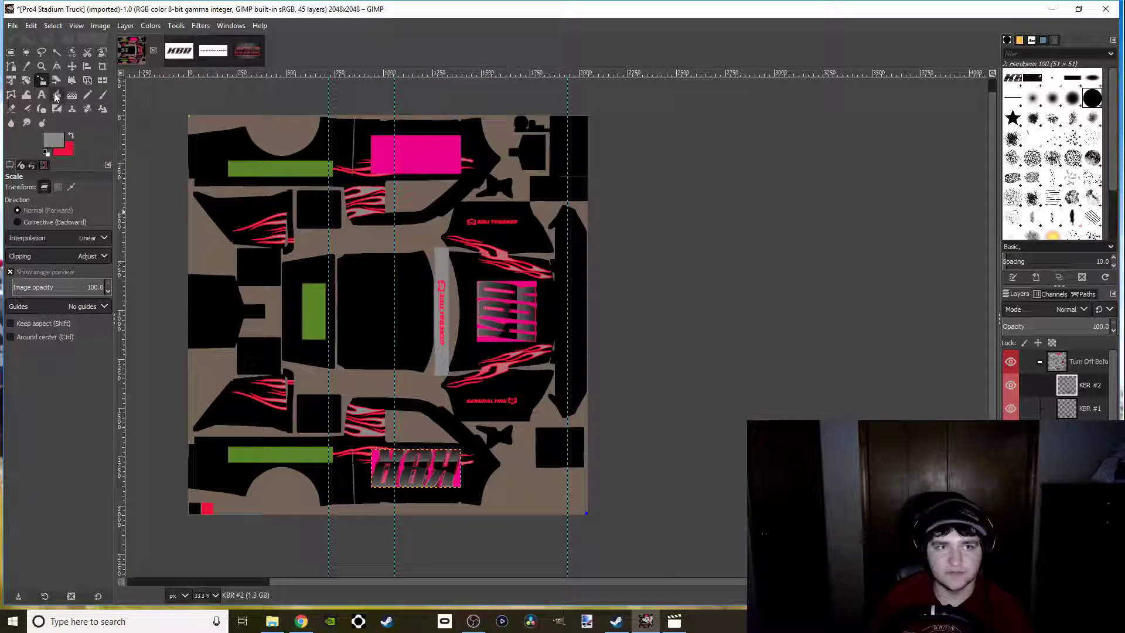
mouse_move(401, 454)
mouse_down()
mouse_move(397, 434)
mouse_move(399, 466)
mouse_up()
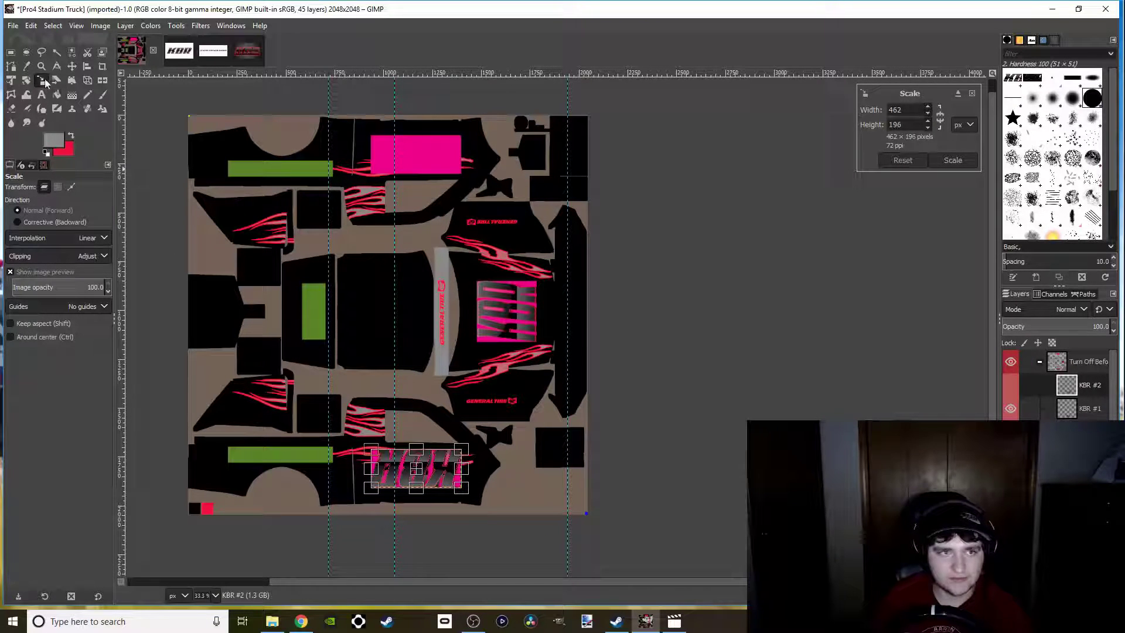
click(72, 66)
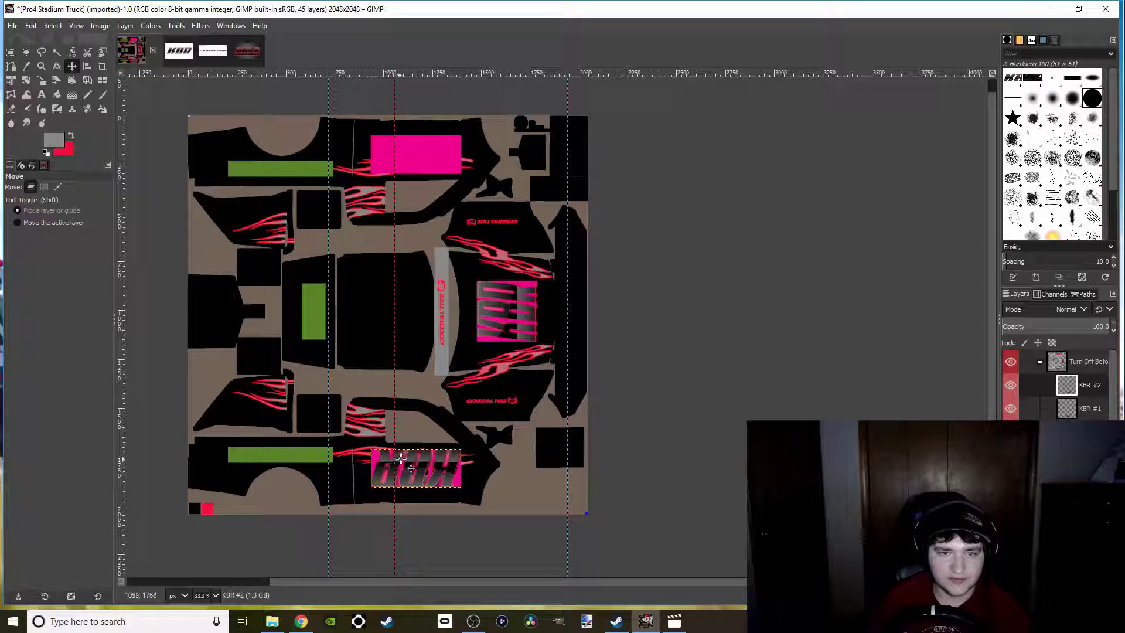
drag(411, 460, 407, 146)
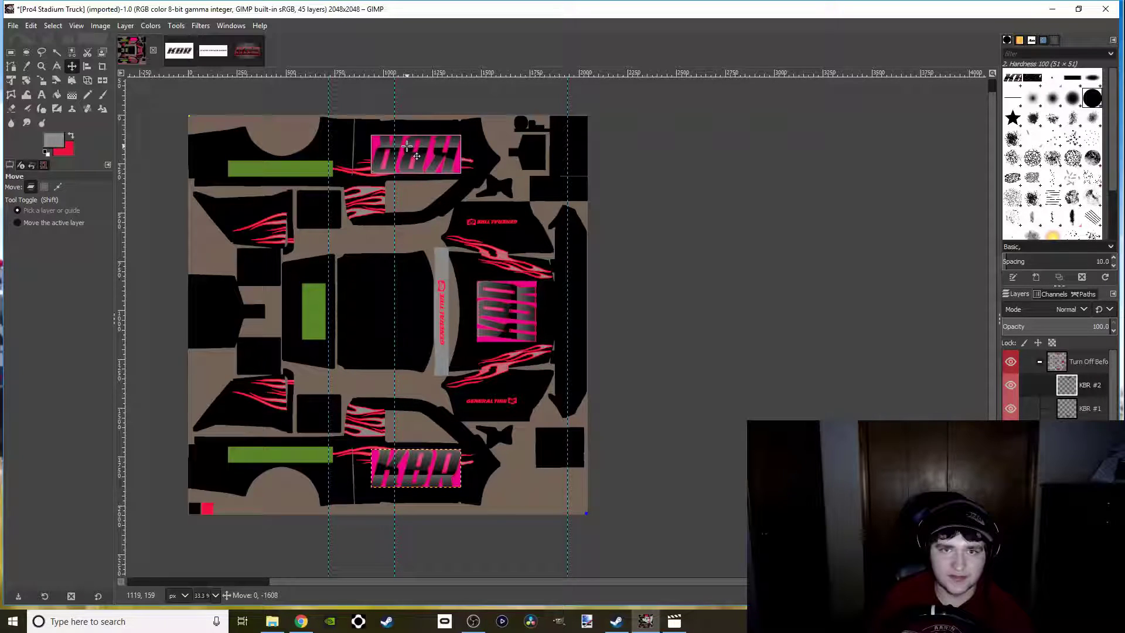
Fine-tune the rotated KBR logo's position so its edges line up with the upper pink door rectangle
scroll(408, 151, up, 6)
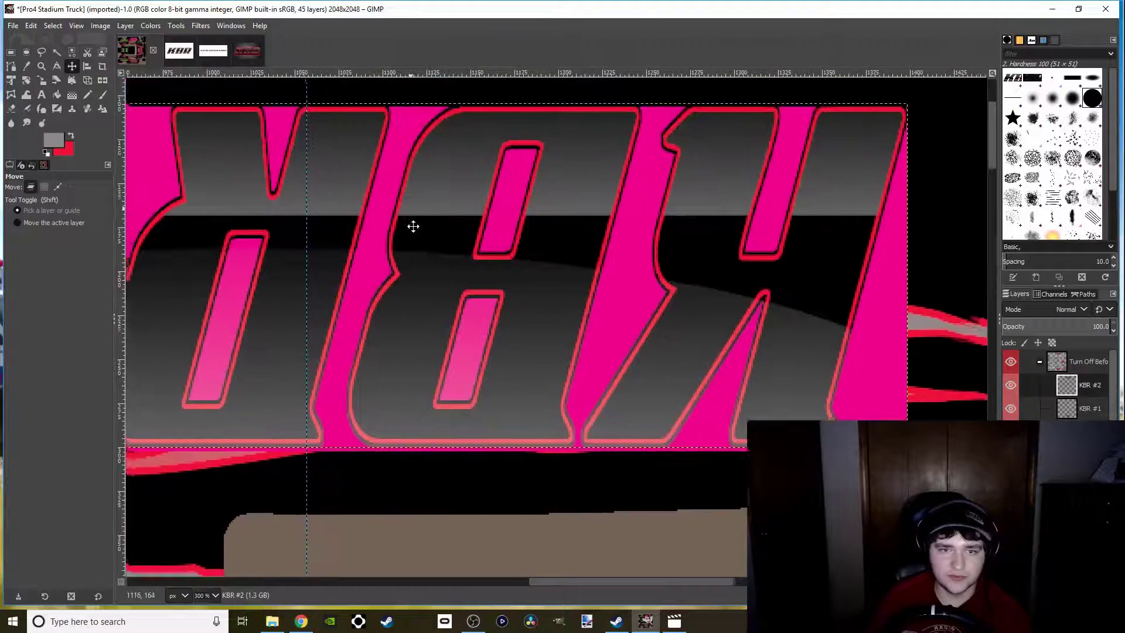
scroll(415, 264, up, 4)
scroll(422, 301, down, 2)
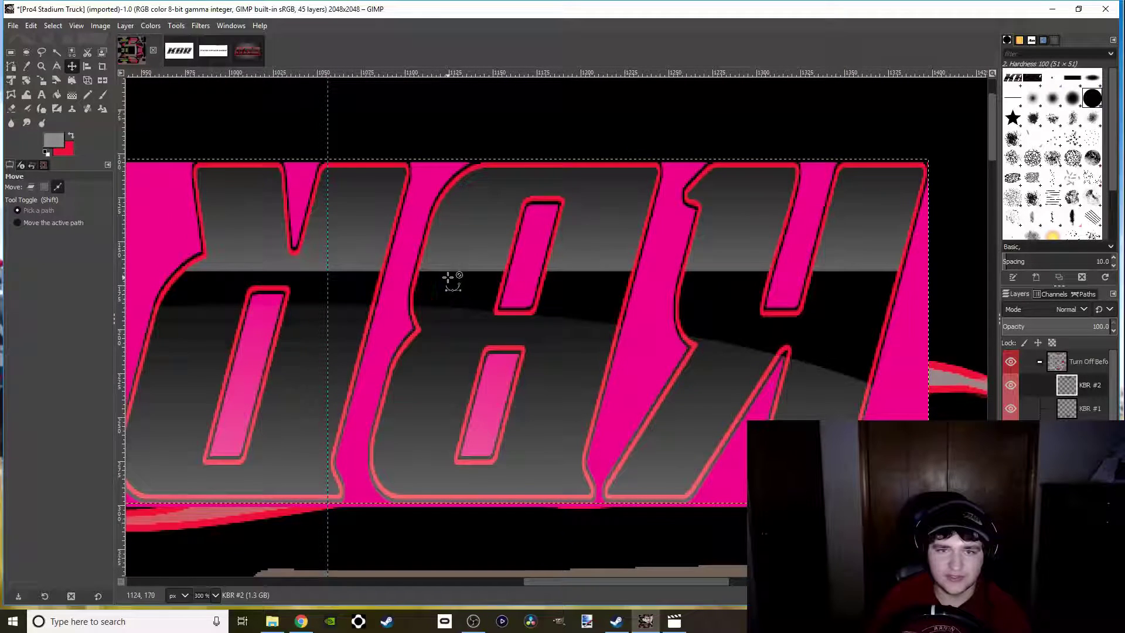
drag(448, 277, 448, 281)
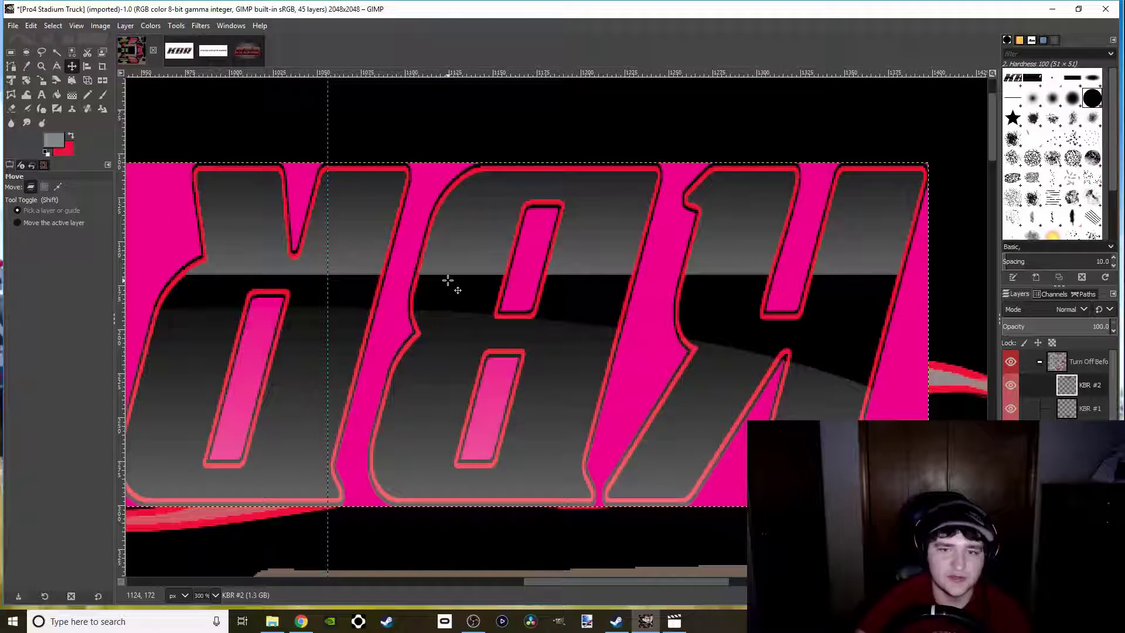
Merge the lower door's KBR #1 layer down into the hood's KBR layer
ctrl+scroll(448, 281, down, 5)
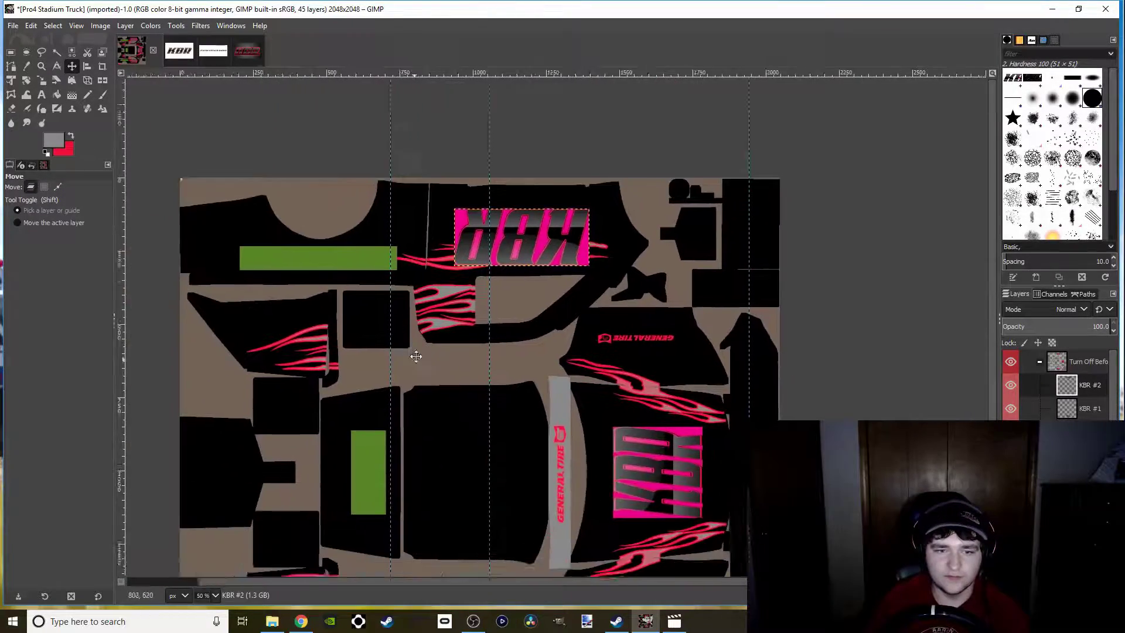
scroll(410, 435, down, 5)
scroll(411, 436, right, 3)
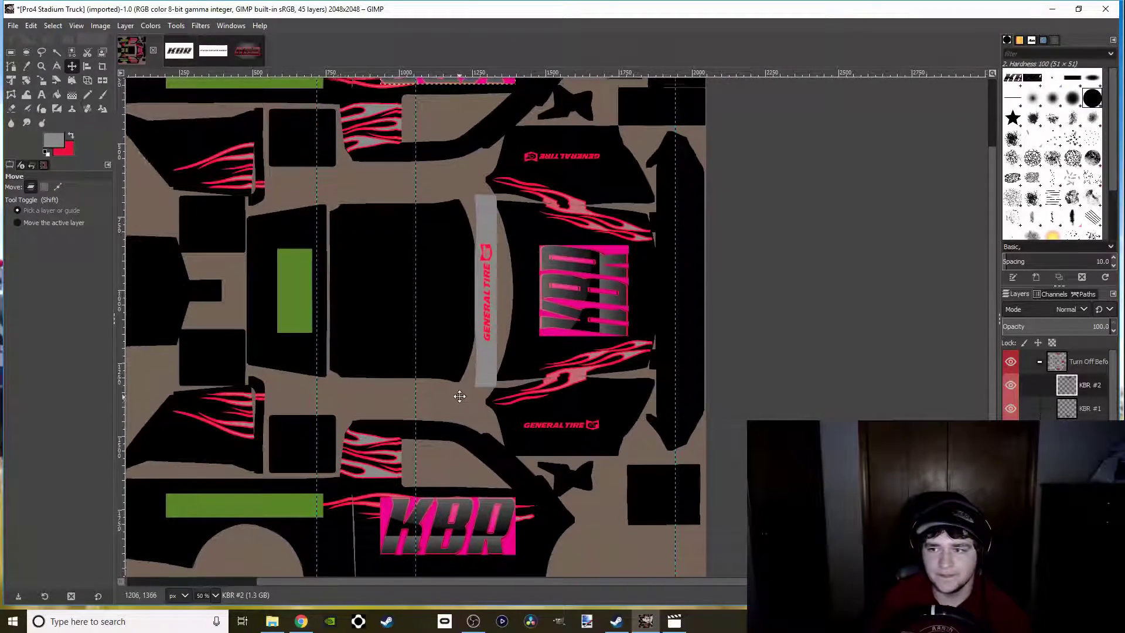
click(1032, 408)
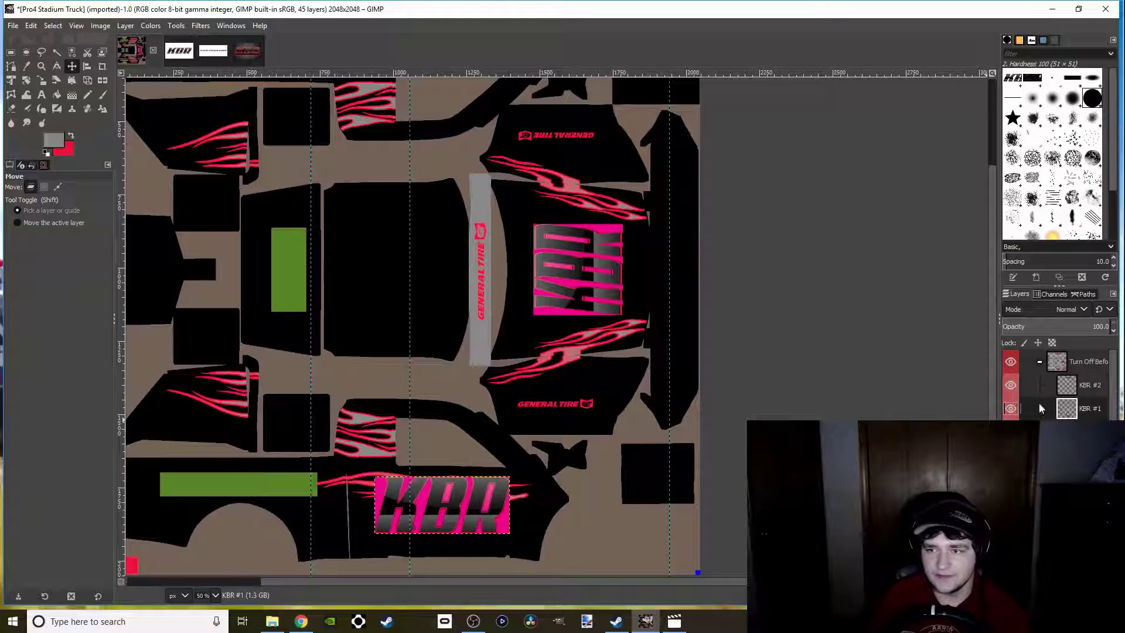
right_click(1030, 411)
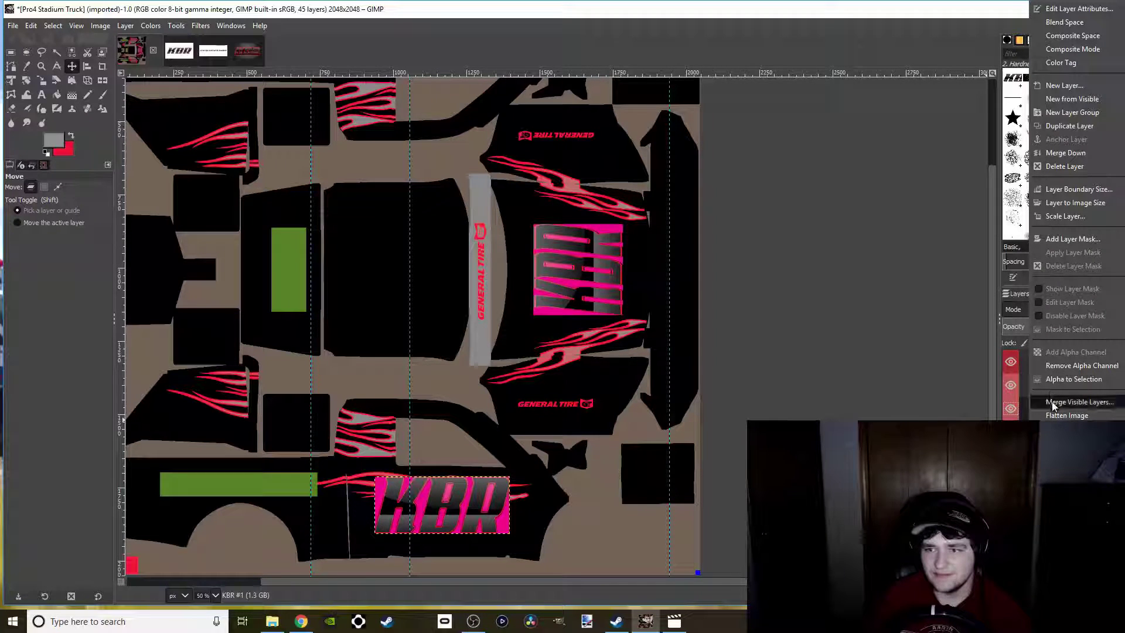
click(1065, 153)
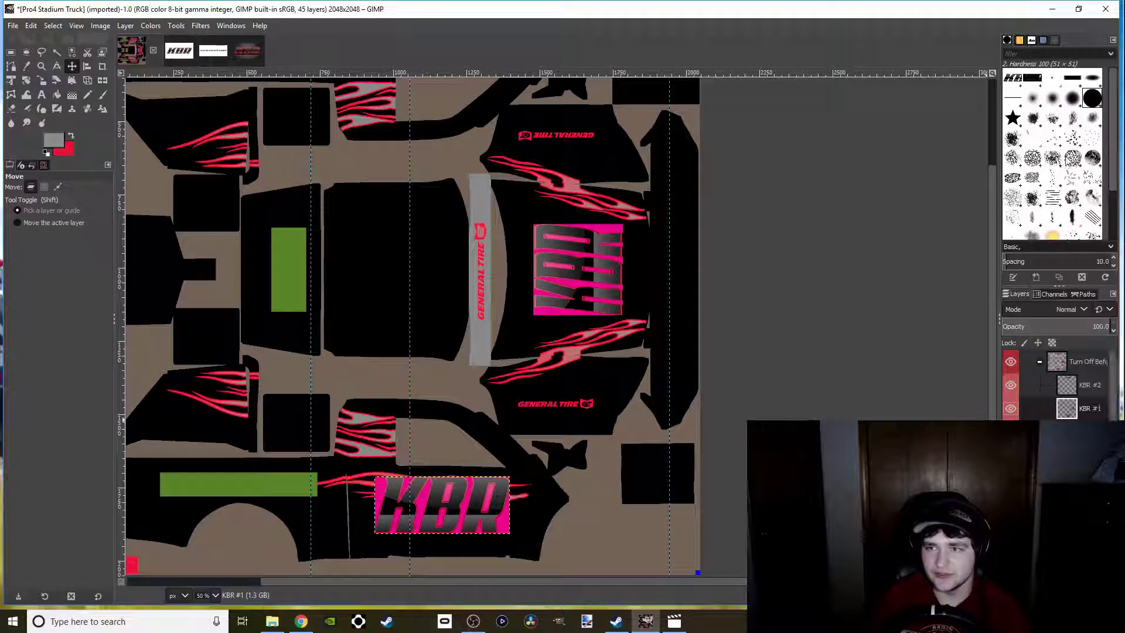
Merge the upper door's KBR #2 layer down into the KBR layer and undo that merge
click(1046, 385)
right_click(1046, 385)
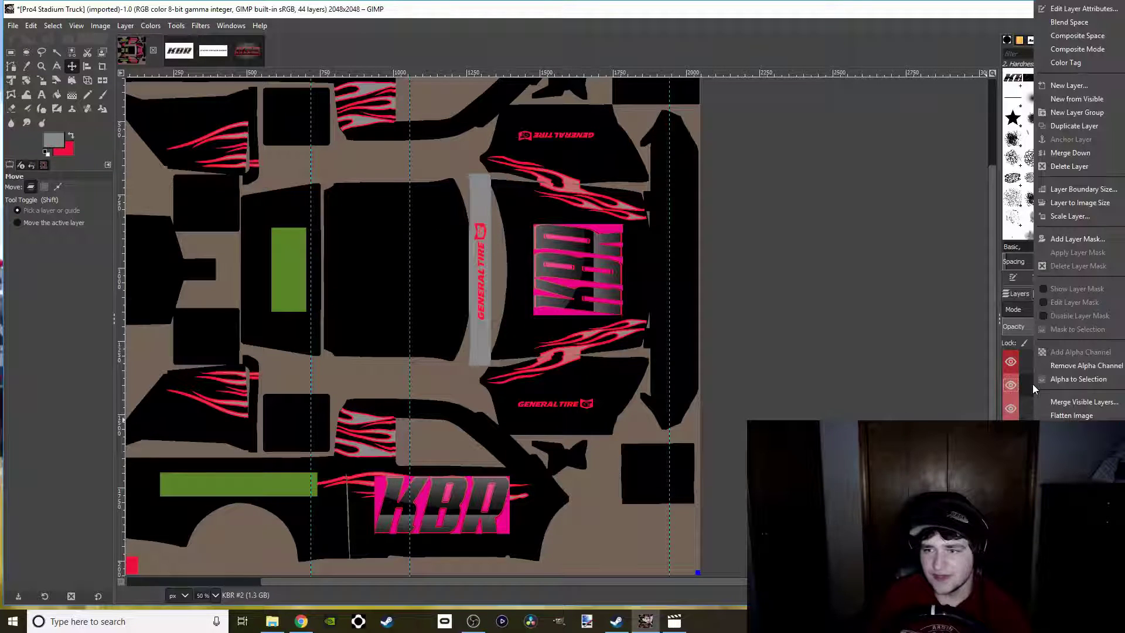
click(1065, 154)
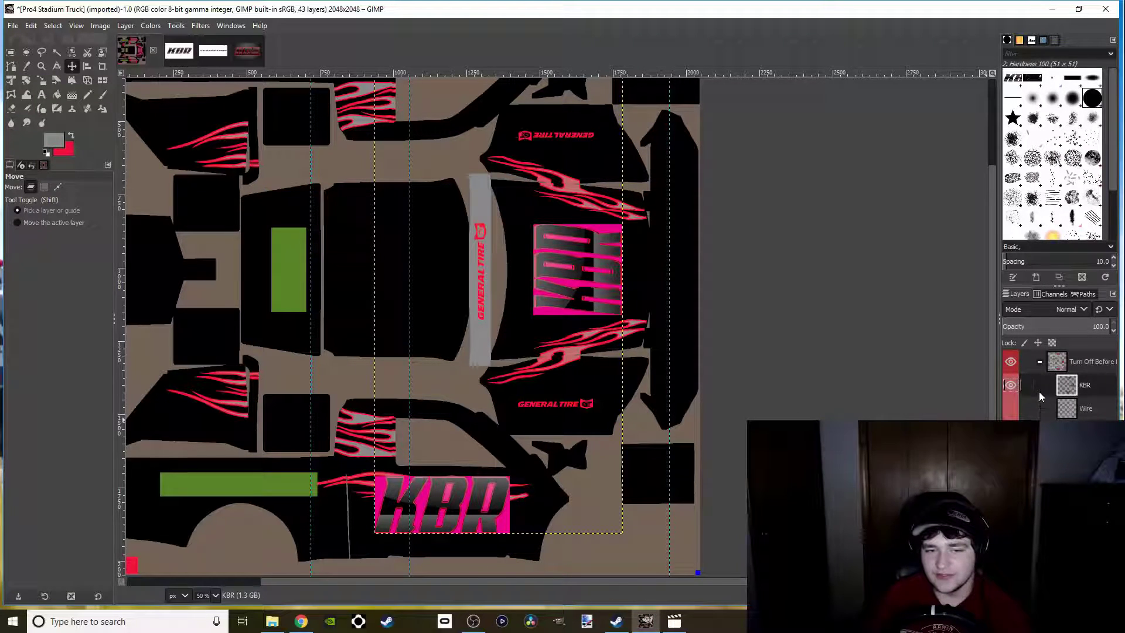
drag(387, 338, 415, 364)
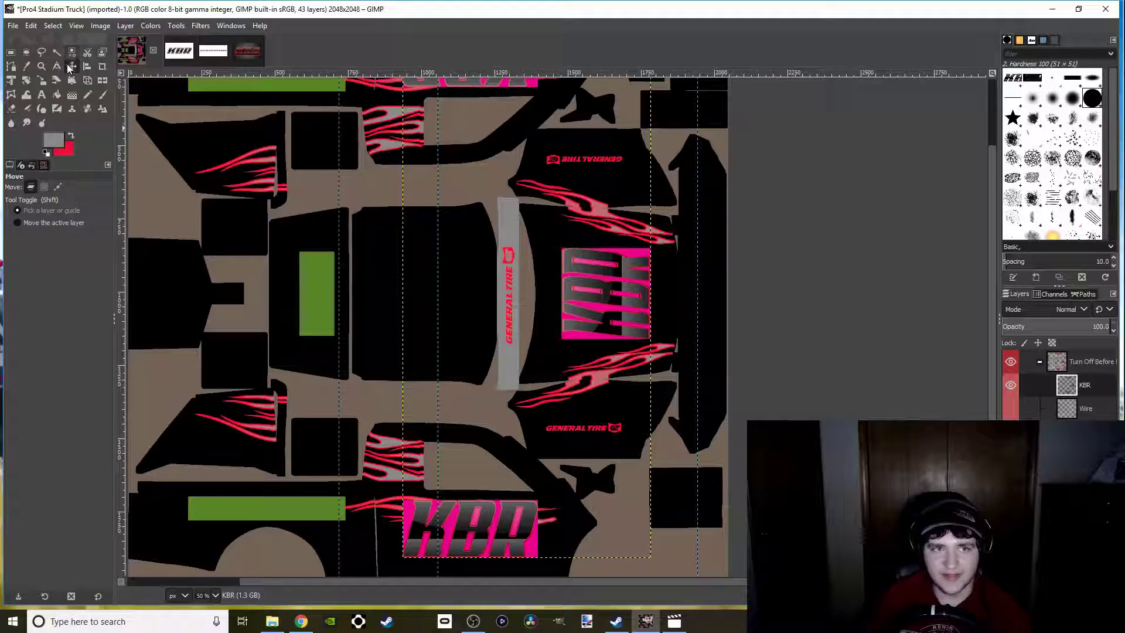
click(126, 25)
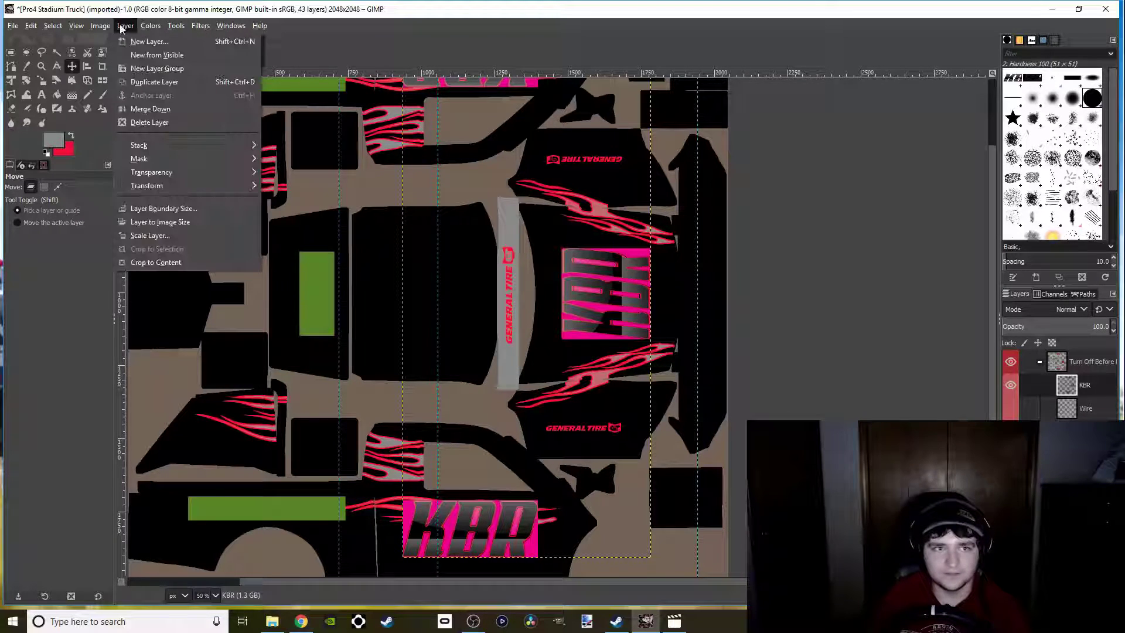
key(Escape)
key(shift+ctrl+d)
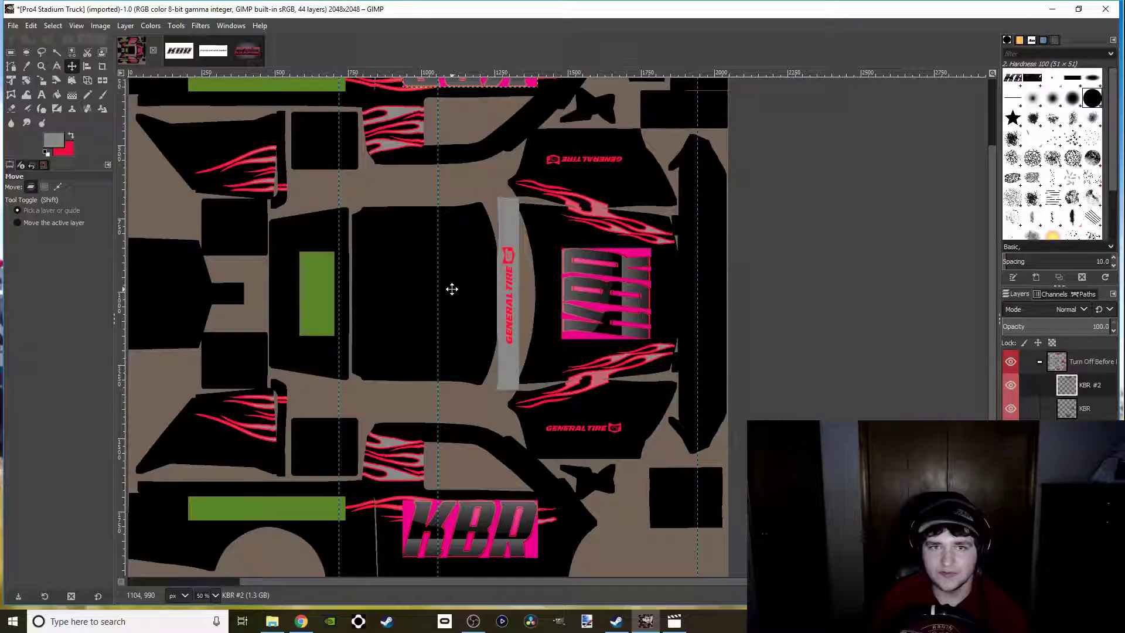
Duplicate the KBR #2 layer and undo the duplication
drag(451, 289, 460, 337)
click(124, 26)
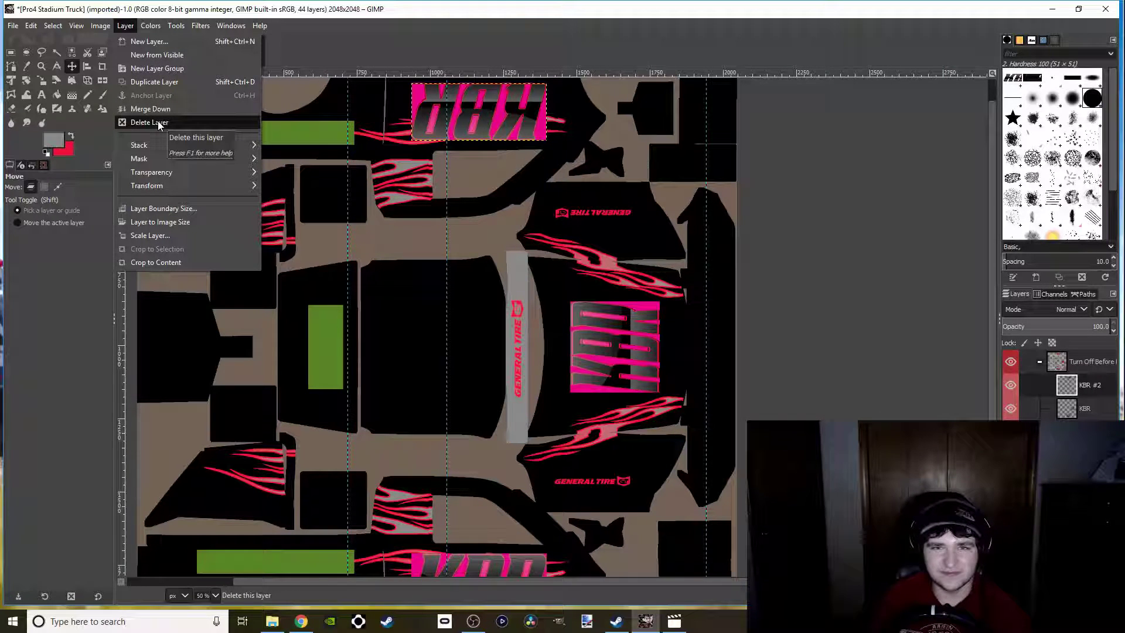
click(161, 82)
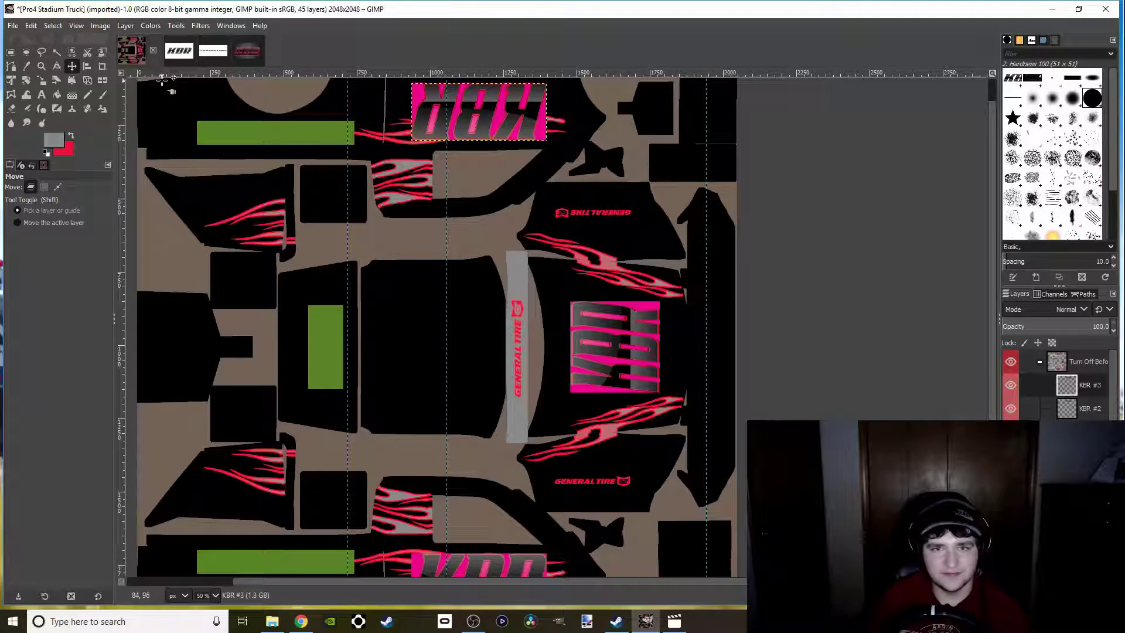
click(125, 27)
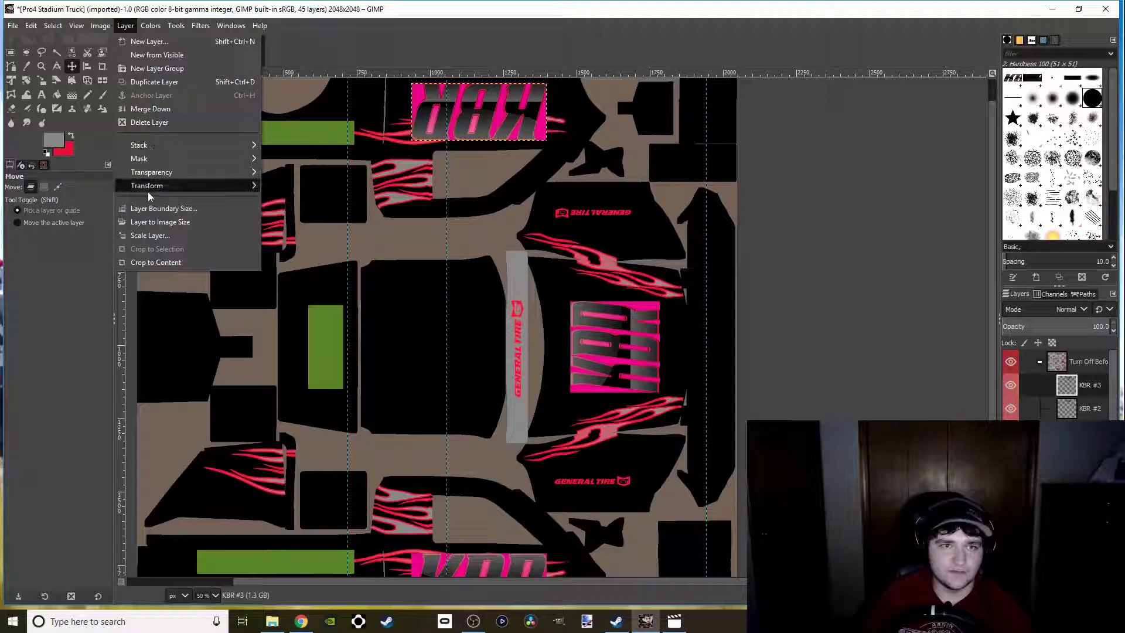
mouse_move(154, 187)
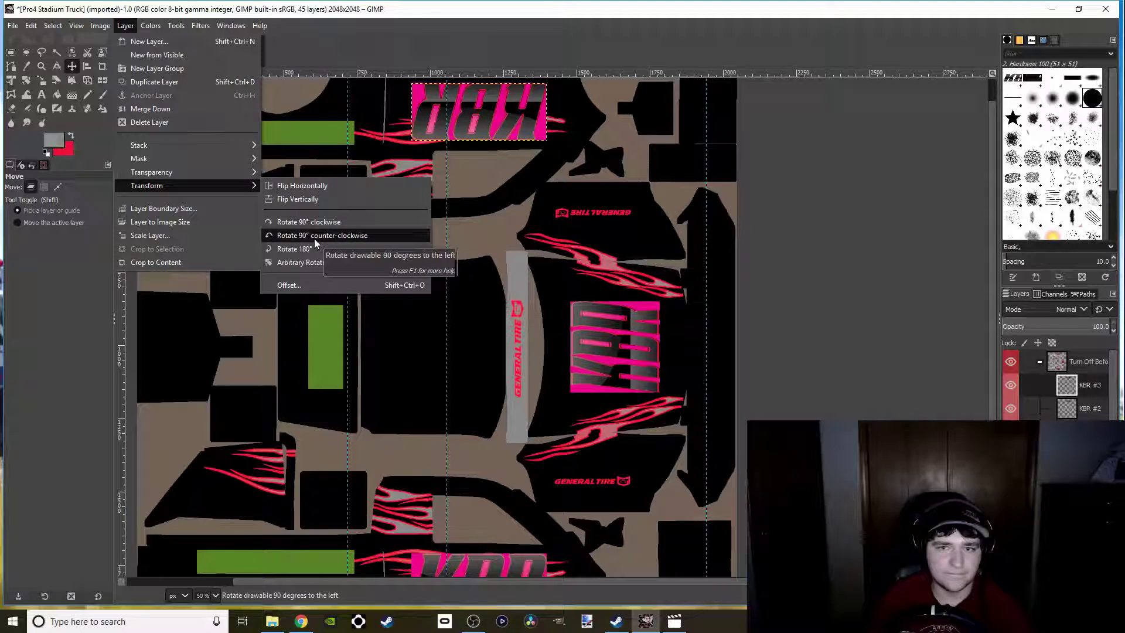
click(124, 30)
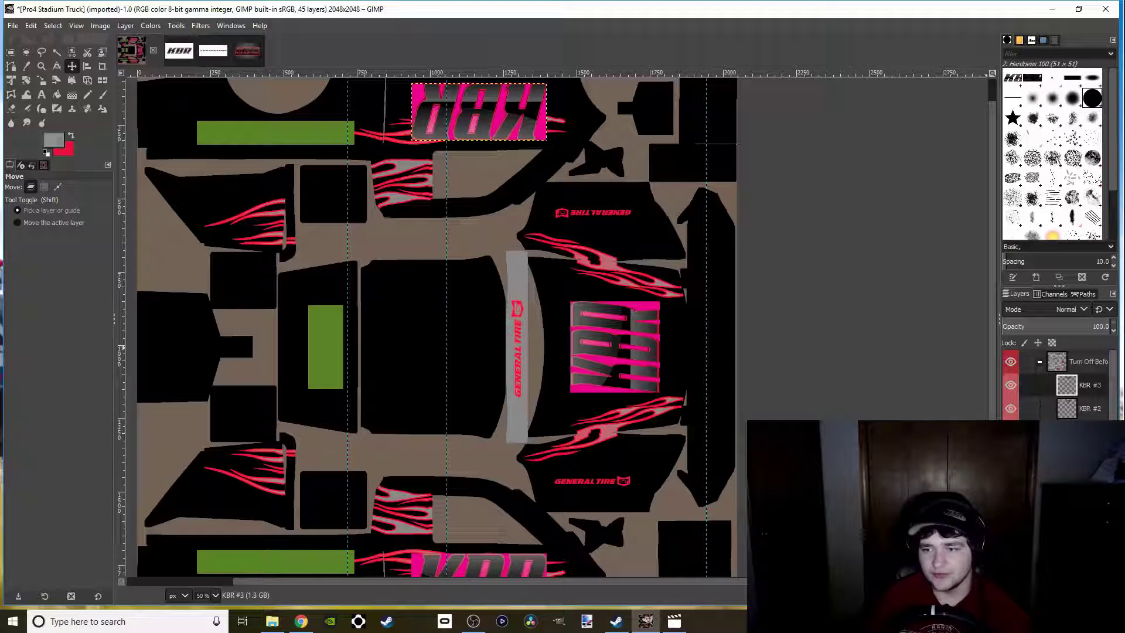
key(ctrl+z)
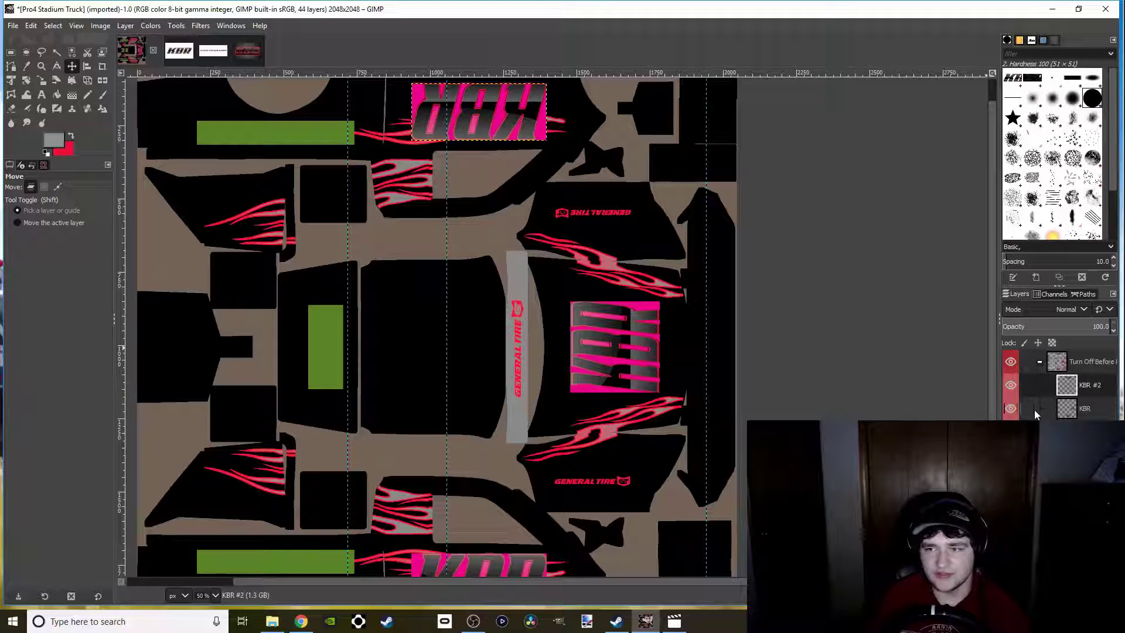
Create a new layer named KBR above KBR #2, and merge KBR #2 down into the existing KBR logo layer
click(1090, 409)
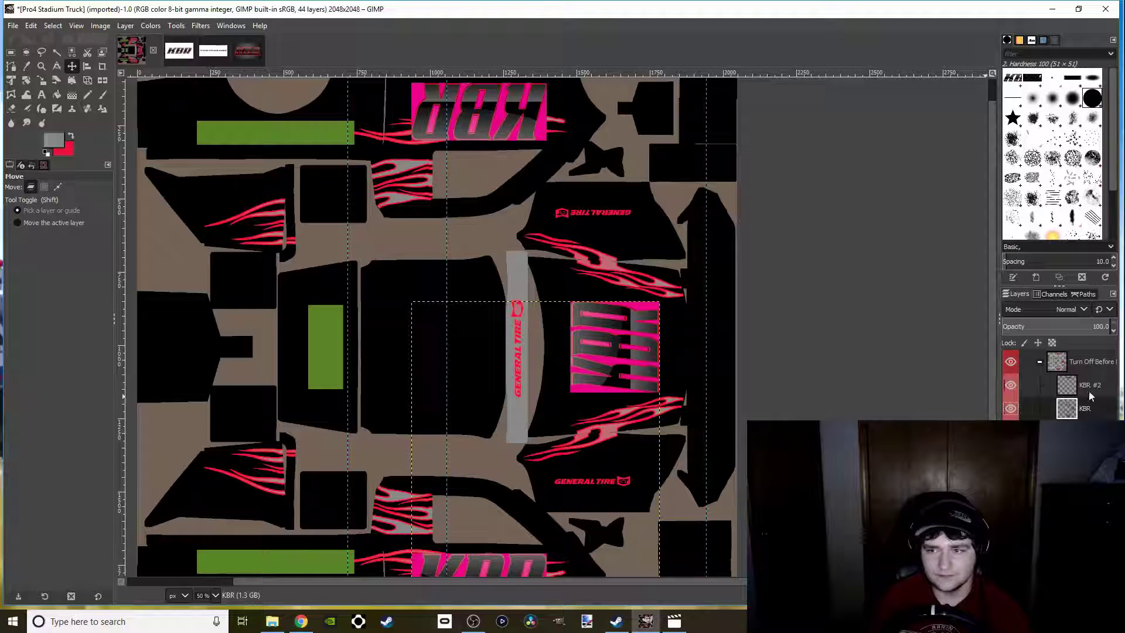
click(1094, 388)
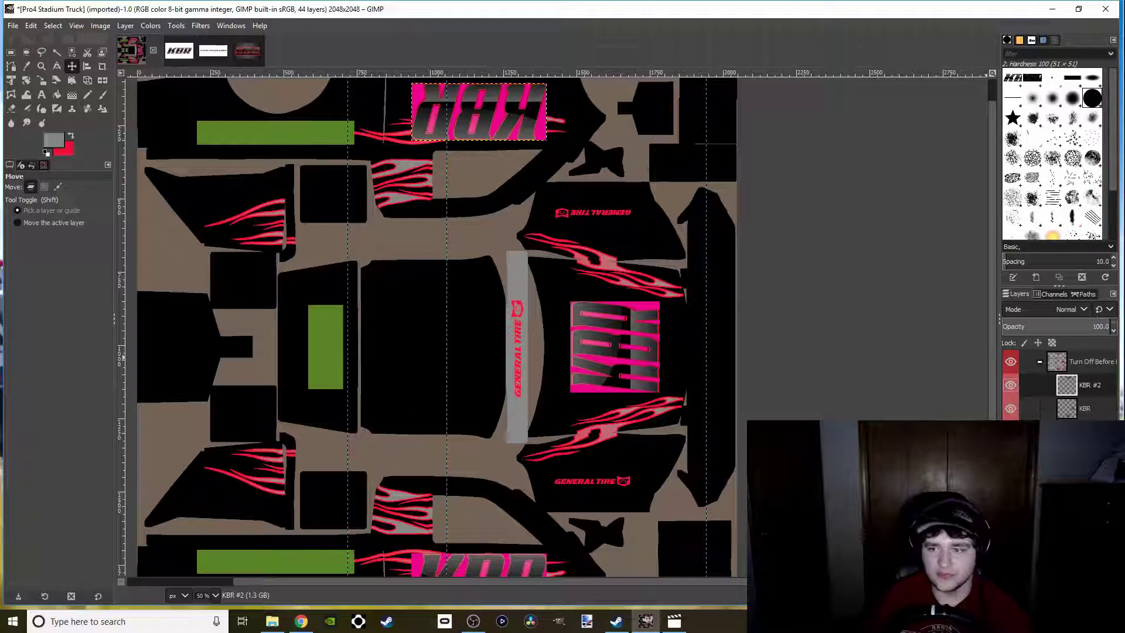
key(ctrl+shift+n)
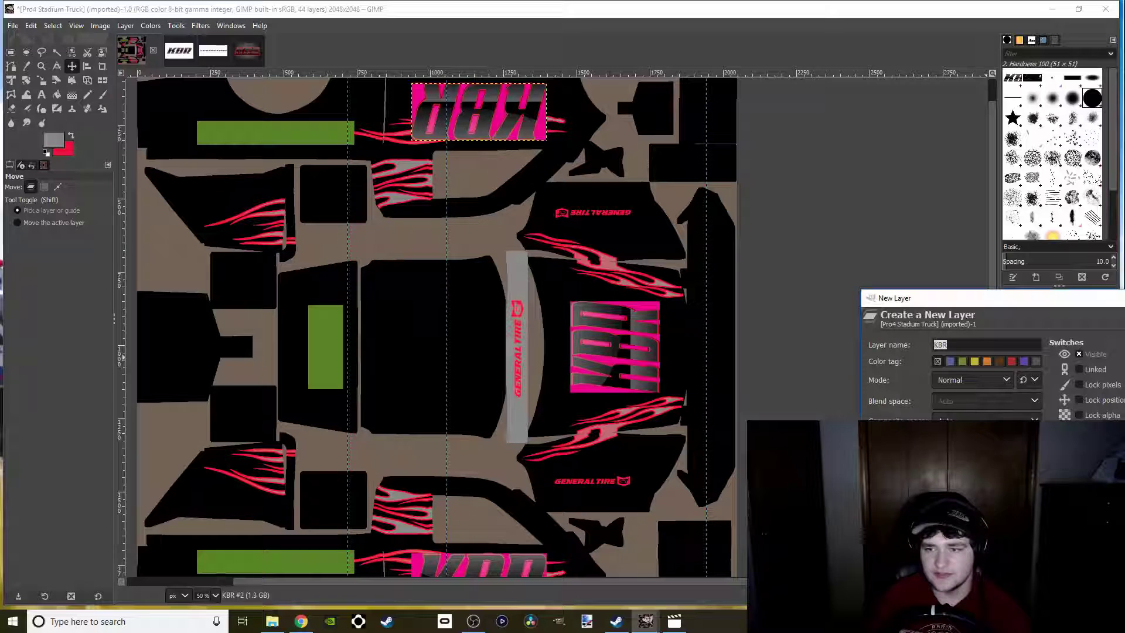
key(Return)
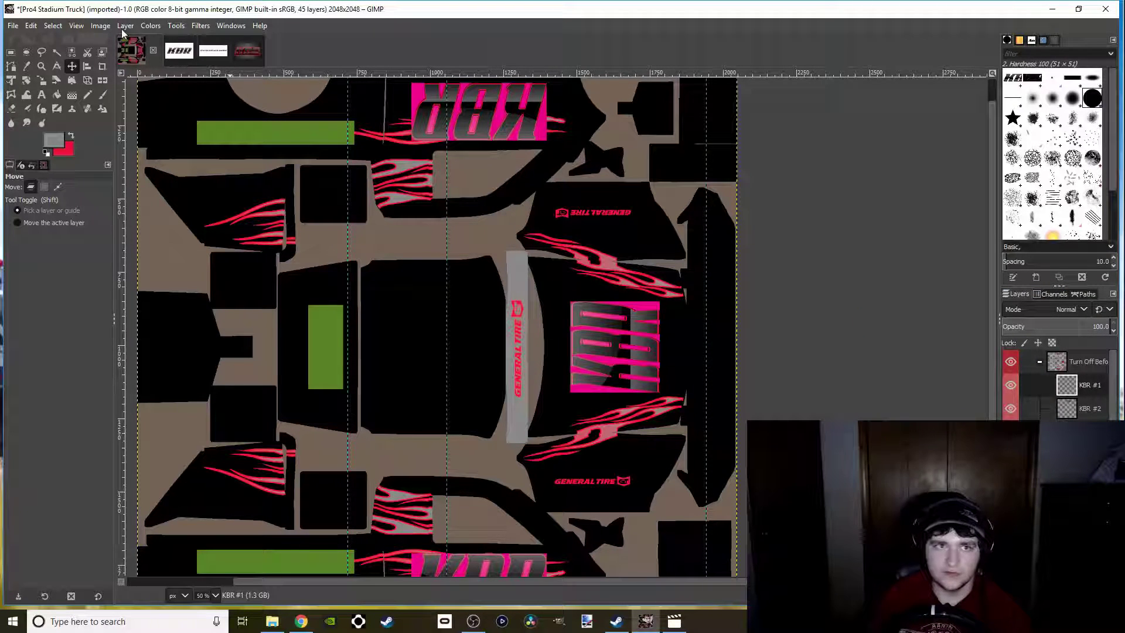
click(124, 27)
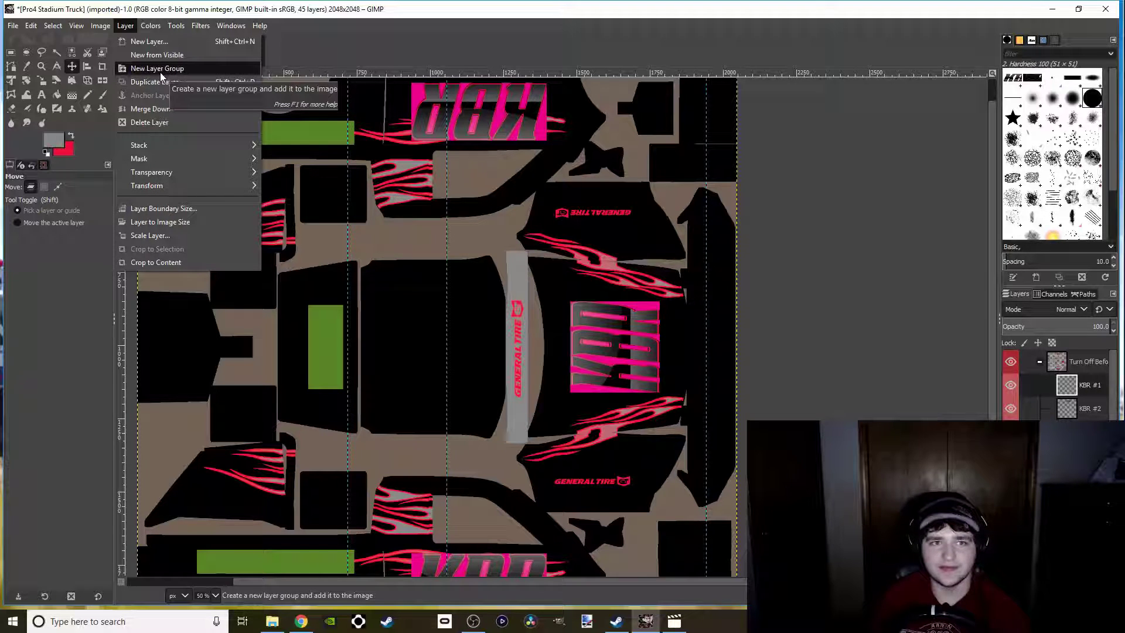
click(149, 122)
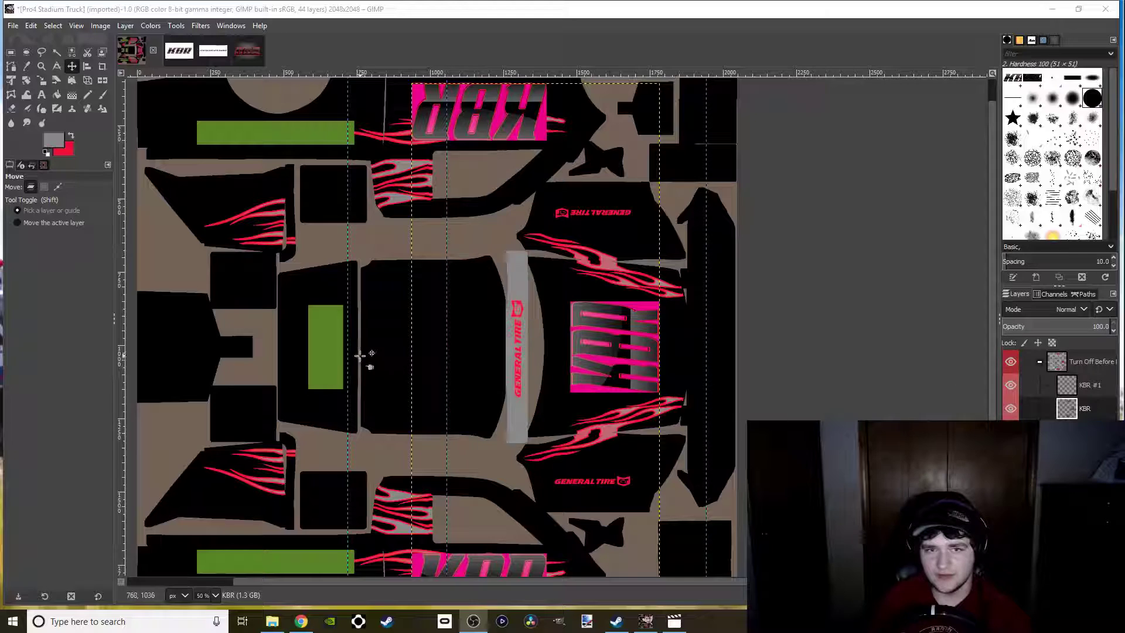
In the KBR logo image, anchor the floating selection and copy the Shine #1 logo layer
scroll(363, 354, down, 2)
scroll(439, 361, up, 1)
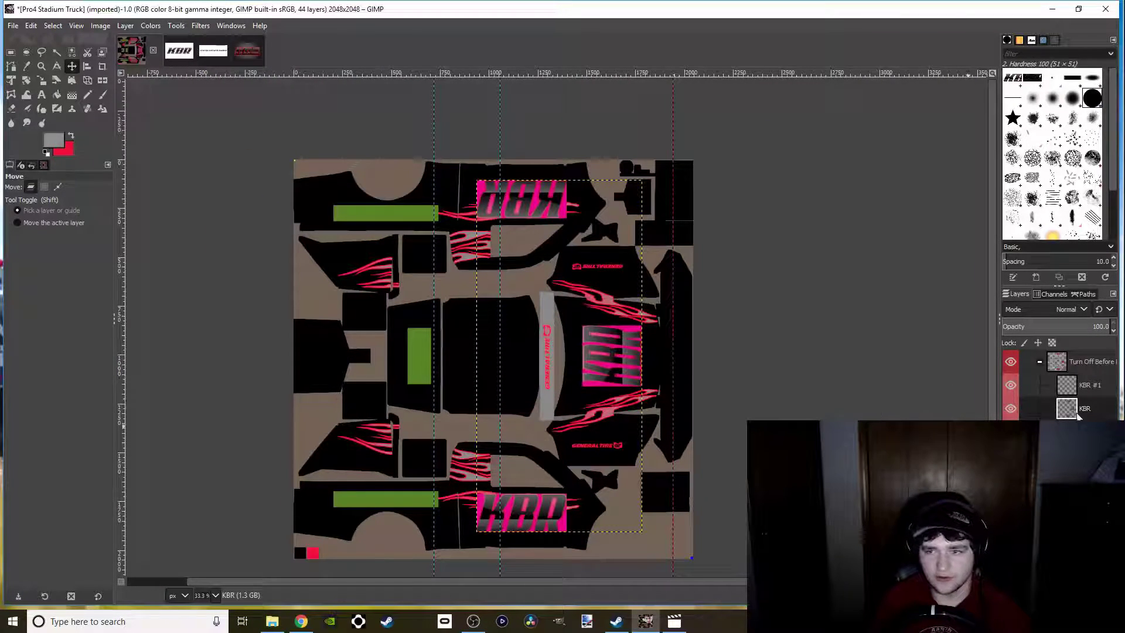
click(1062, 386)
click(193, 57)
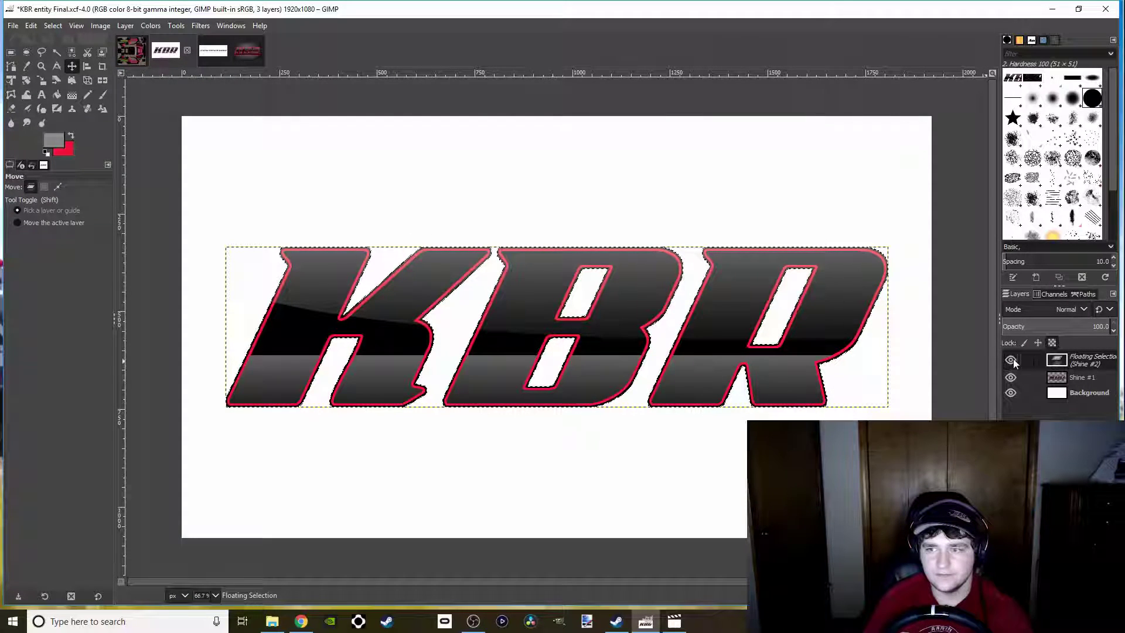
key(ctrl+h)
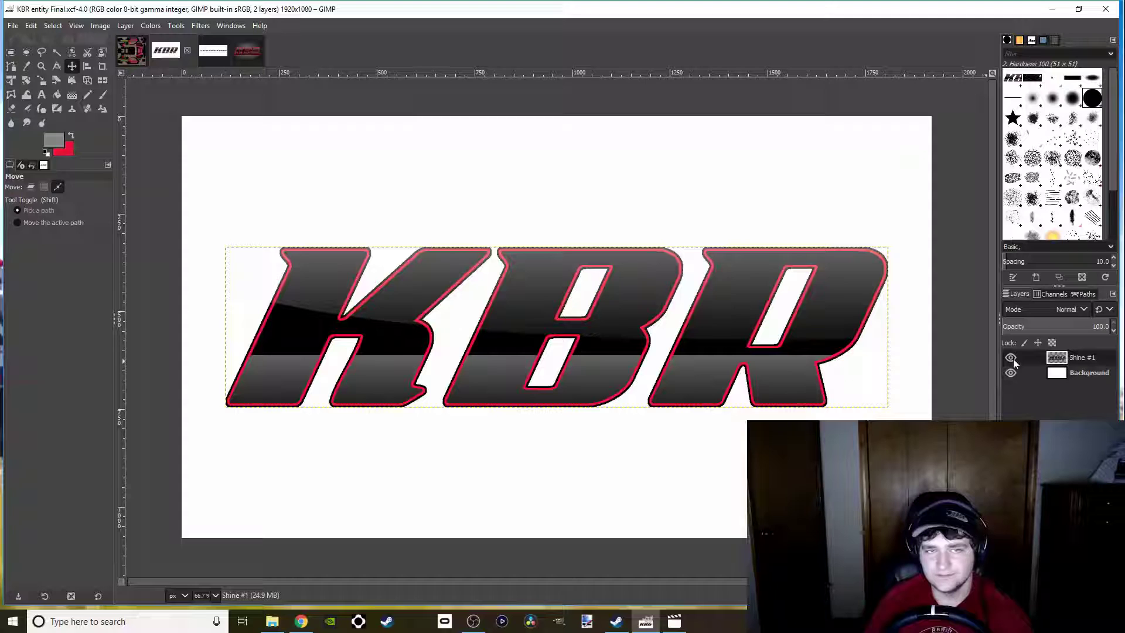
key(ctrl+c)
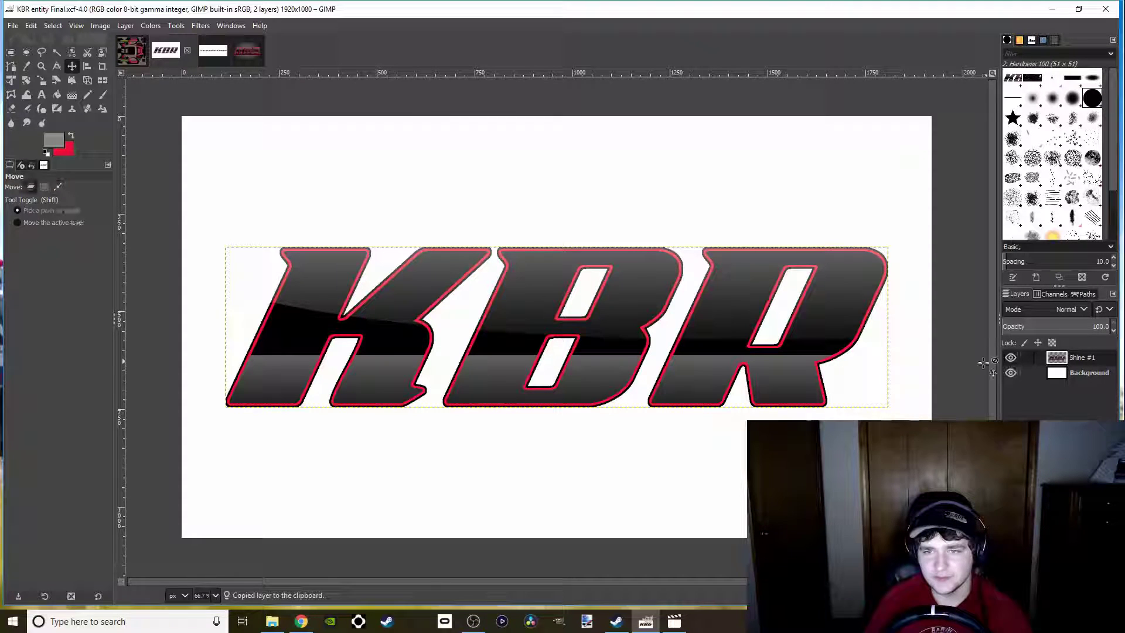
Paste the KBR logo into the truck template's KBR #1 layer and anchor it
click(132, 51)
key(ctrl+v)
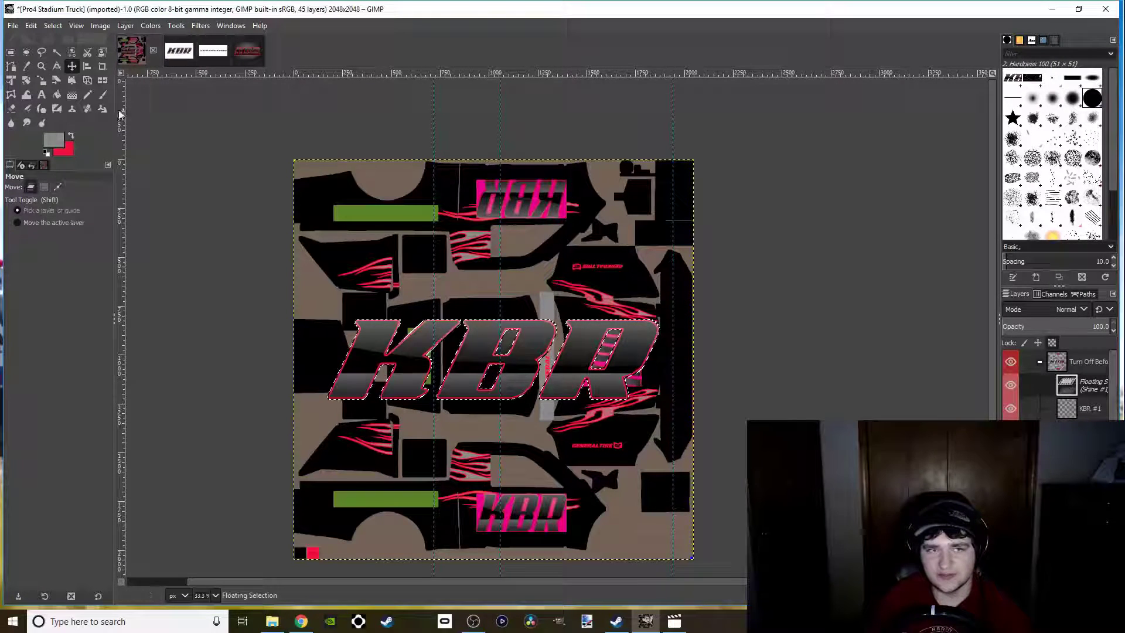
click(1082, 596)
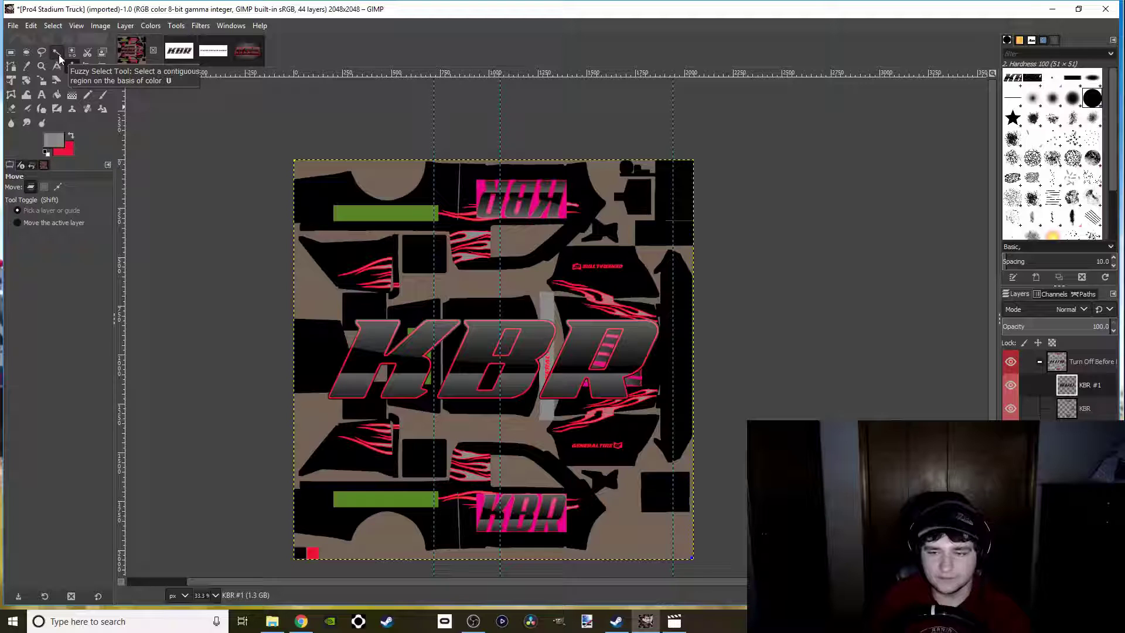
Crop the KBR #1 layer to its content and rotate it 90° clockwise
click(125, 27)
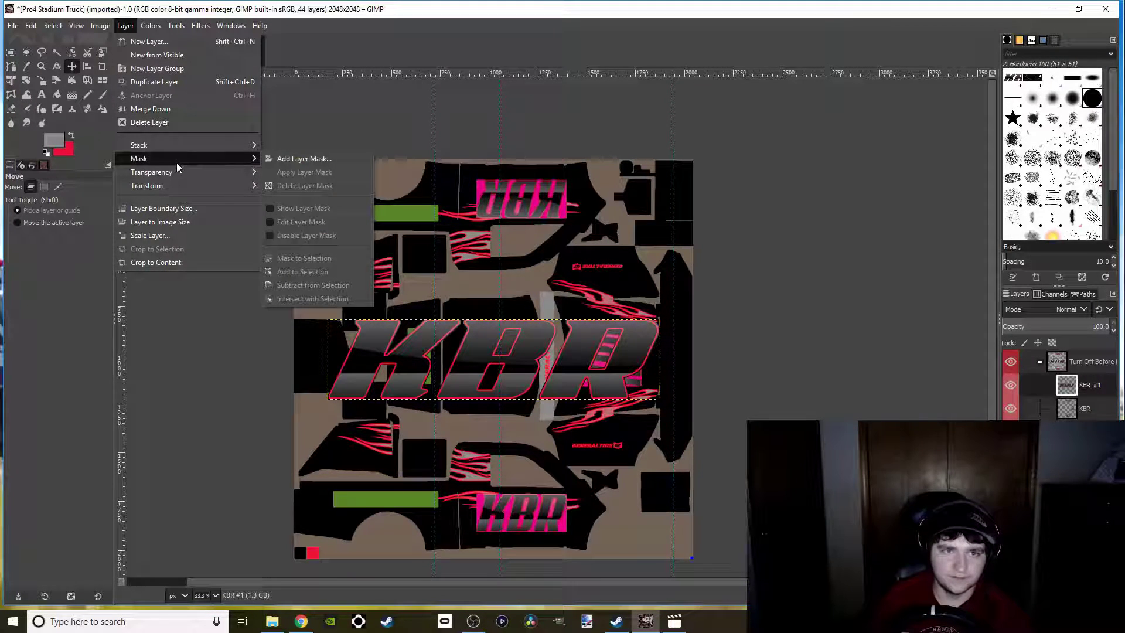
mouse_move(196, 171)
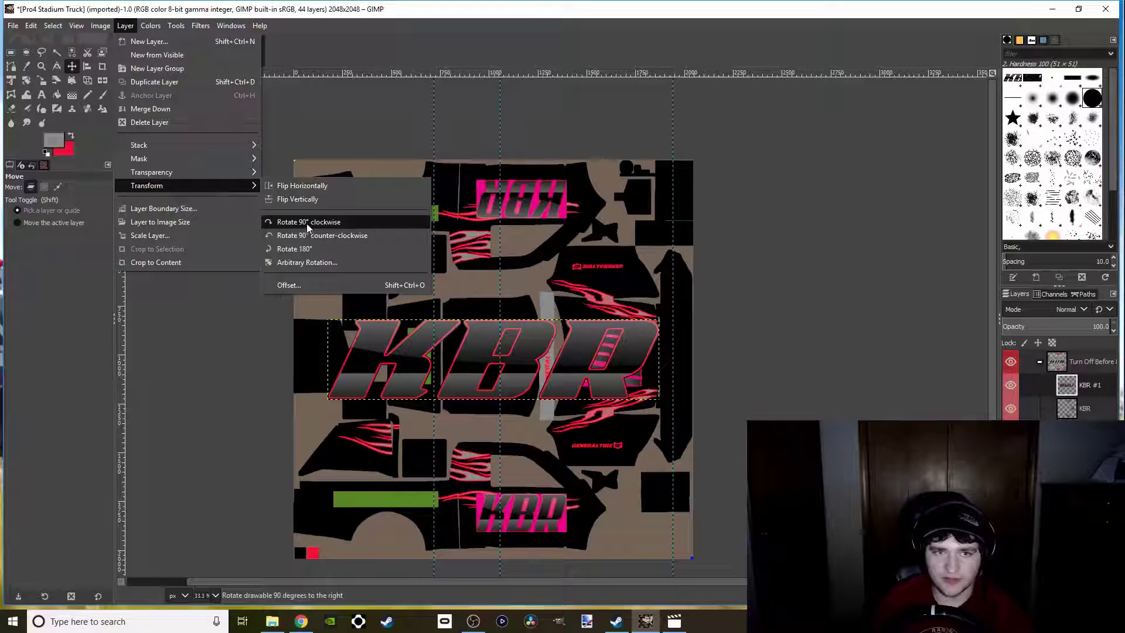
click(309, 223)
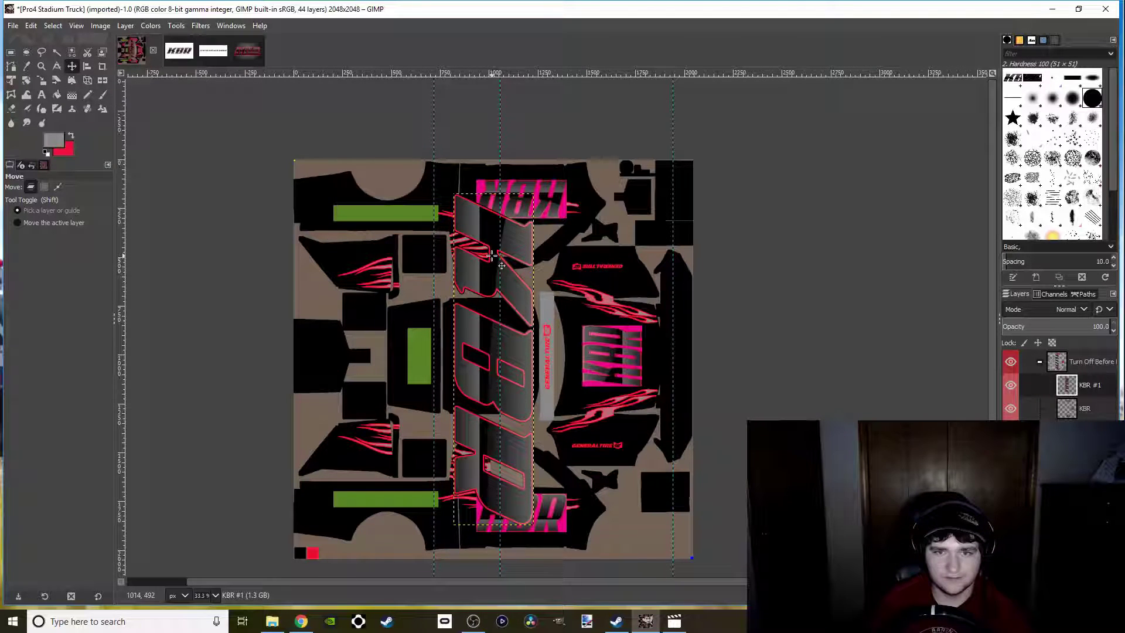
Move the rotated KBR logo so its upper-left corner sits on the corner of the green rectangle on the rear panel
drag(490, 269, 445, 404)
scroll(382, 326, up, 6)
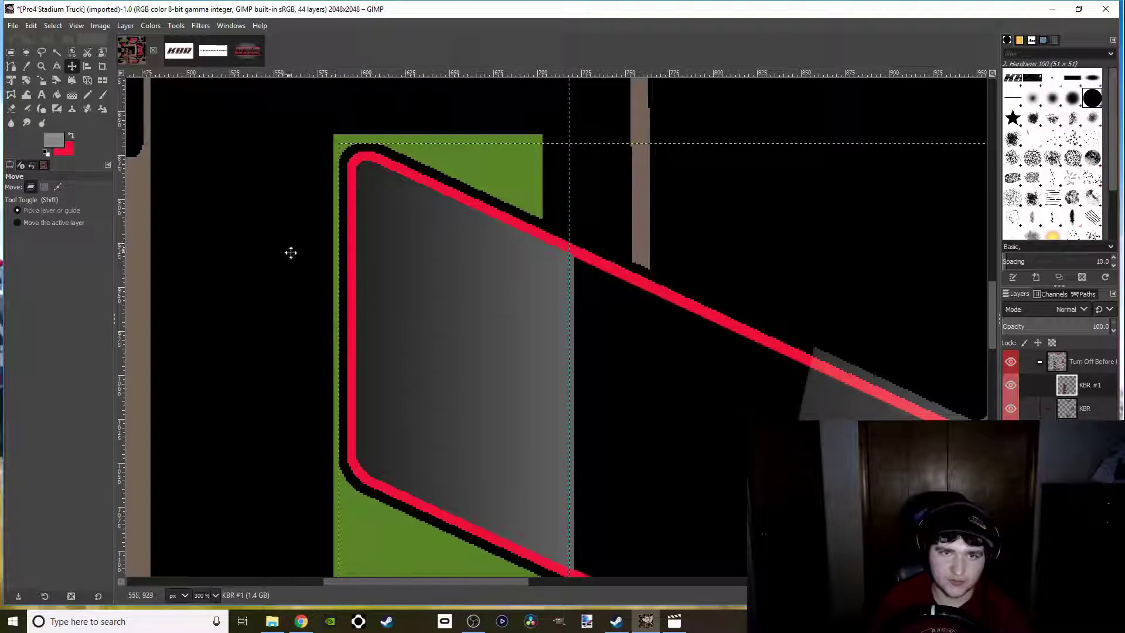
drag(432, 351, 429, 345)
scroll(410, 375, down, 5)
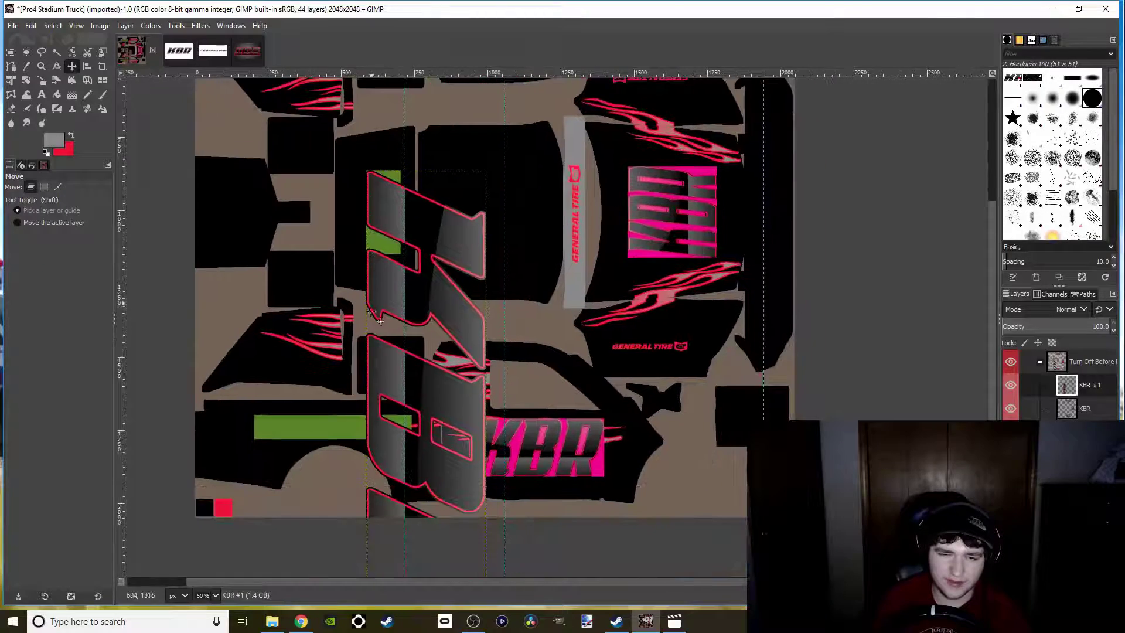
Scale the rotated logo down to about 118 × 287 px, aligning its lower edge with the green rectangle's lower edge
scroll(363, 452, down, 1)
scroll(343, 361, down, 2)
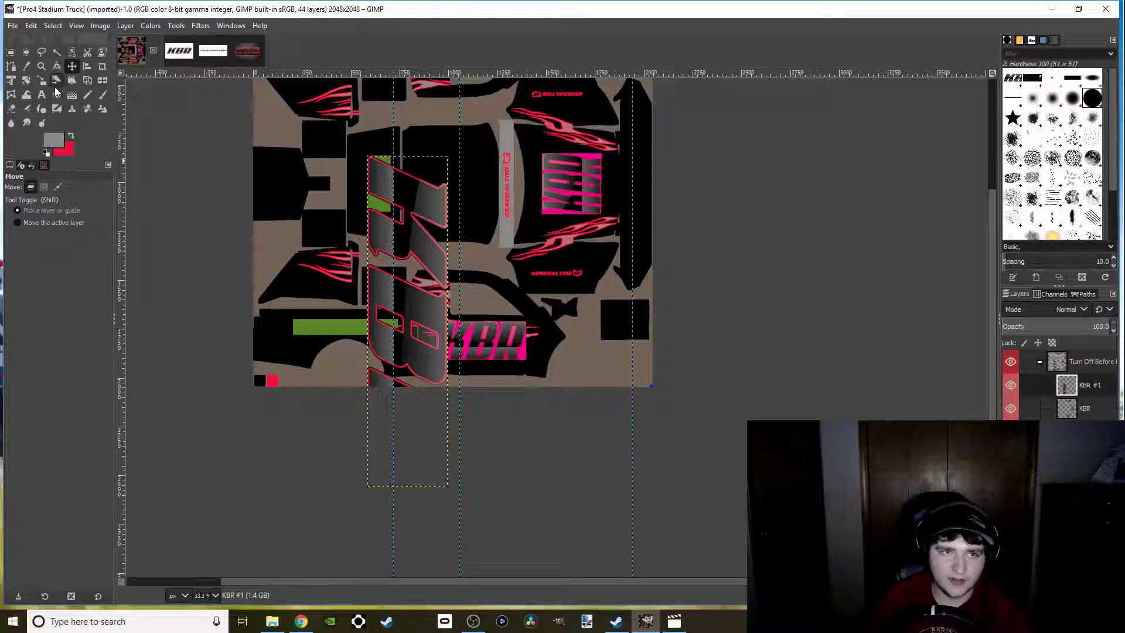
click(41, 80)
click(415, 368)
drag(450, 488, 393, 212)
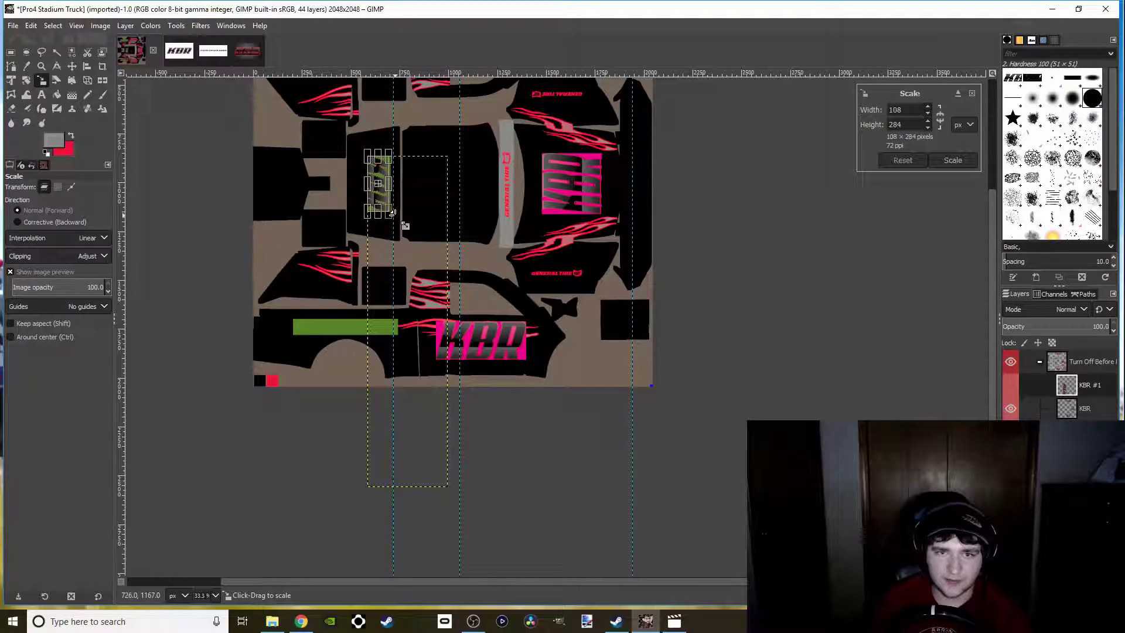
scroll(404, 226, up, 7)
drag(423, 353, 253, 360)
scroll(447, 359, up, 7)
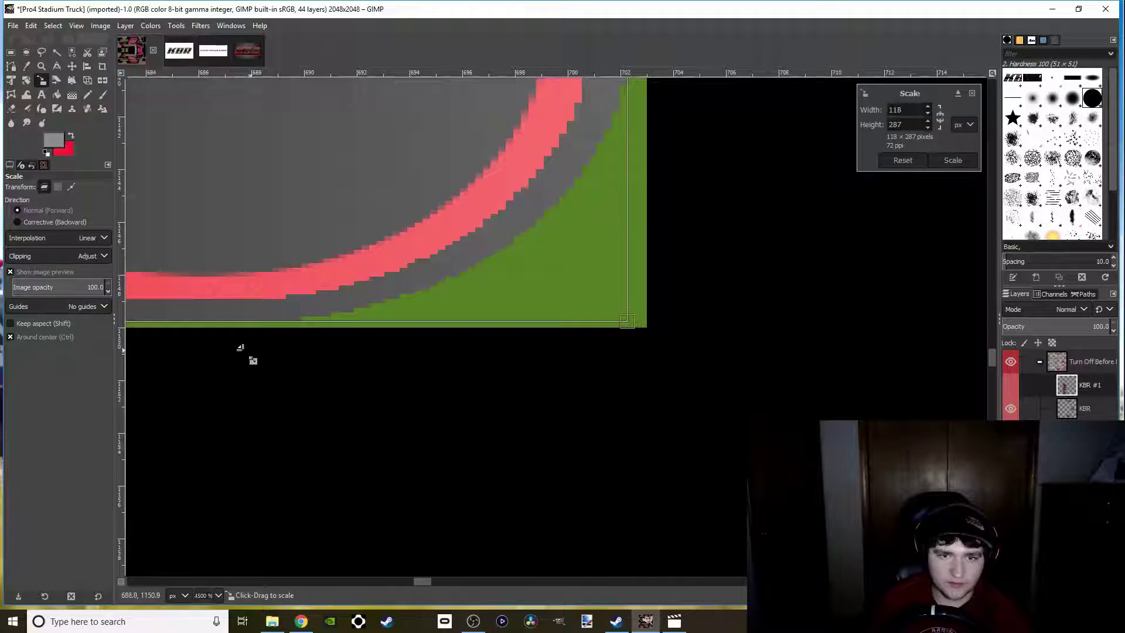
scroll(799, 359, left, 6)
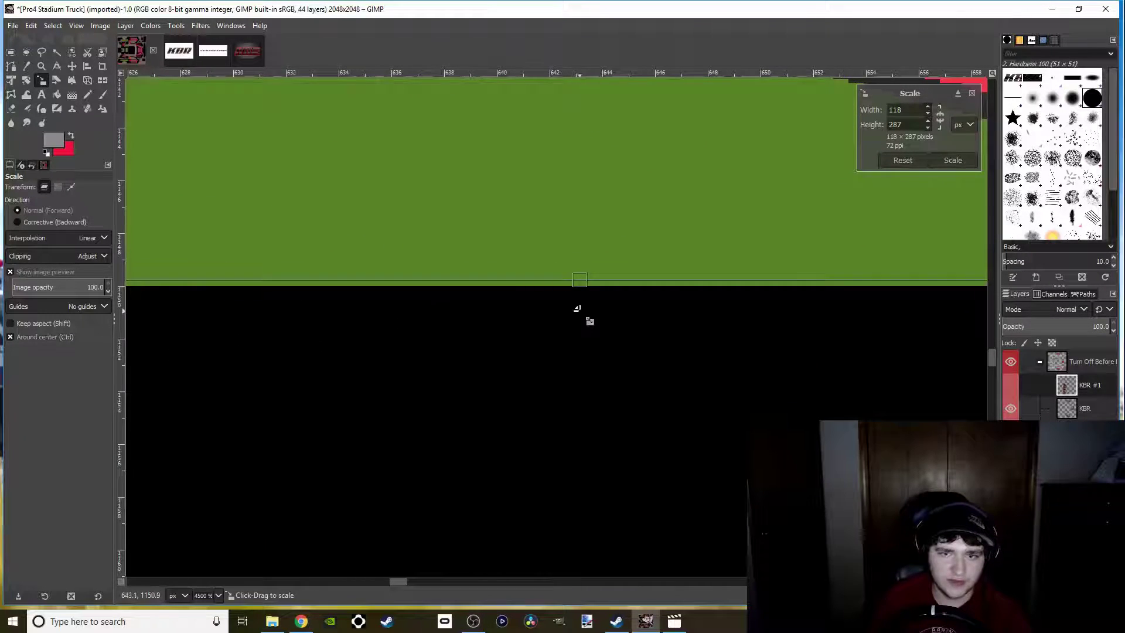
scroll(577, 308, up, 6)
scroll(545, 291, up, 4)
drag(542, 312, 542, 350)
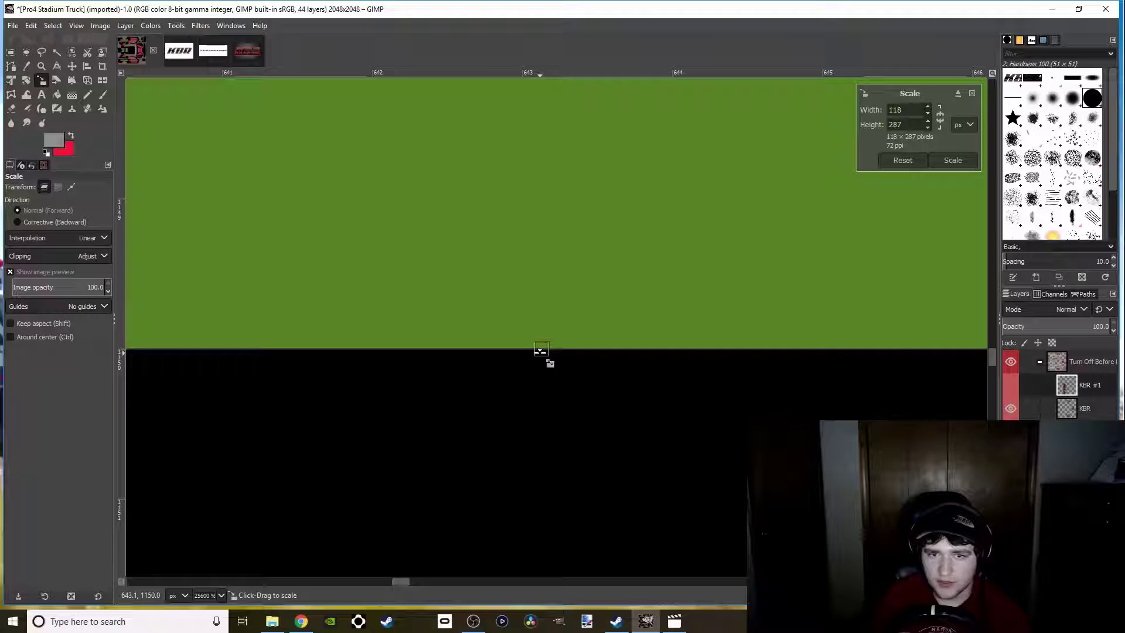
Widen the logo to 119 px so it reaches the green rectangle's right edge, and apply the scaling
scroll(543, 369, down, 10)
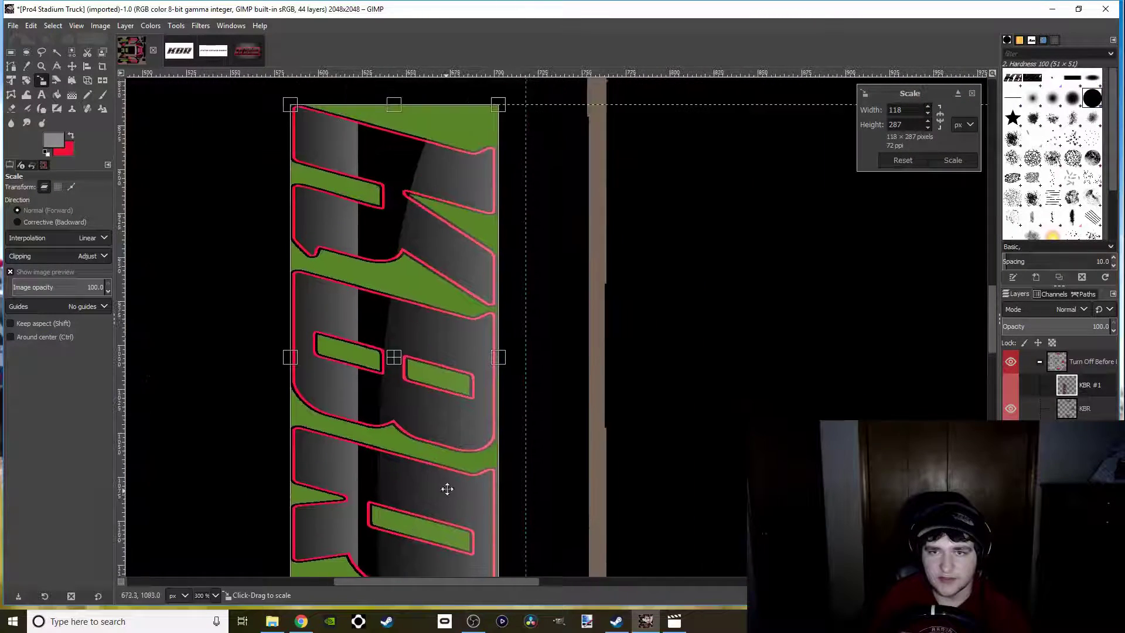
scroll(498, 363, up, 10)
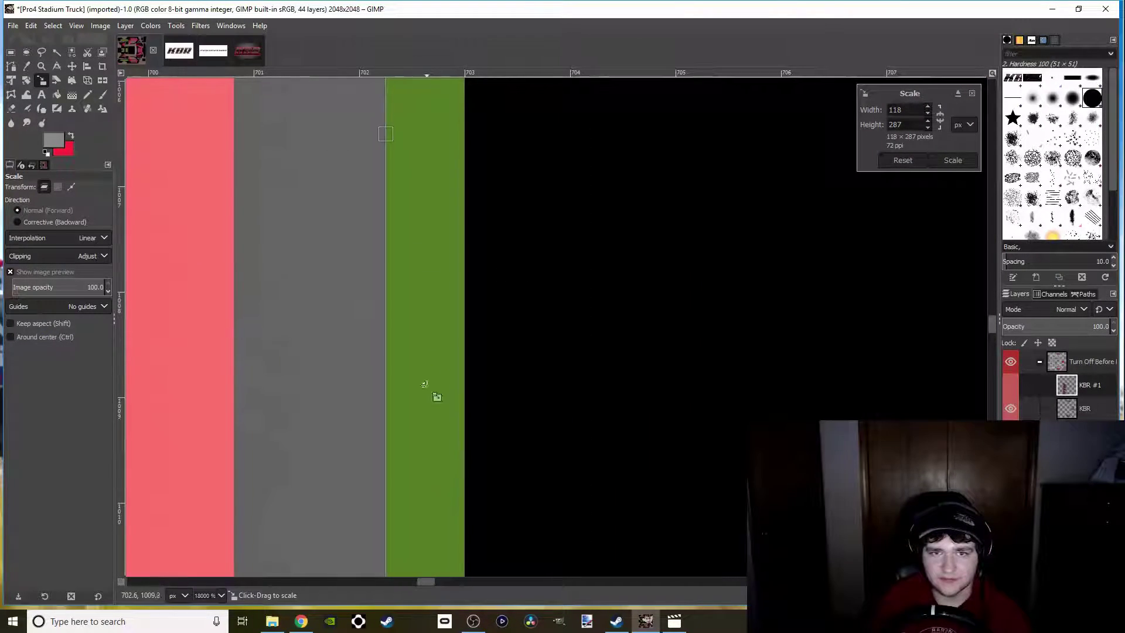
scroll(382, 393, up, 1)
drag(378, 389, 484, 380)
scroll(419, 417, down, 12)
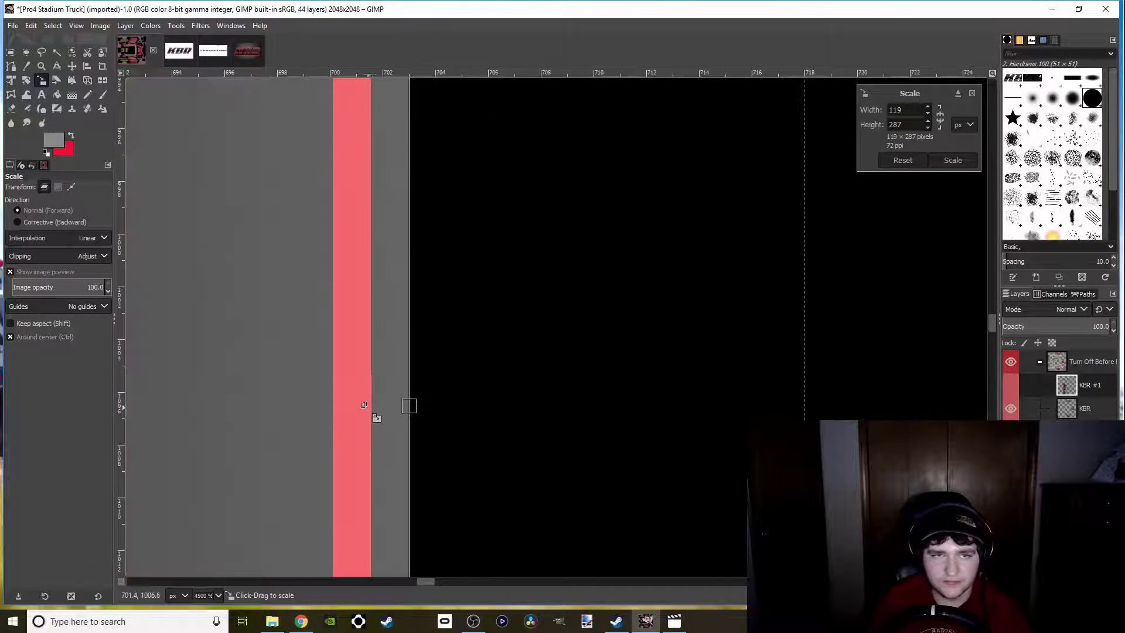
scroll(313, 356, left, 3)
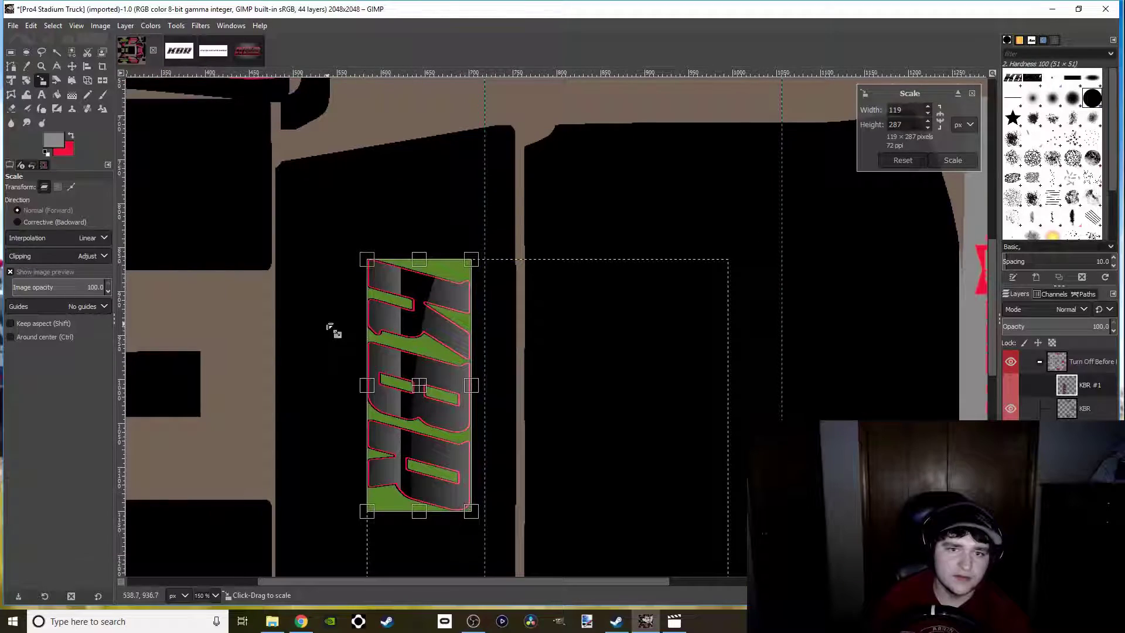
key(Return)
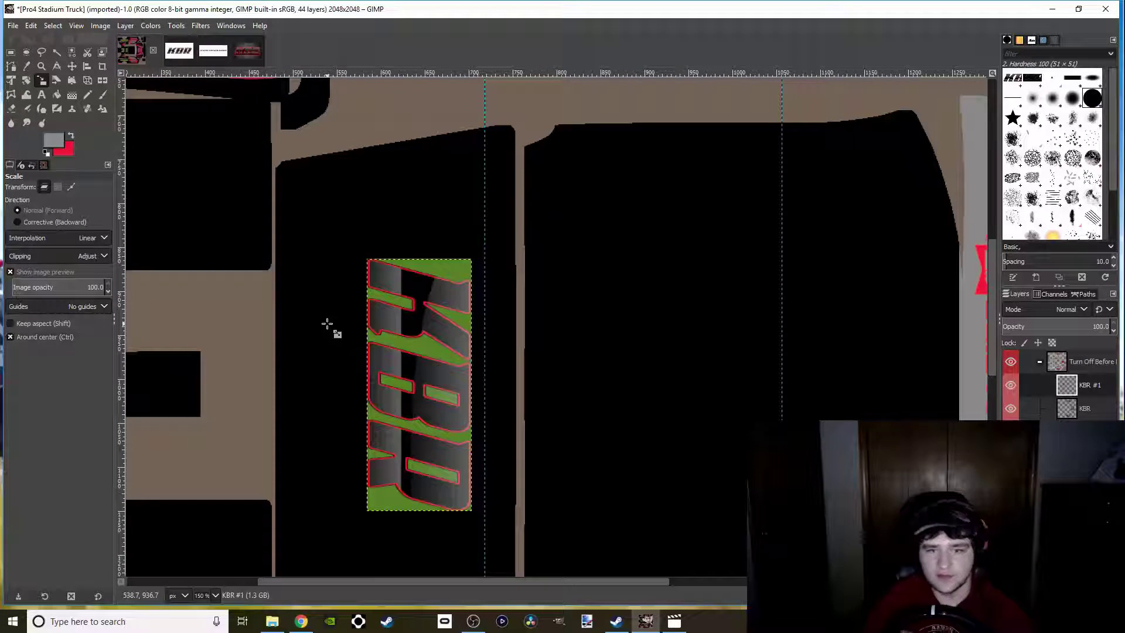
Copy the Shine #1 layer holding the racing team name from its separate text image
scroll(327, 324, down, 3)
scroll(431, 311, down, 2)
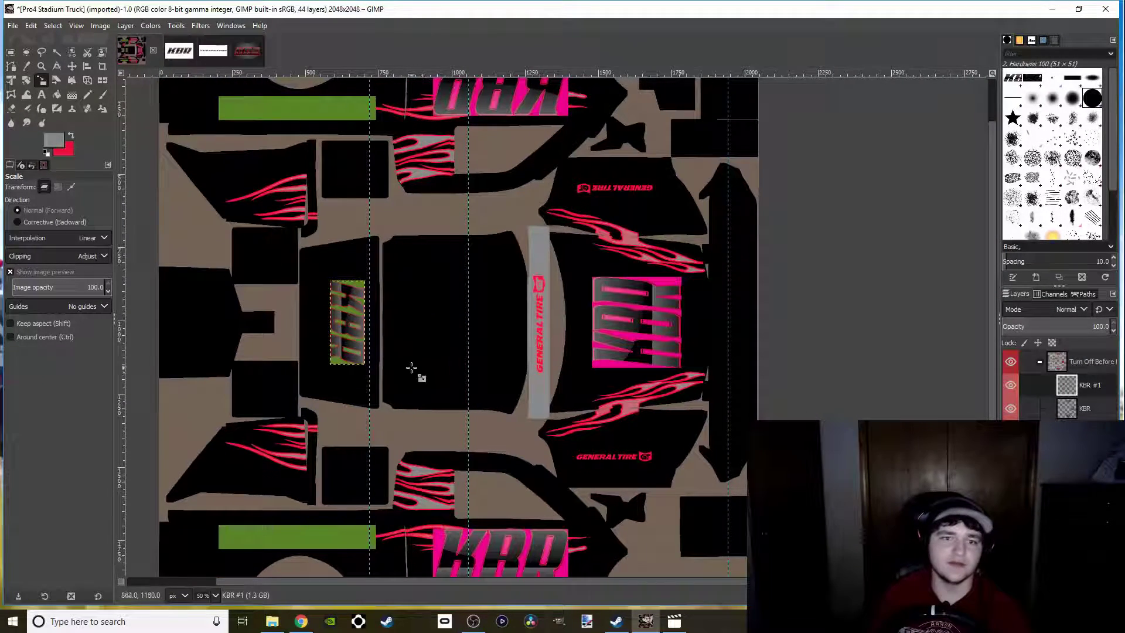
scroll(433, 302, left, 2)
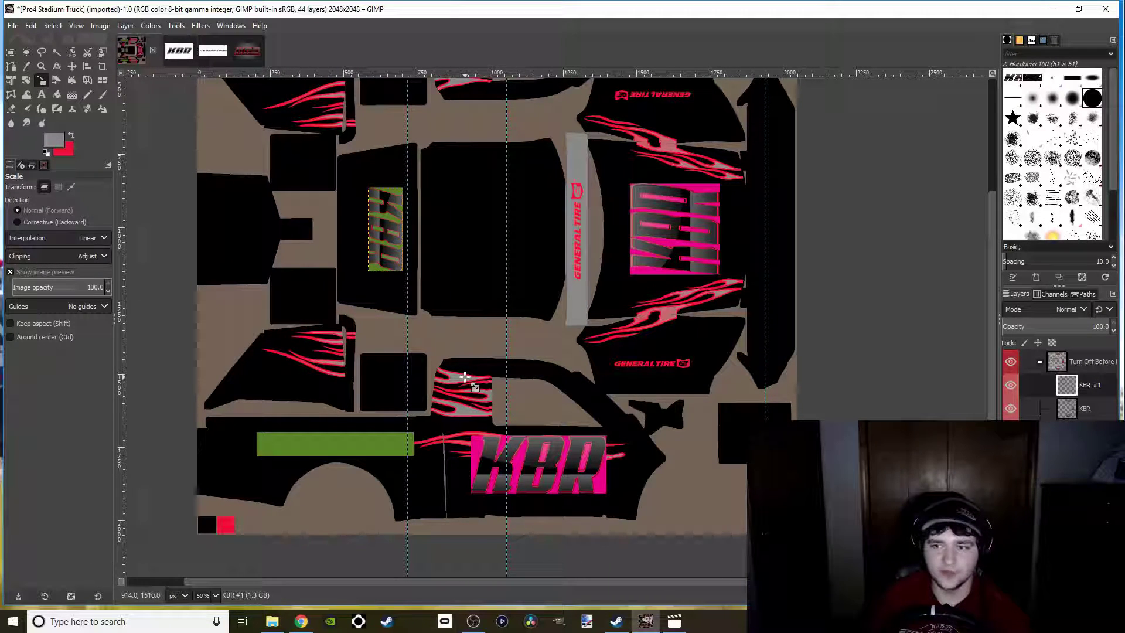
click(208, 53)
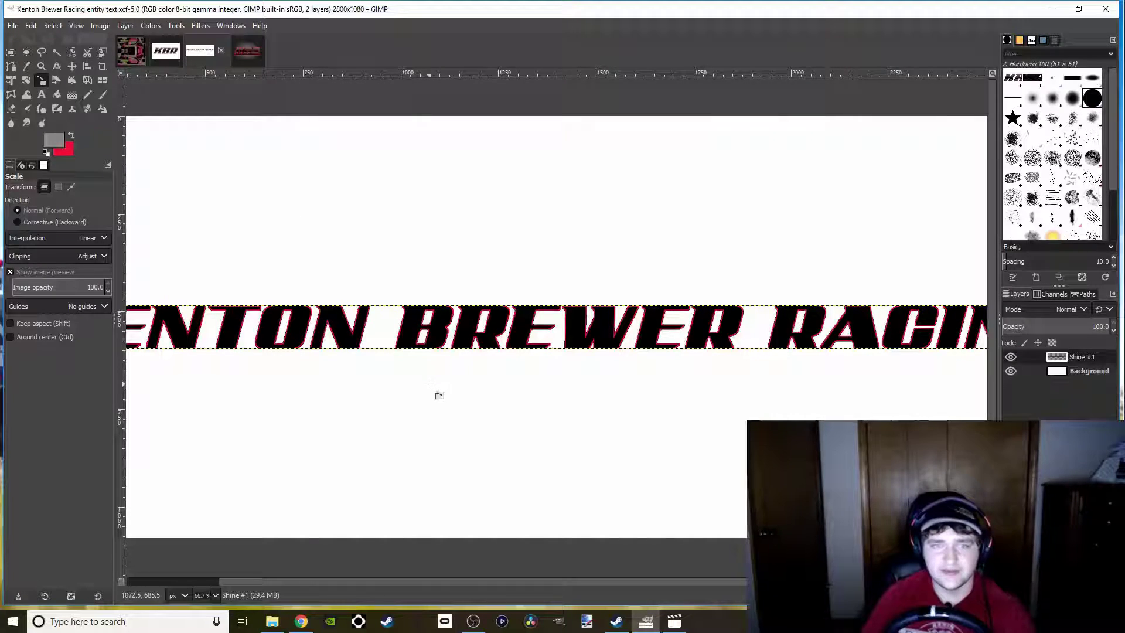
key(minus)
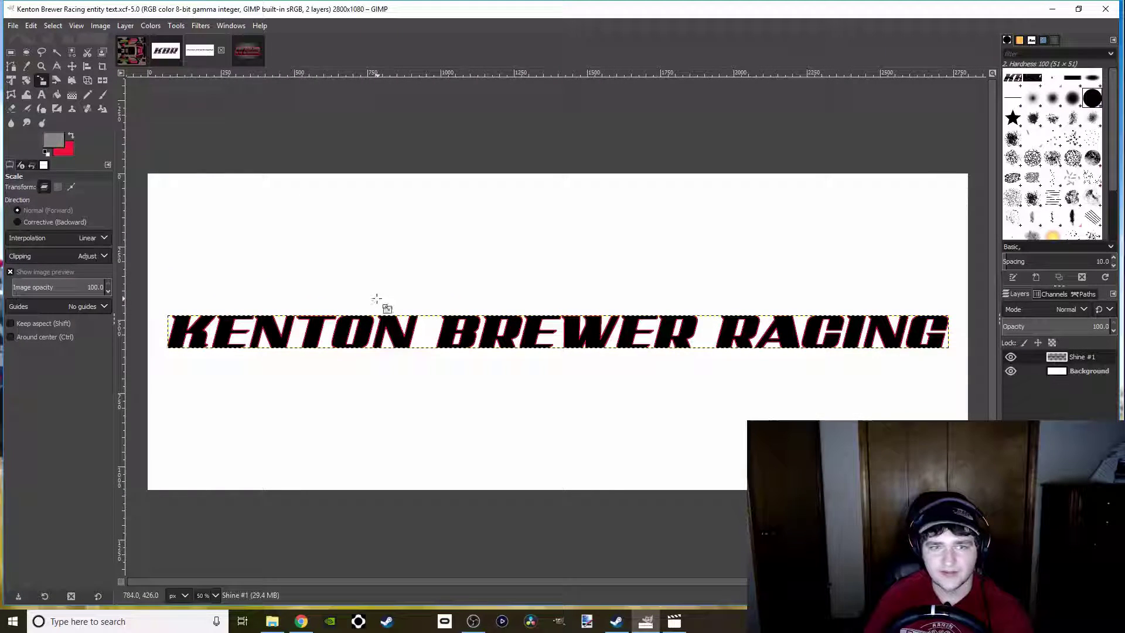
key(ctrl+c)
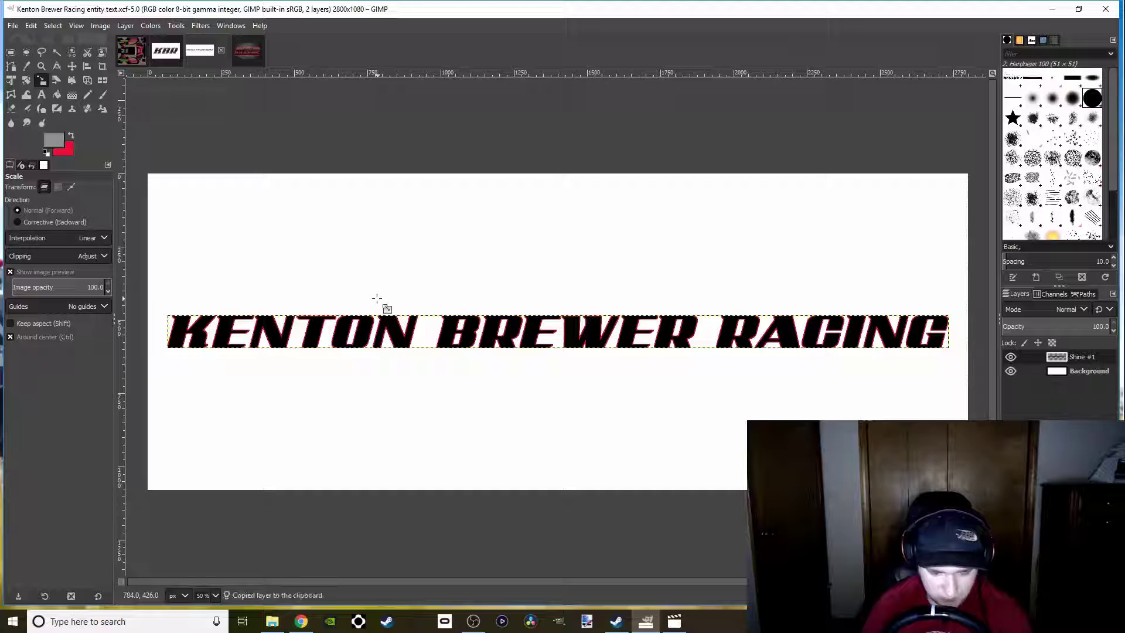
Create a new layer above the KBR #1 logo layer in the truck template
click(133, 53)
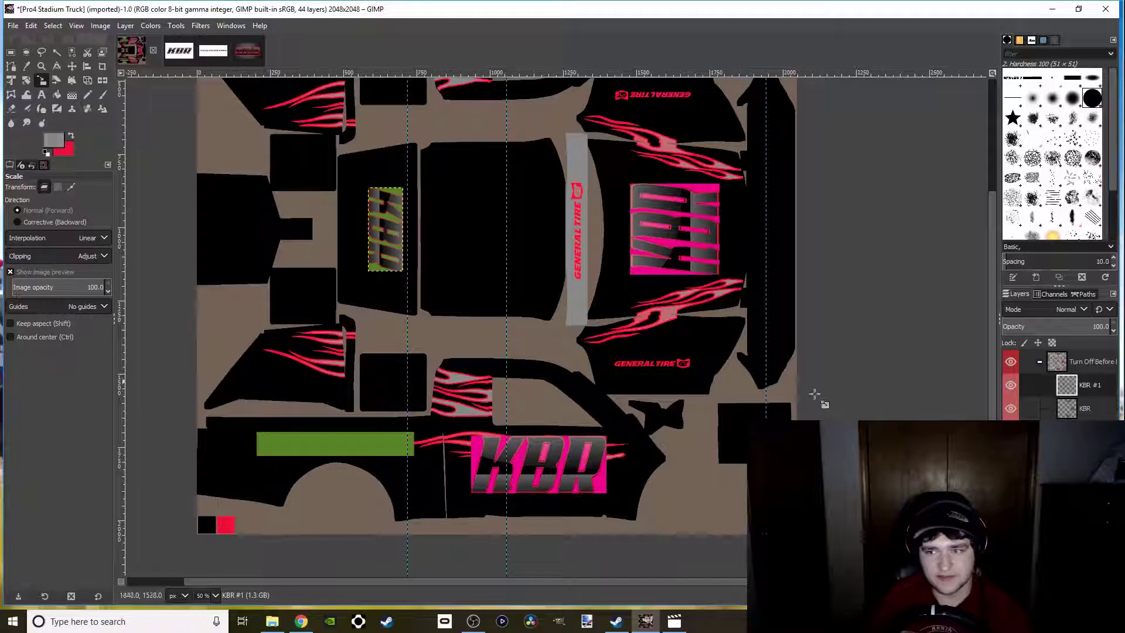
right_click(1038, 384)
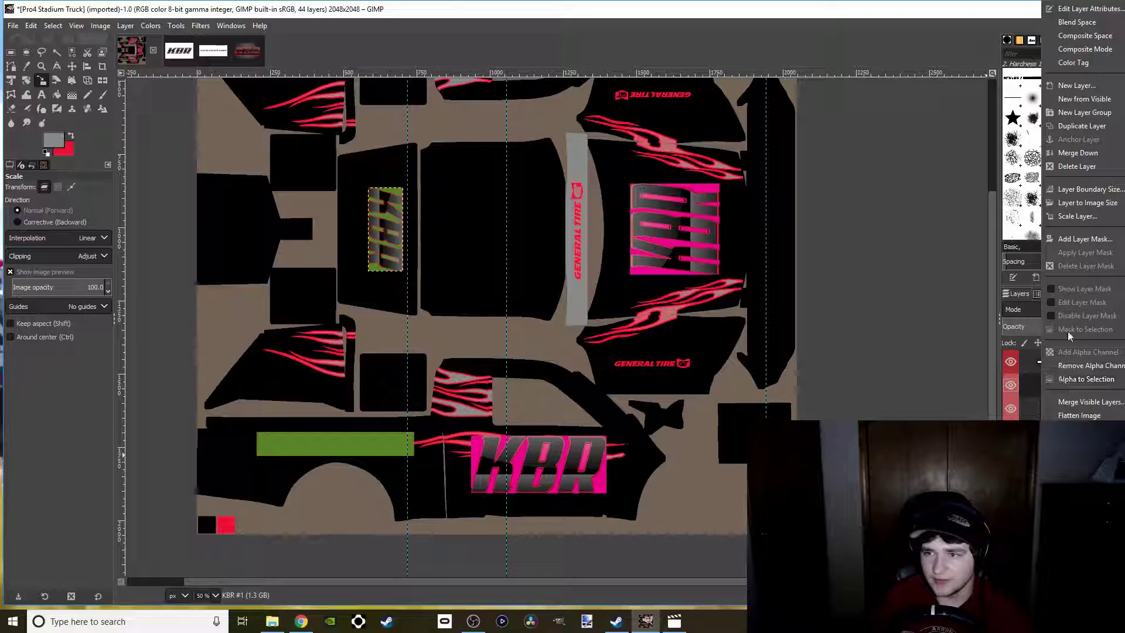
click(1078, 98)
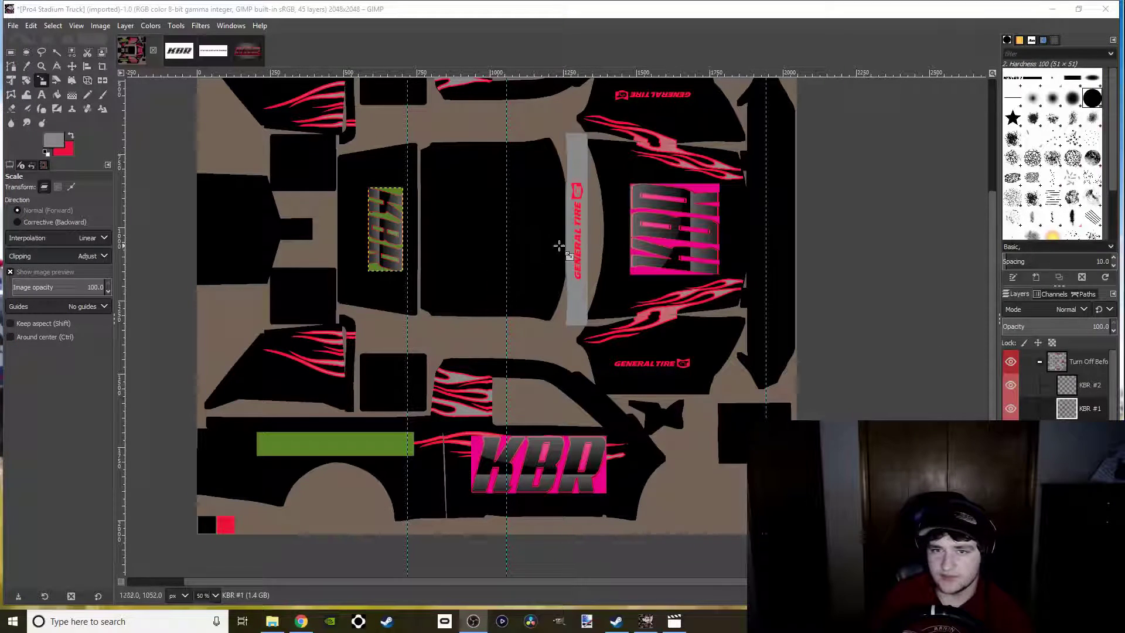
key(space)
drag(429, 224, 439, 272)
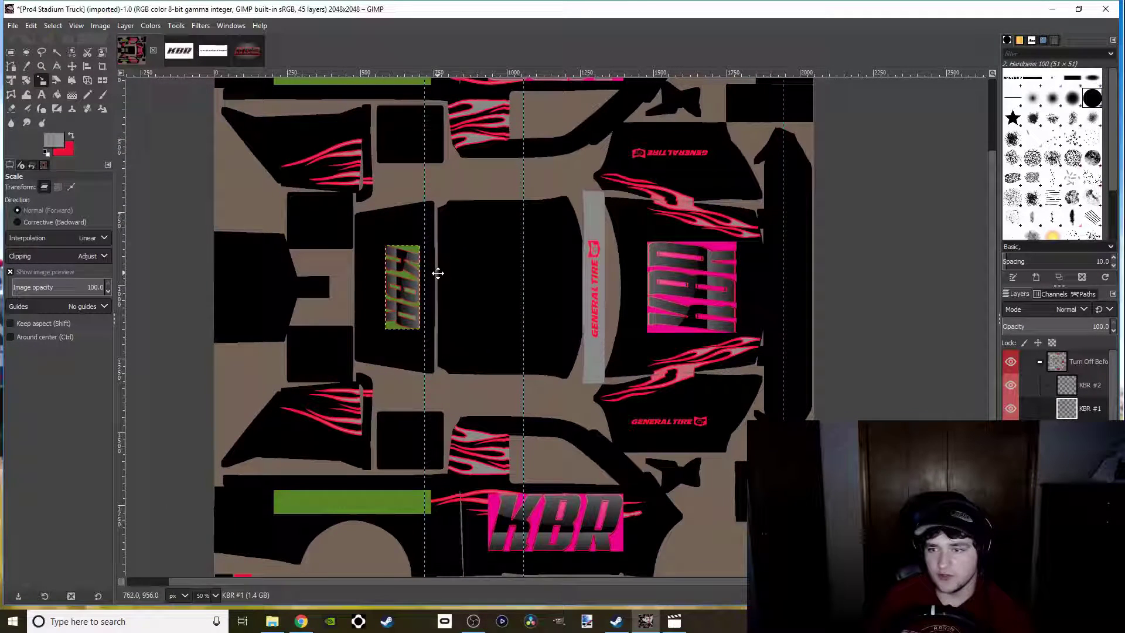
Merge the rear panel's KBR #1 layer down into the KBR layer
click(1047, 385)
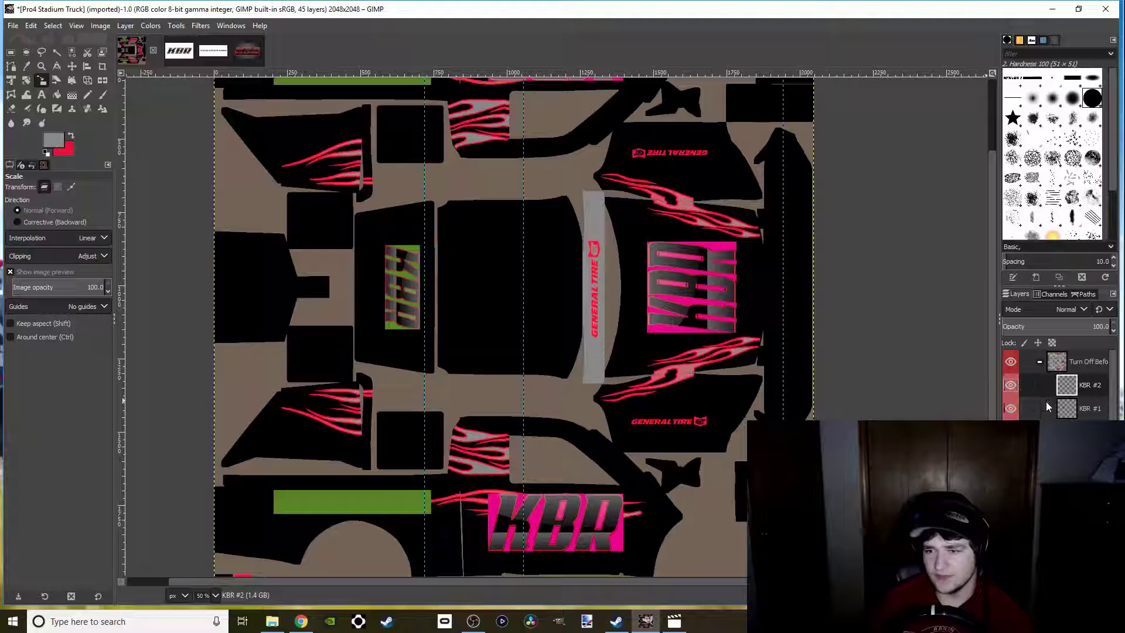
right_click(1043, 405)
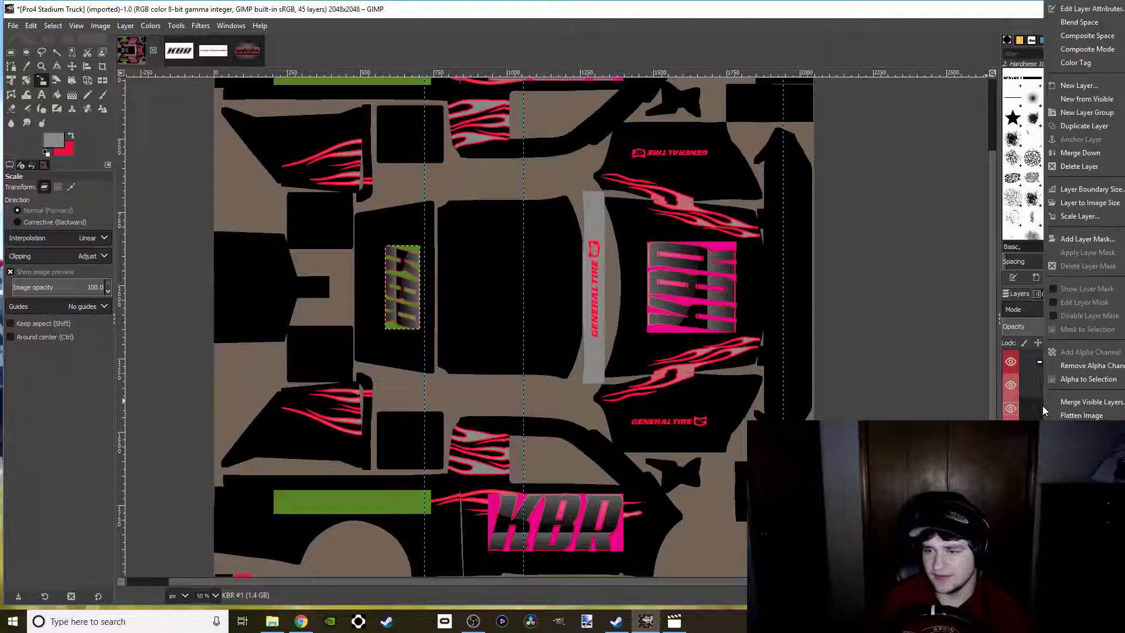
click(1081, 153)
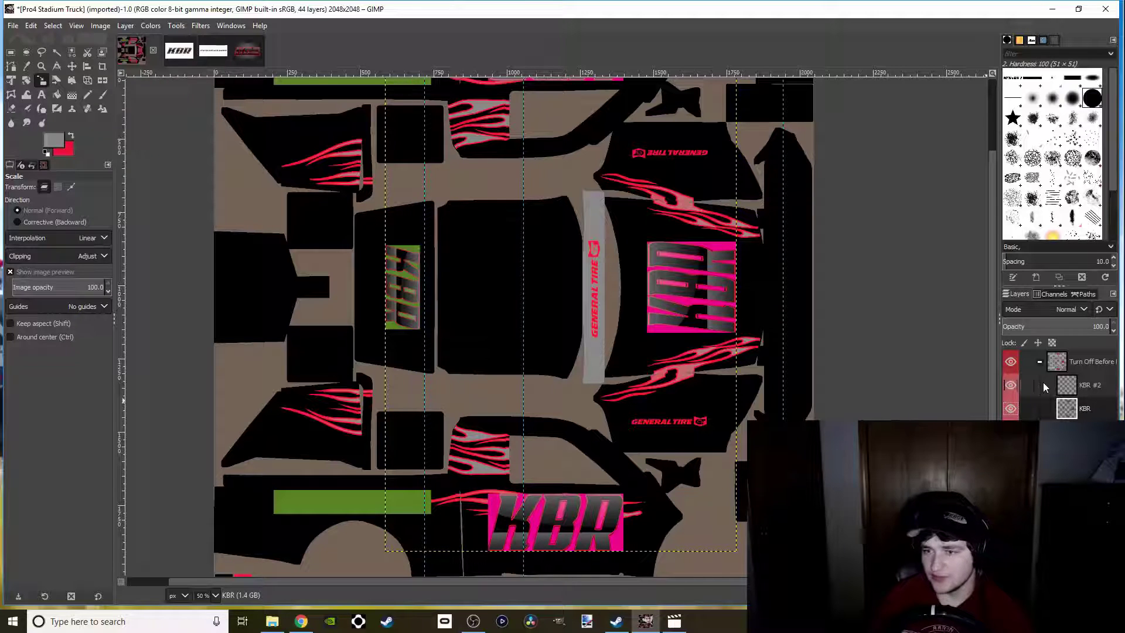
Paste the racing team name into the empty KBR #2 layer, shift it onto the template and anchor it
click(1043, 382)
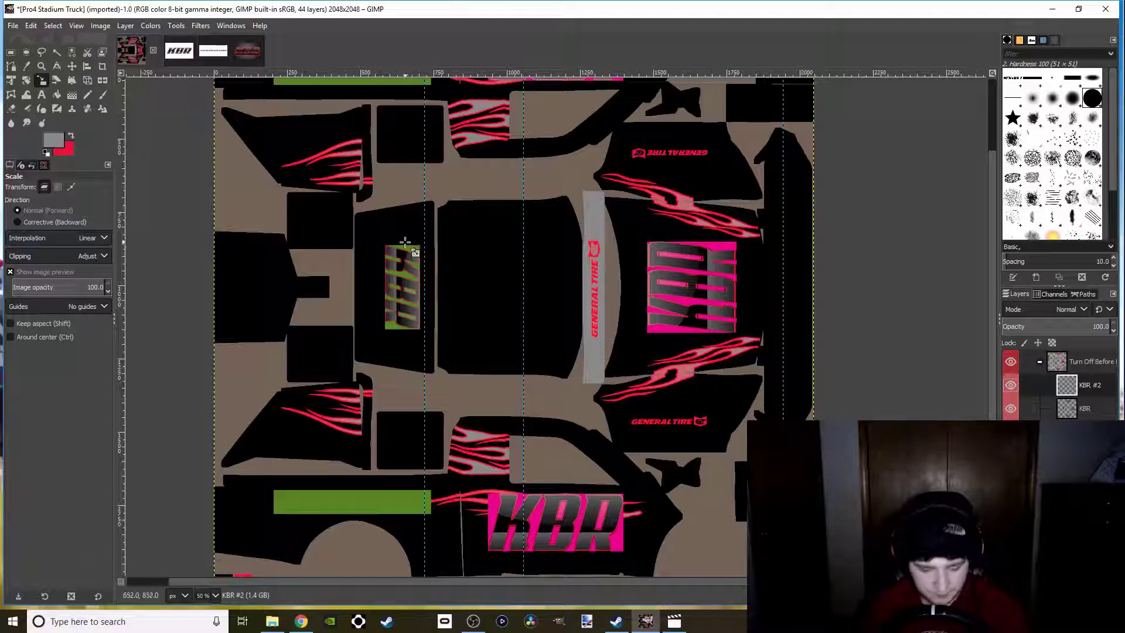
key(ctrl+v)
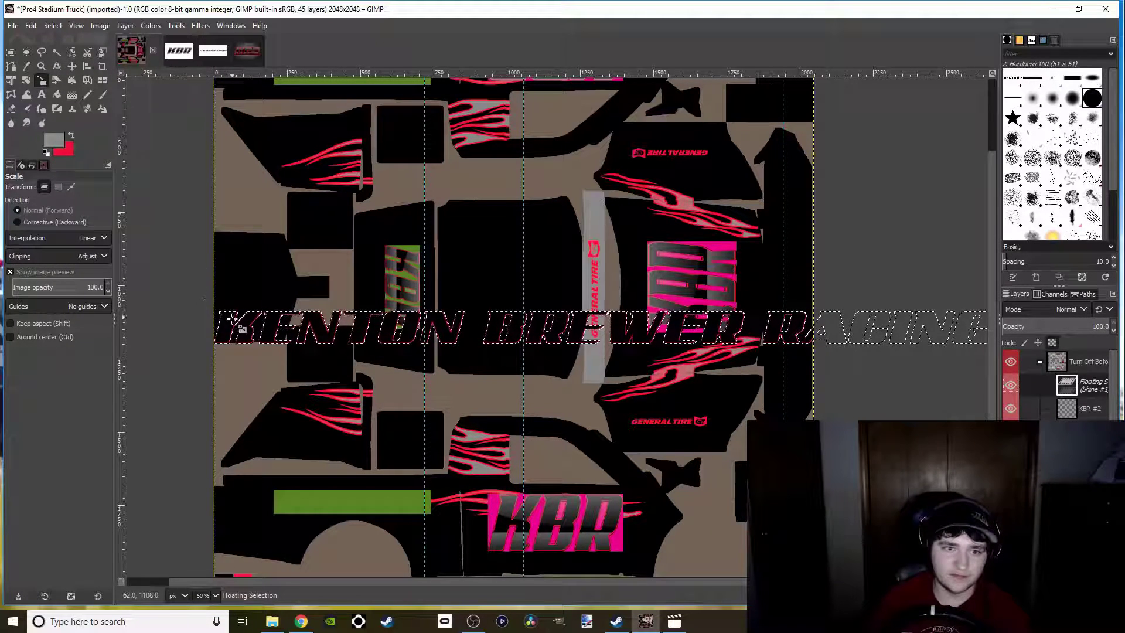
drag(238, 331, 301, 374)
key(m)
click(125, 26)
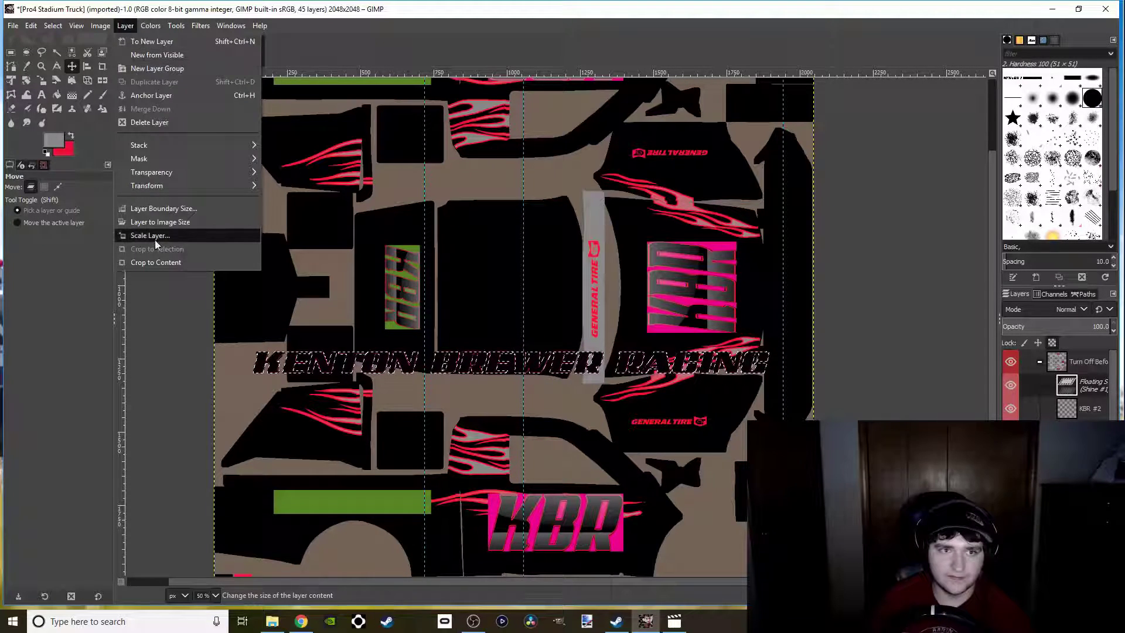
click(155, 261)
key(ctrl+h)
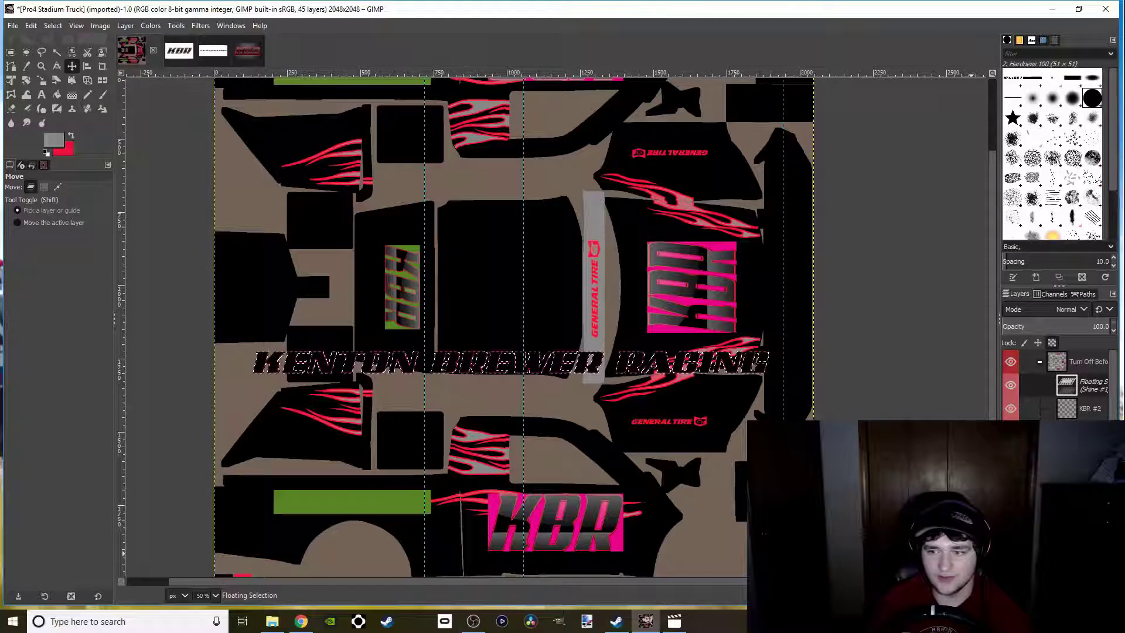
Crop the KBR #2 layer to its content and move the team name to the lower side panel's green rectangle, aligning their lower-left corners
click(125, 26)
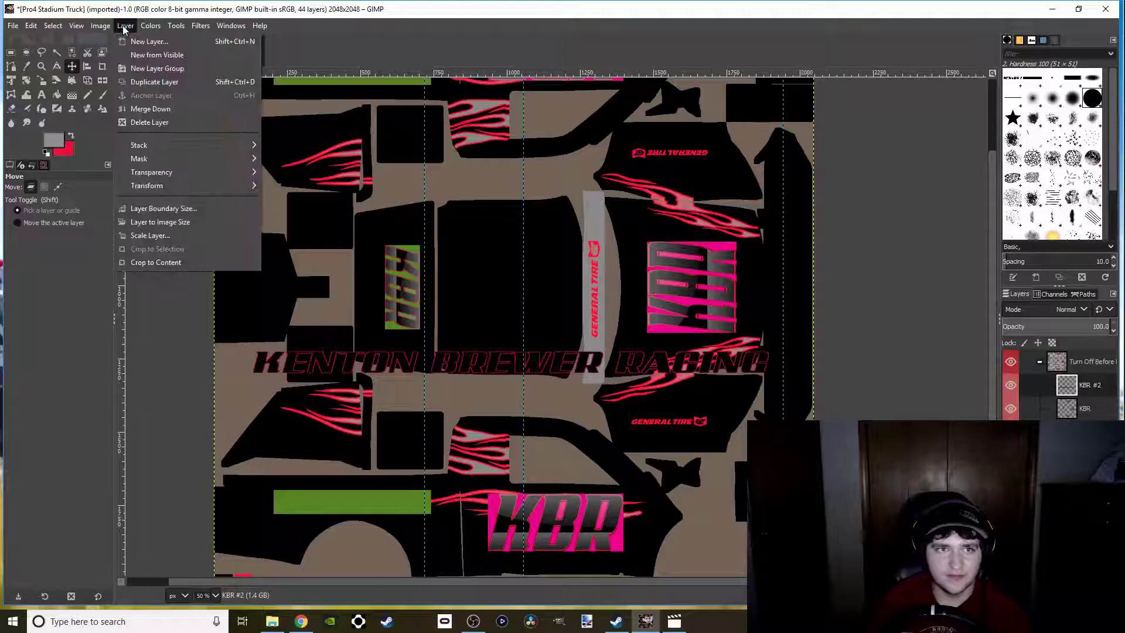
click(156, 262)
drag(309, 365, 310, 504)
scroll(271, 490, up, 4)
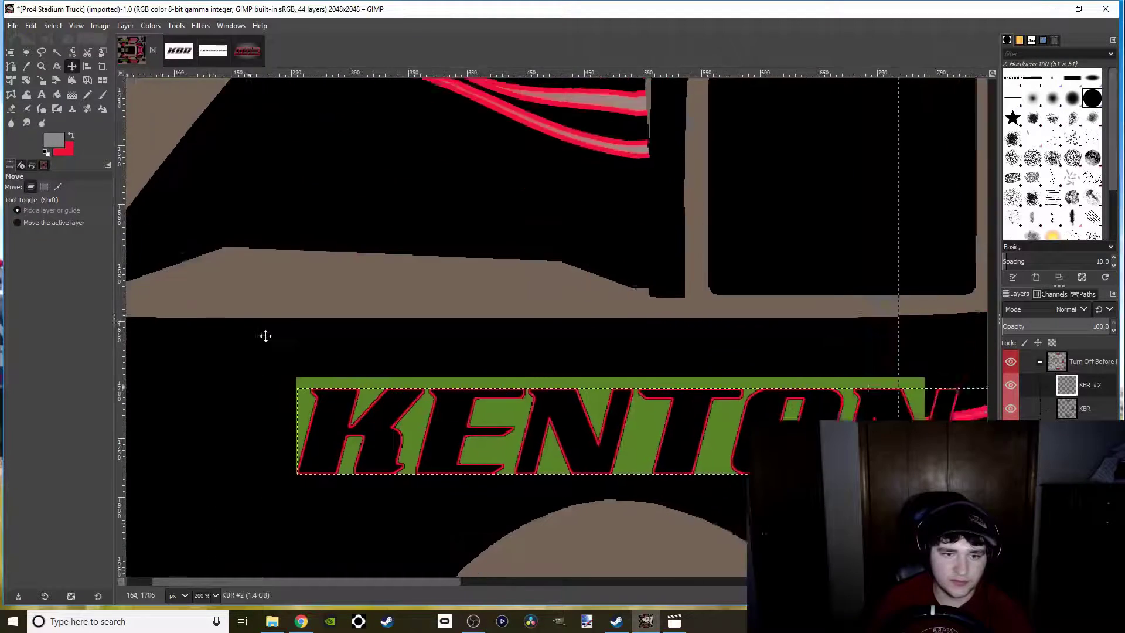
scroll(257, 365, up, 4)
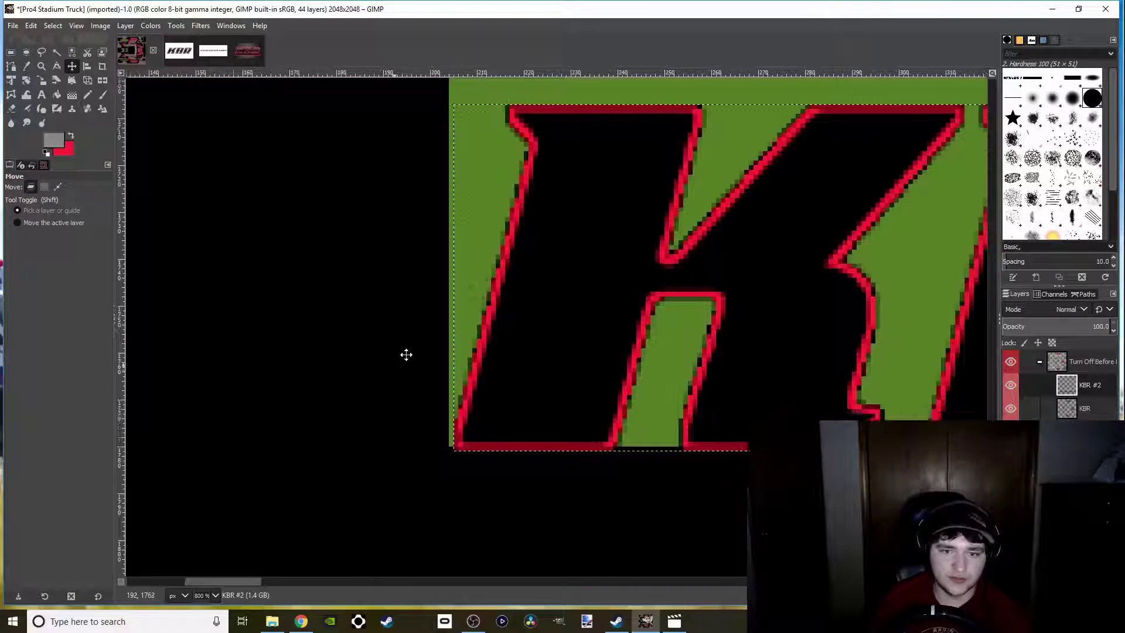
drag(401, 361, 412, 349)
drag(568, 382, 561, 376)
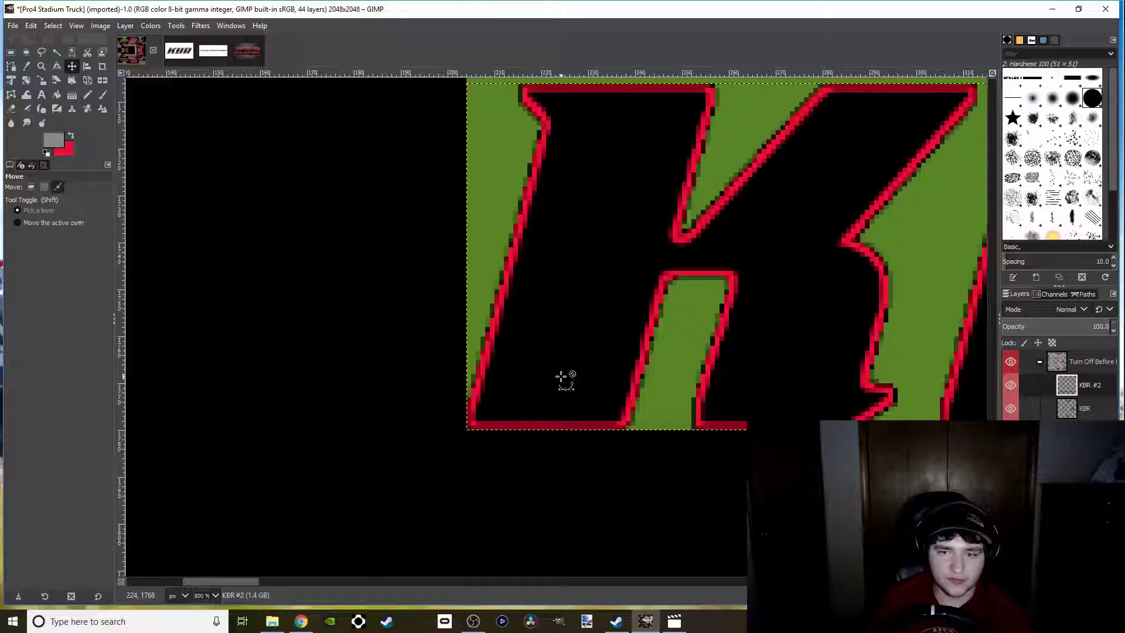
Reposition the racing team name so its lower-left corner meets the green rectangle's corner exactly
scroll(561, 375, down, 2)
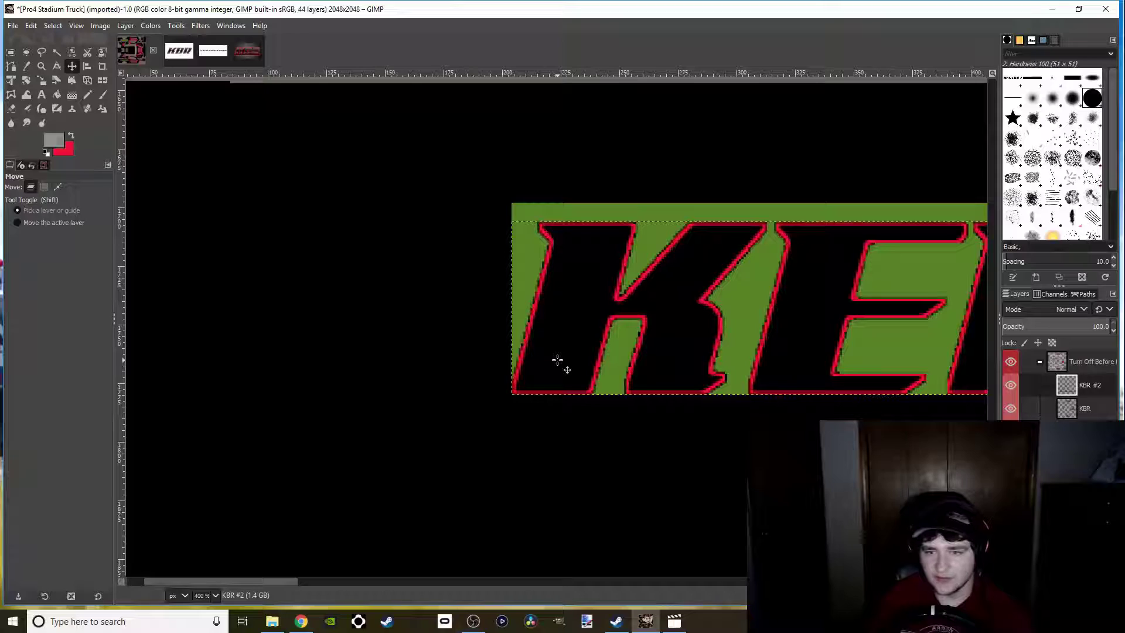
scroll(565, 346, down, 2)
drag(548, 344, 263, 423)
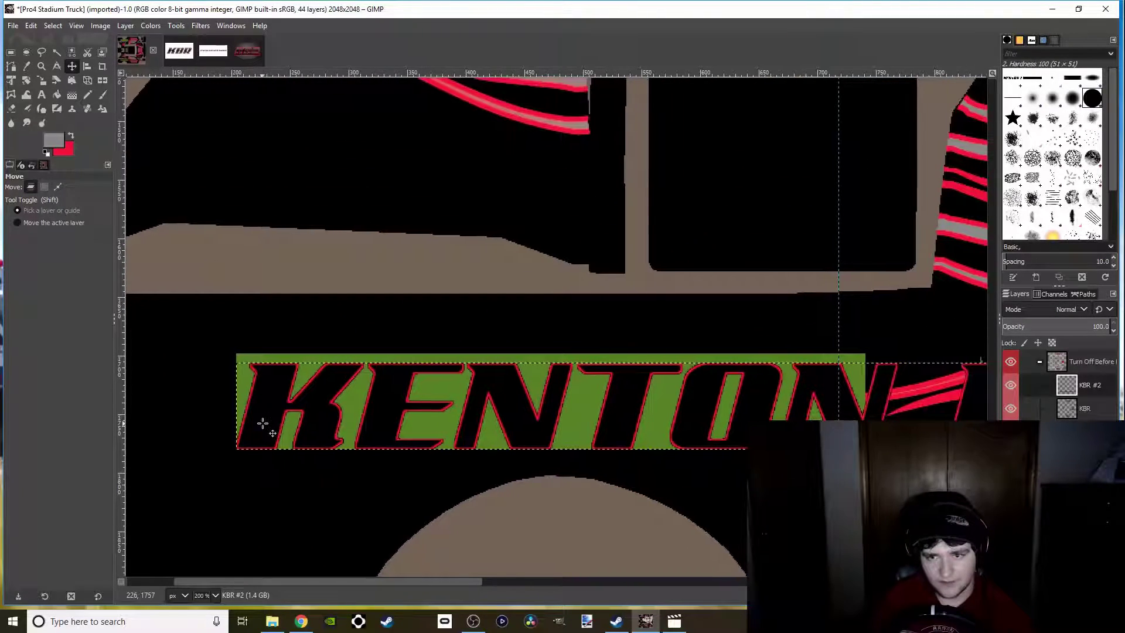
scroll(262, 424, down, 2)
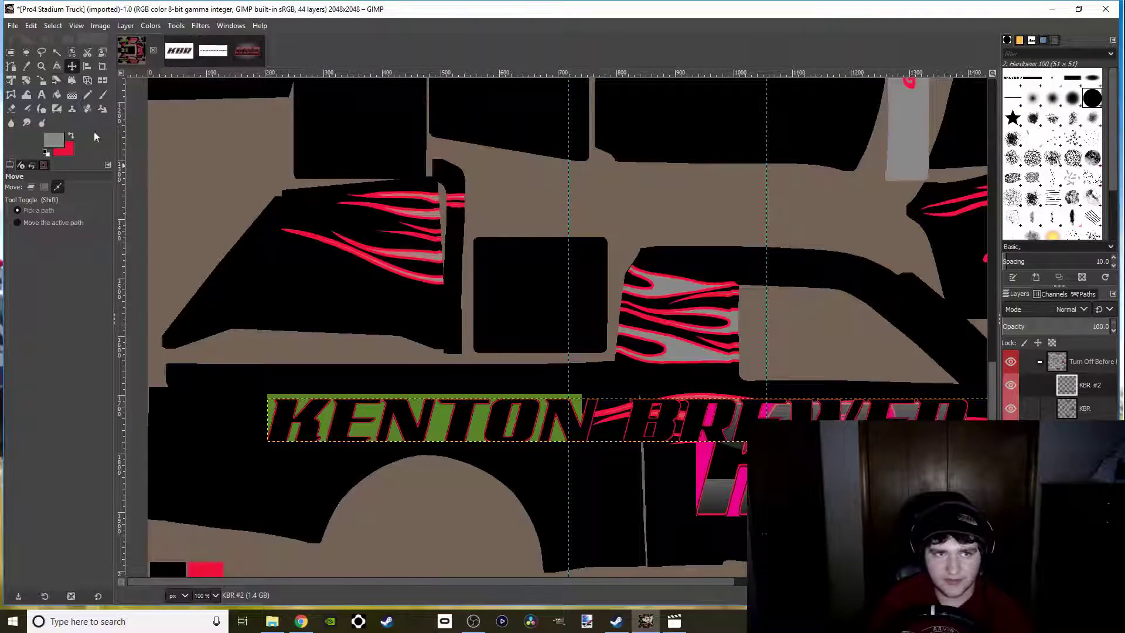
scroll(205, 264, down, 1)
drag(354, 315, 328, 353)
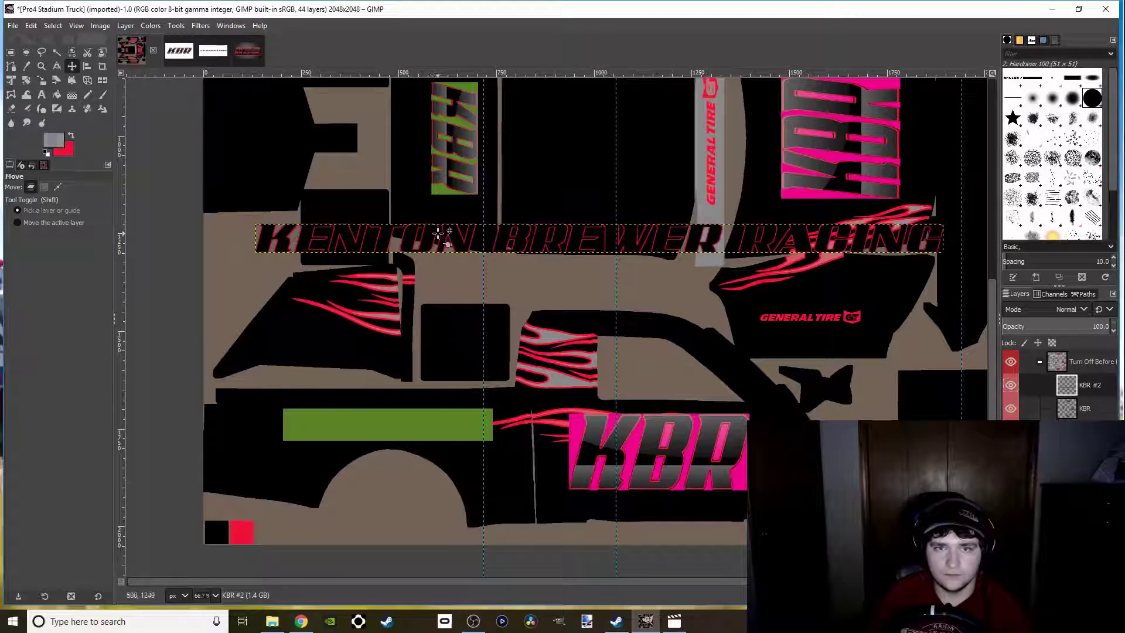
drag(438, 234, 481, 417)
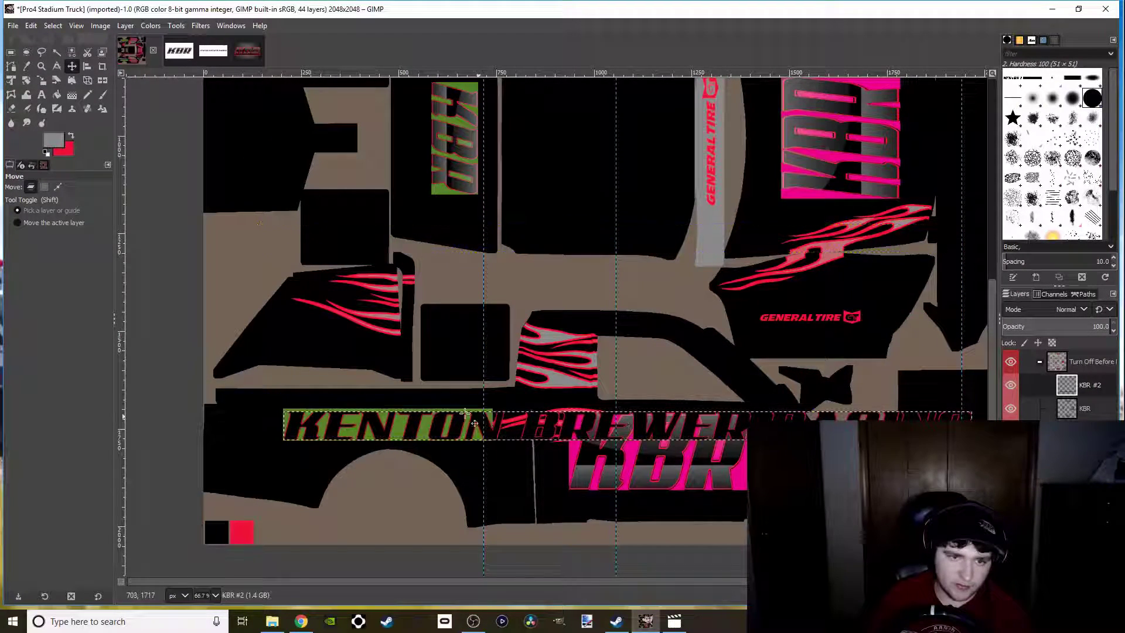
scroll(296, 413, up, 4)
scroll(361, 372, up, 3)
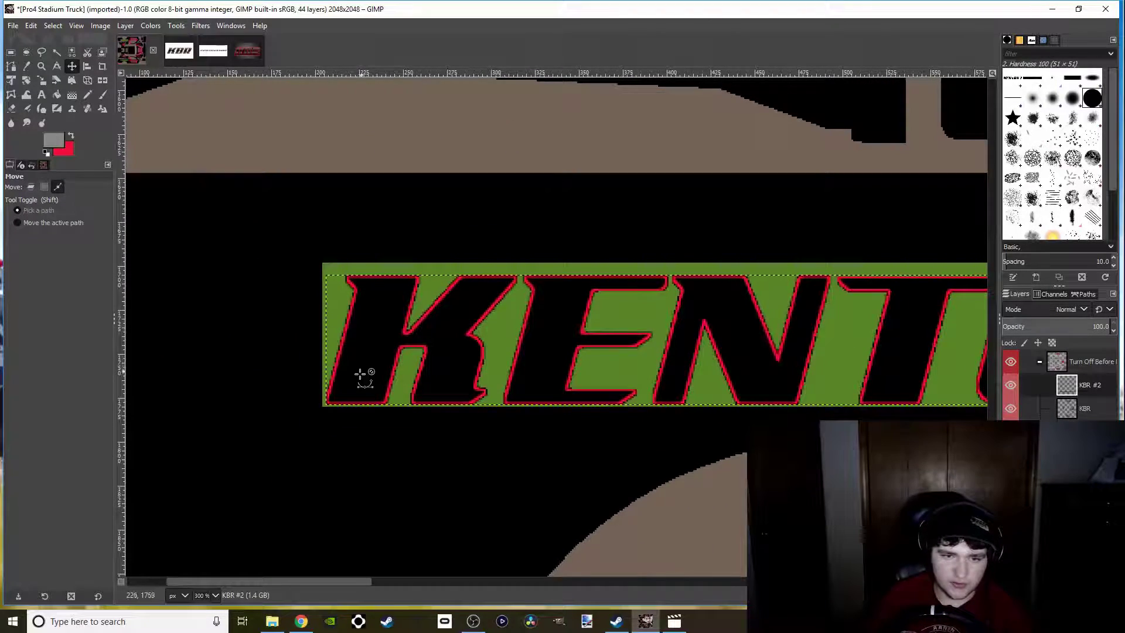
drag(372, 354, 365, 346)
scroll(365, 348, down, 1)
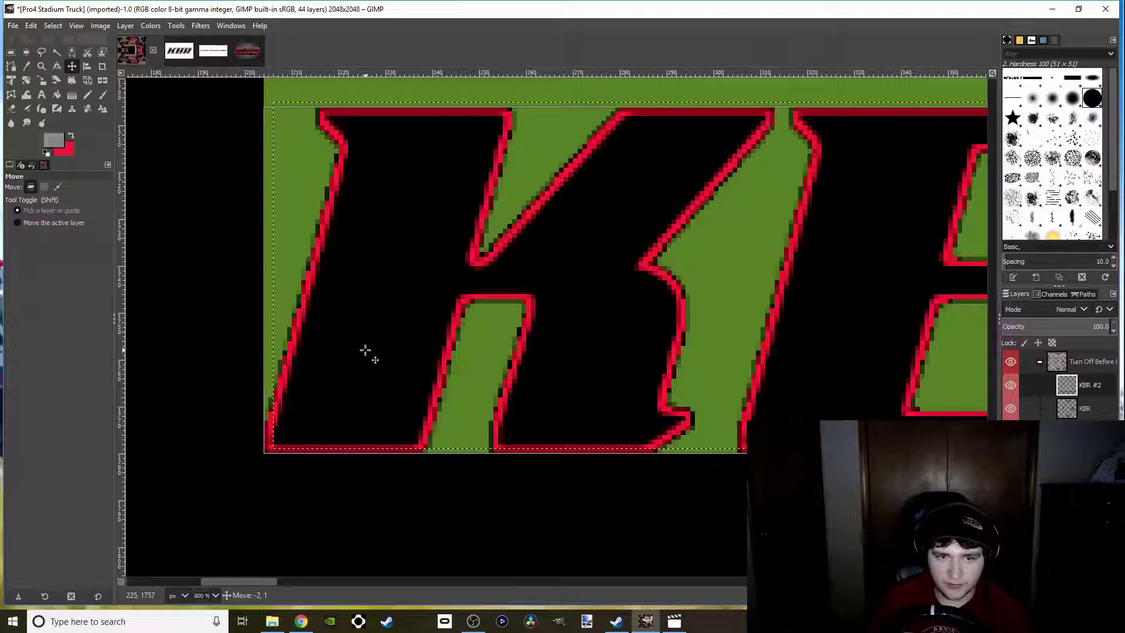
scroll(370, 354, down, 1)
scroll(369, 300, down, 4)
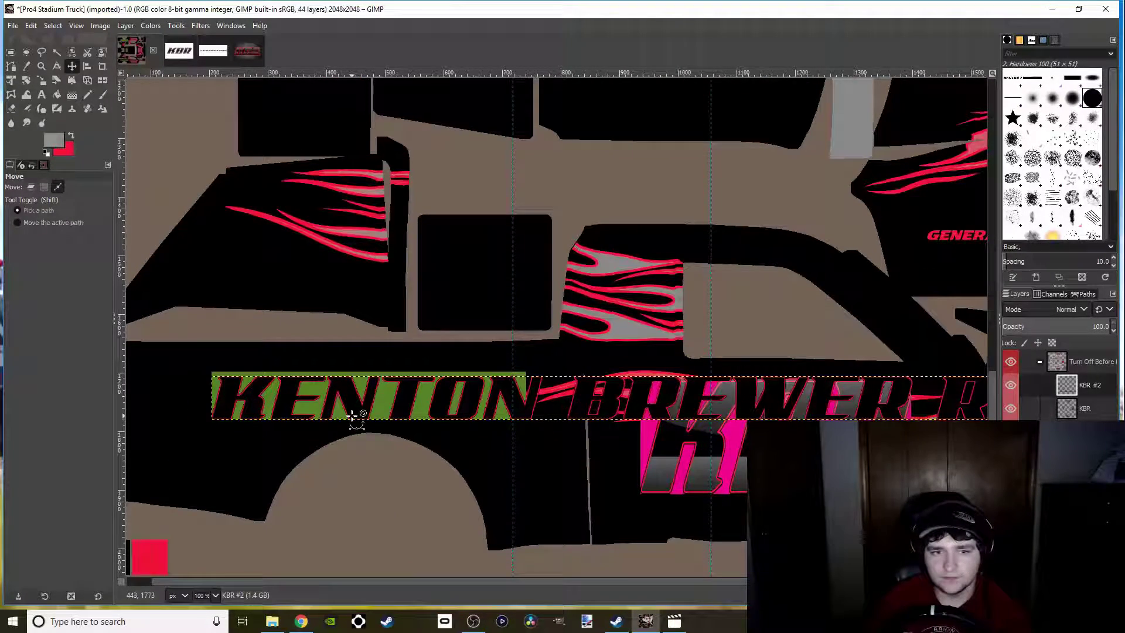
scroll(353, 416, down, 1)
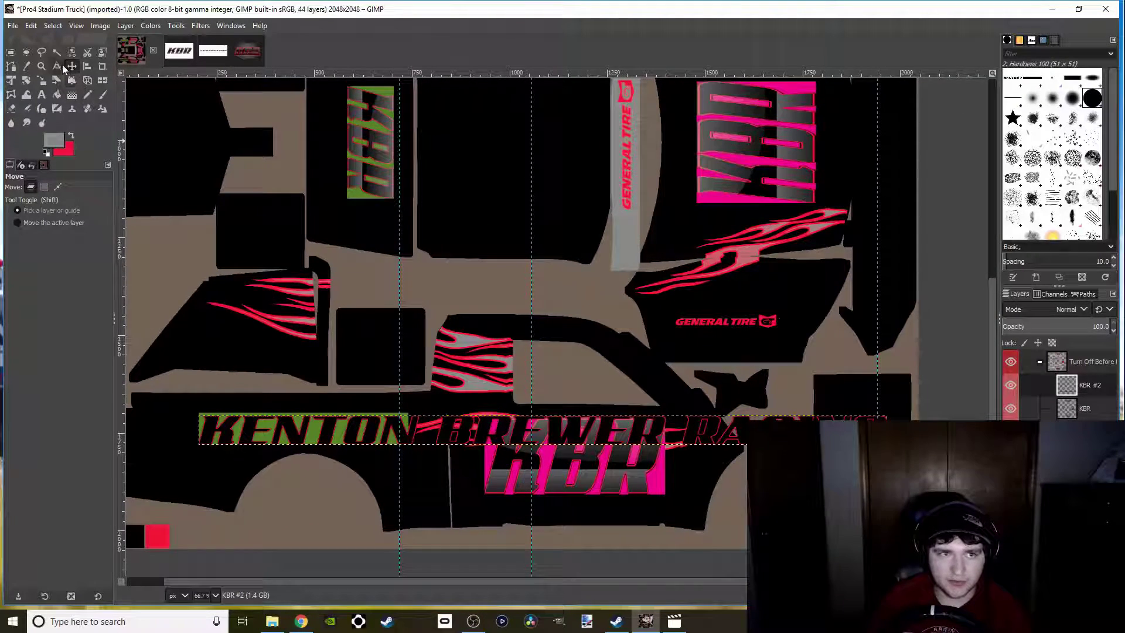
Scale the racing team name to 537 × 82 px so it fills the green rectangle, and apply the scaling
click(43, 79)
click(355, 423)
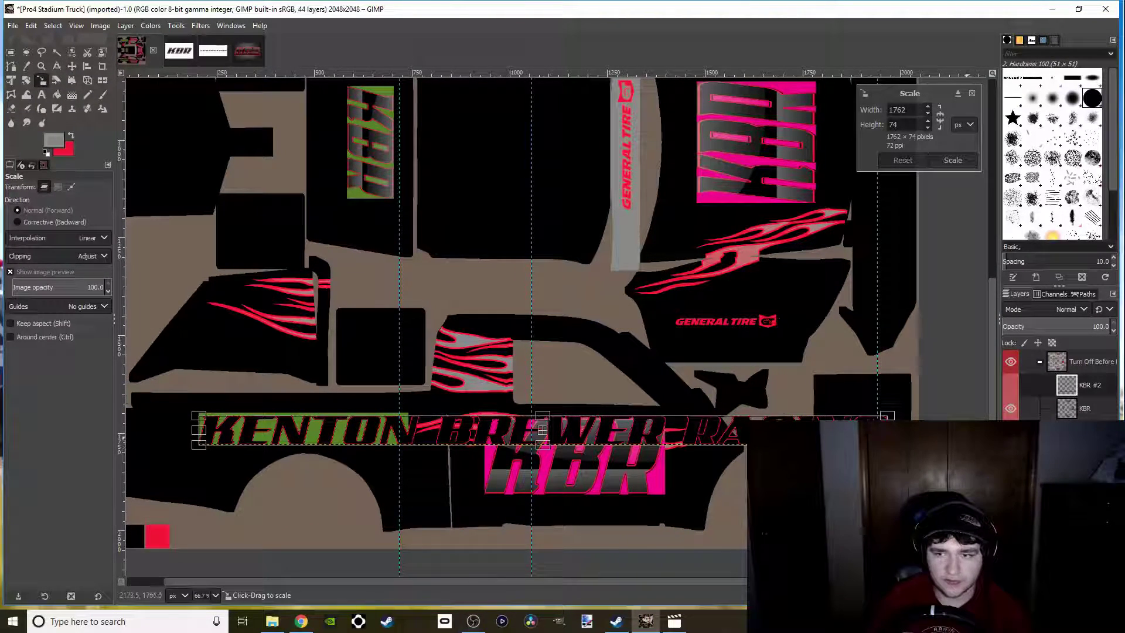
drag(889, 416, 420, 423)
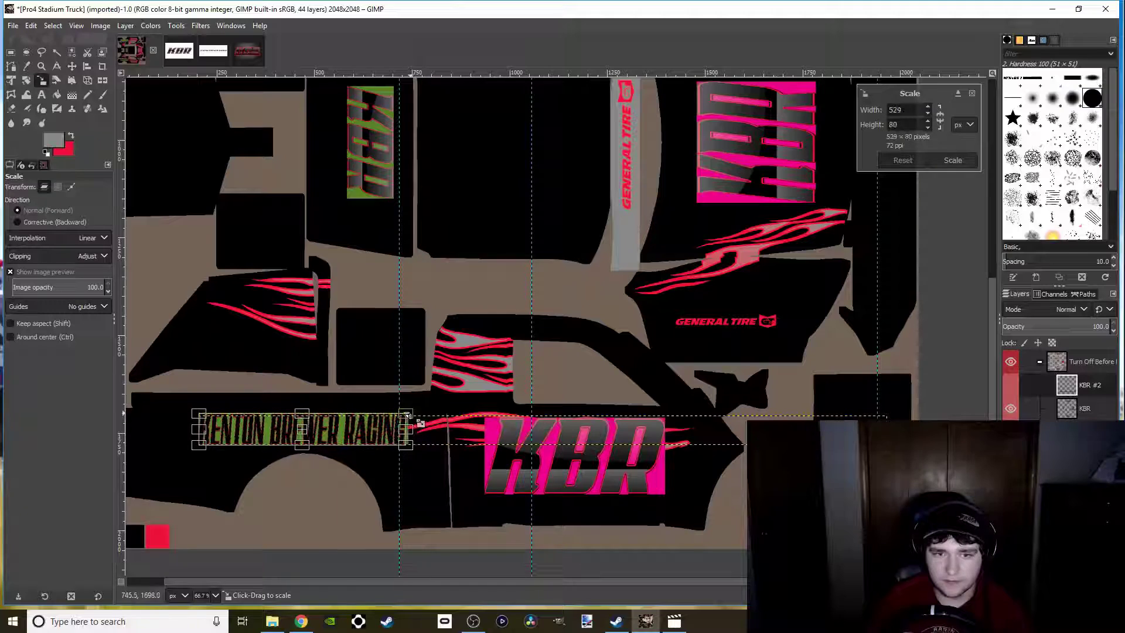
scroll(421, 422, up, 6)
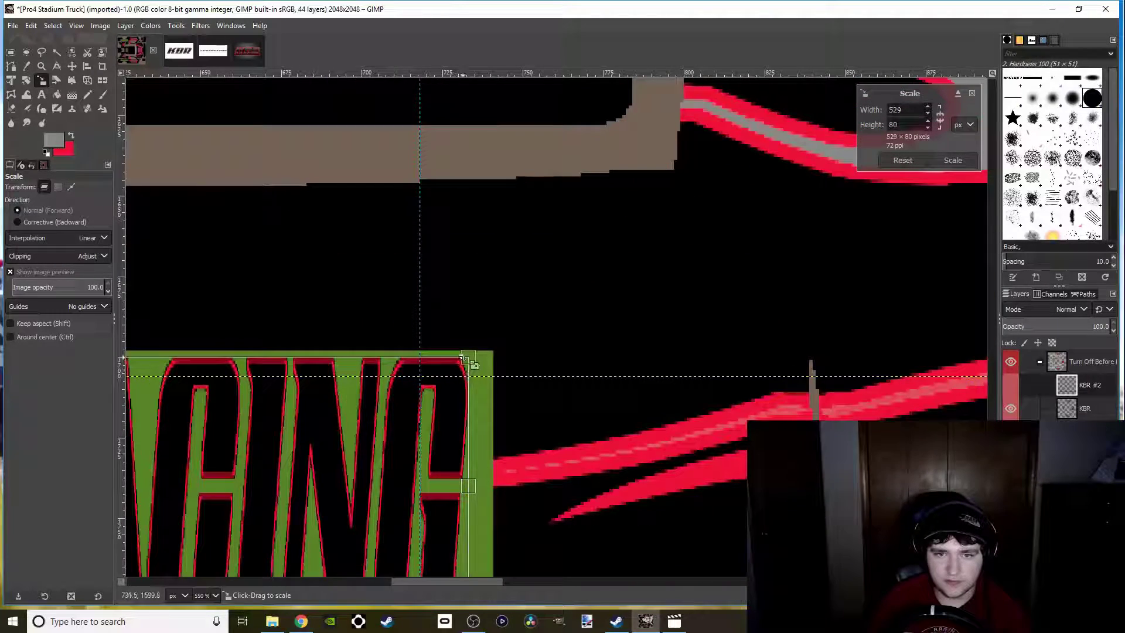
drag(469, 356, 490, 350)
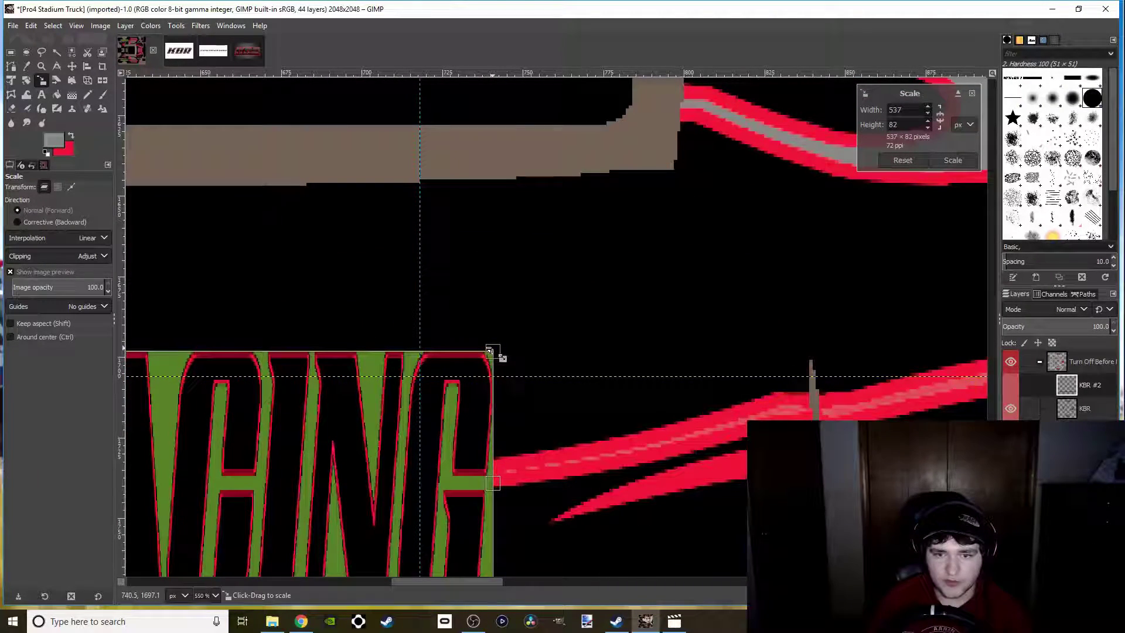
scroll(490, 350, up, 8)
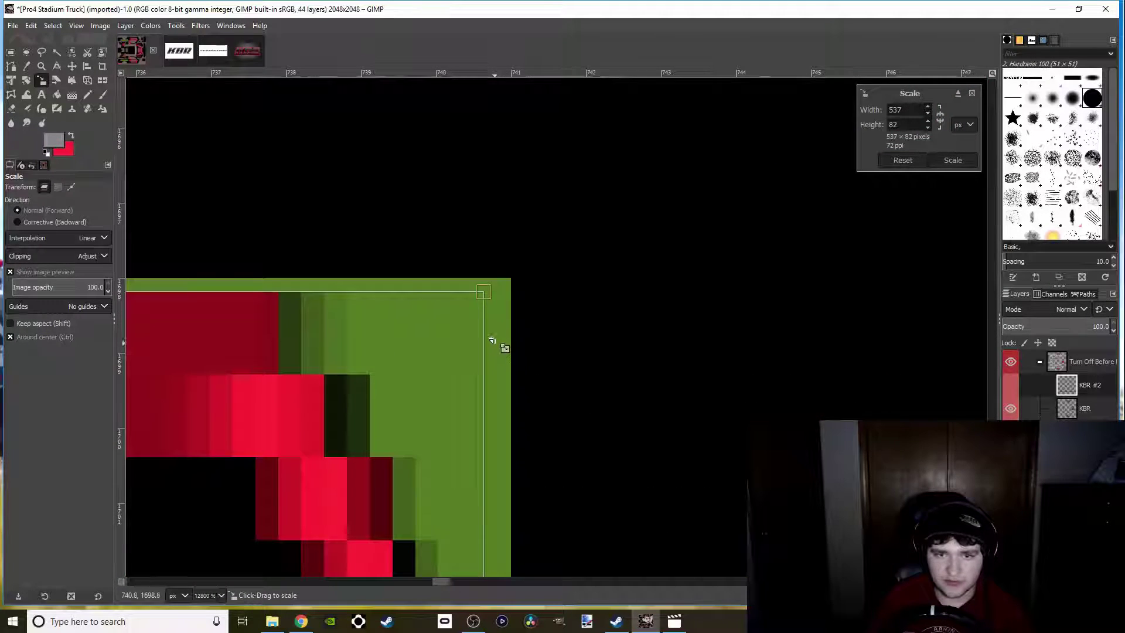
drag(484, 293, 511, 279)
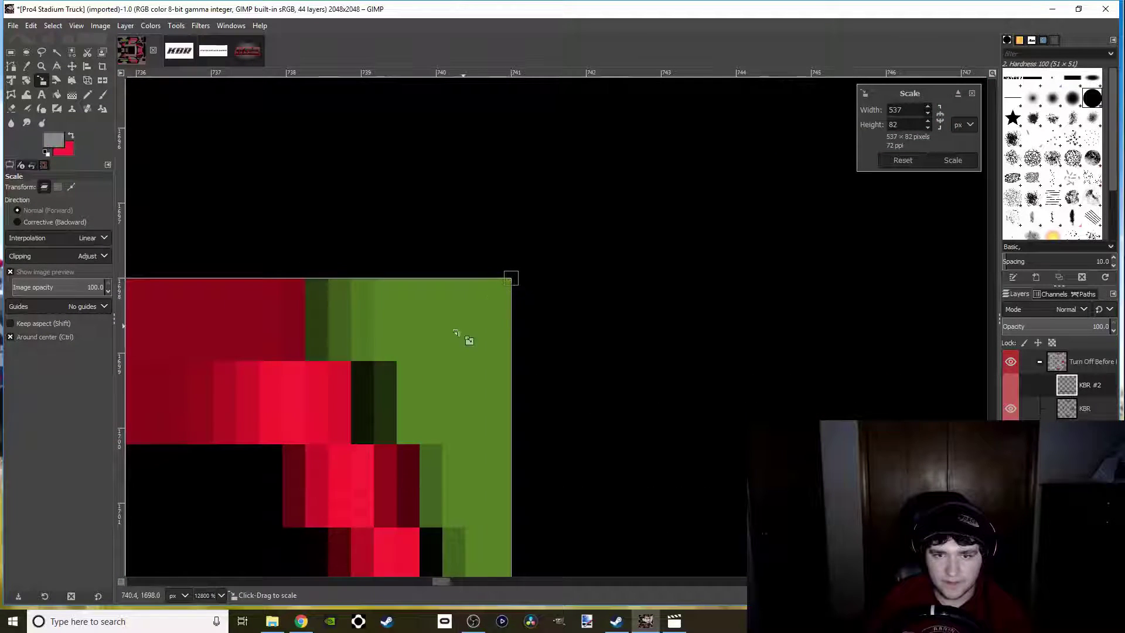
scroll(502, 286, up, 1)
scroll(520, 273, down, 6)
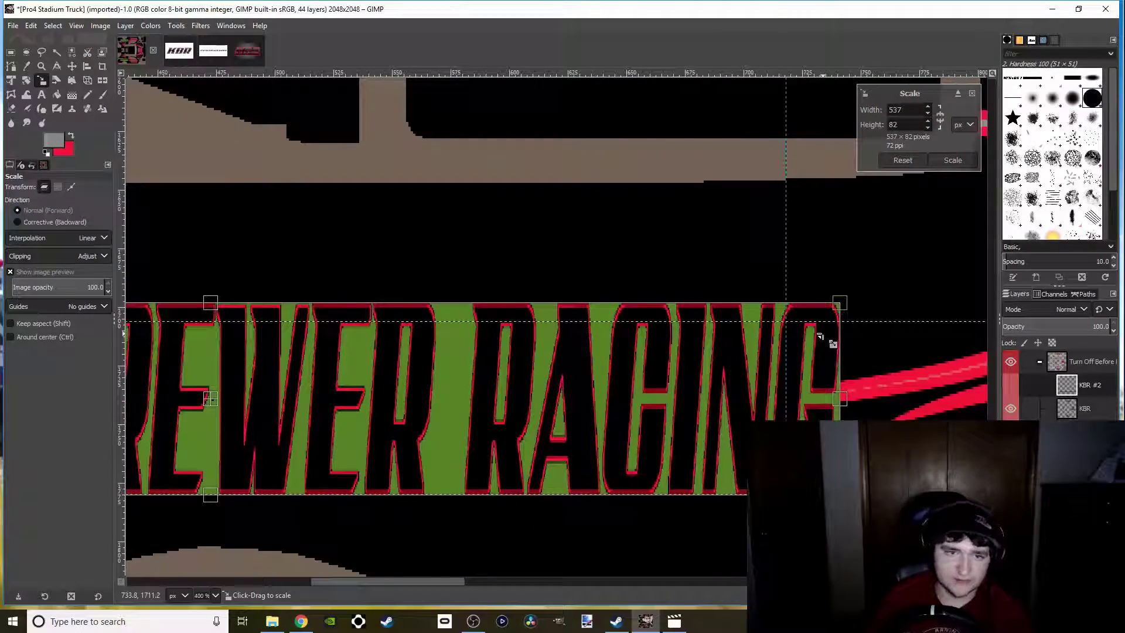
key(Return)
scroll(602, 363, down, 2)
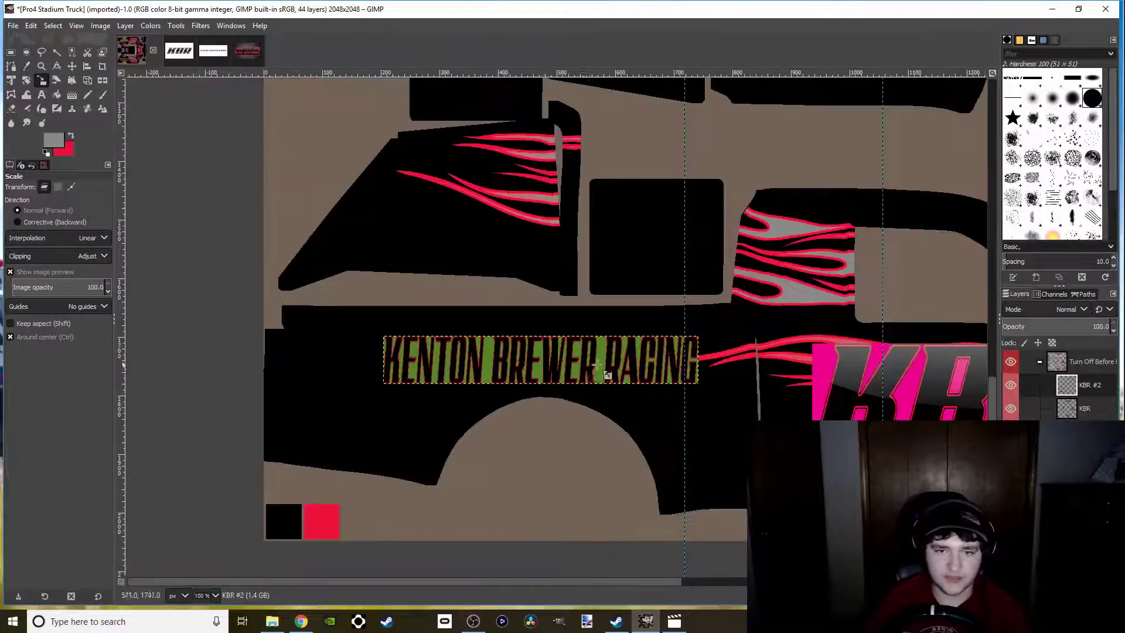
Duplicate the KBR #2 layer holding the scaled racing team name
drag(515, 397, 468, 441)
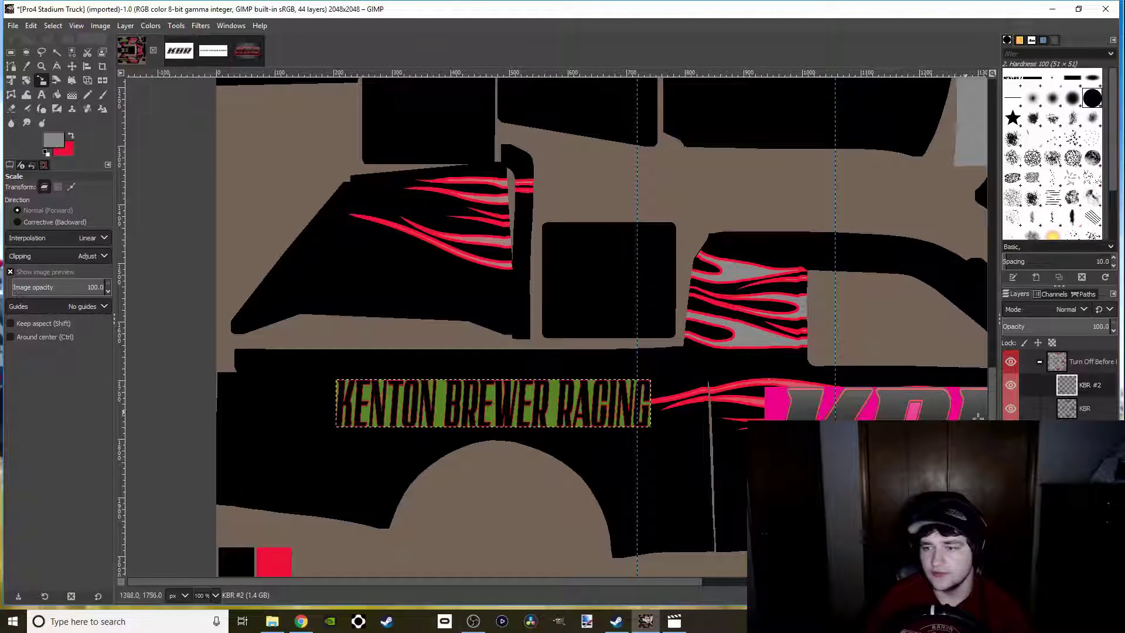
click(1011, 385)
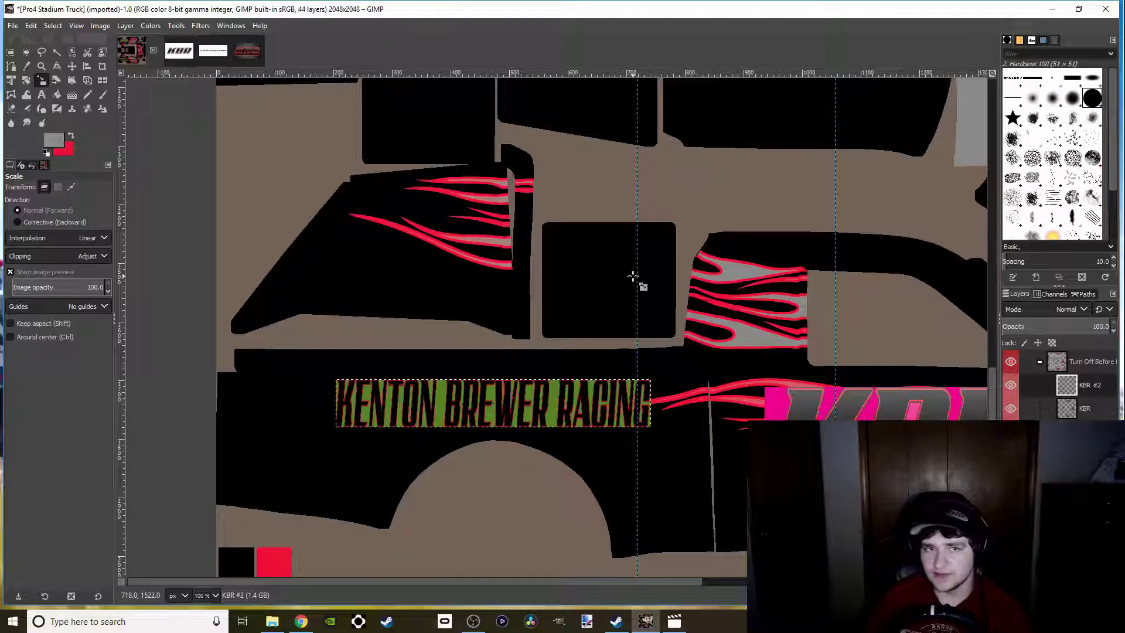
click(77, 25)
mouse_move(99, 26)
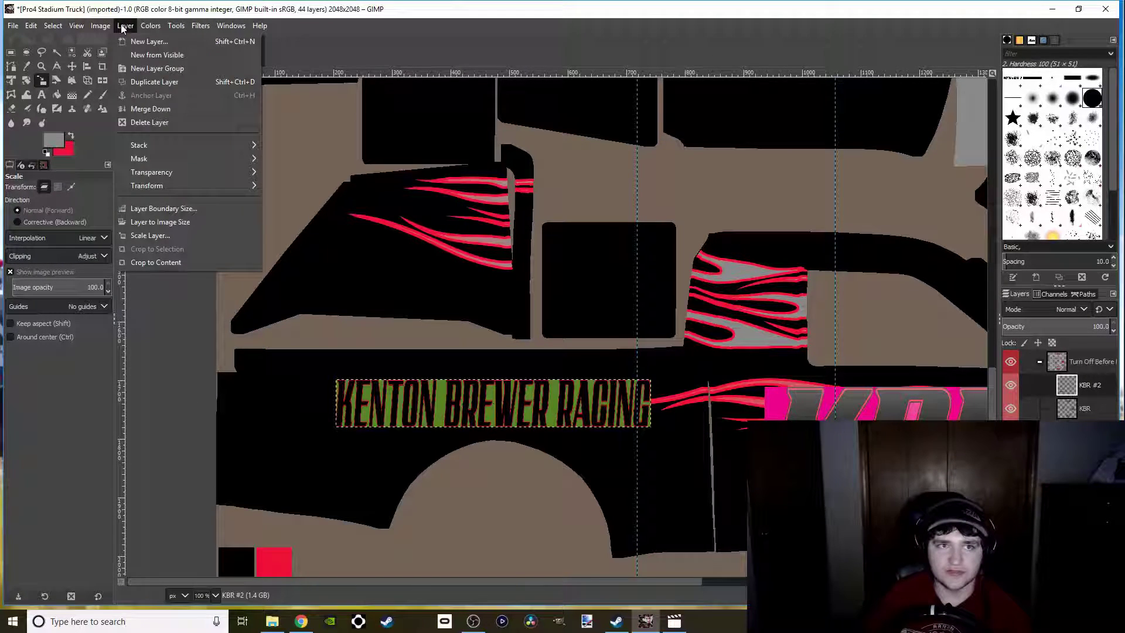
mouse_move(134, 145)
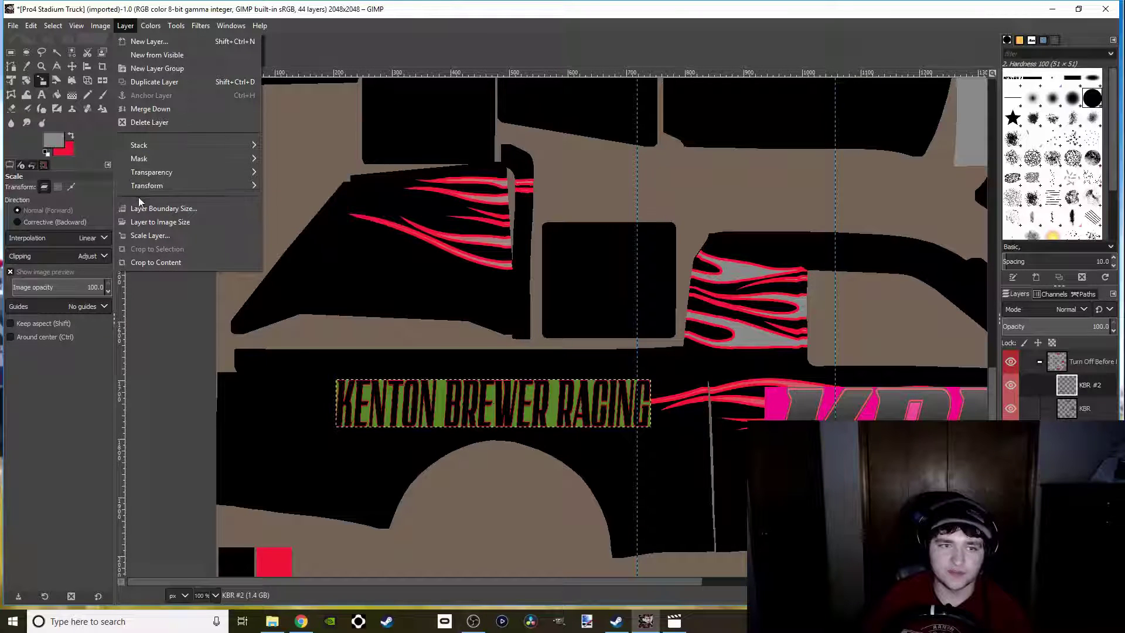
mouse_move(146, 186)
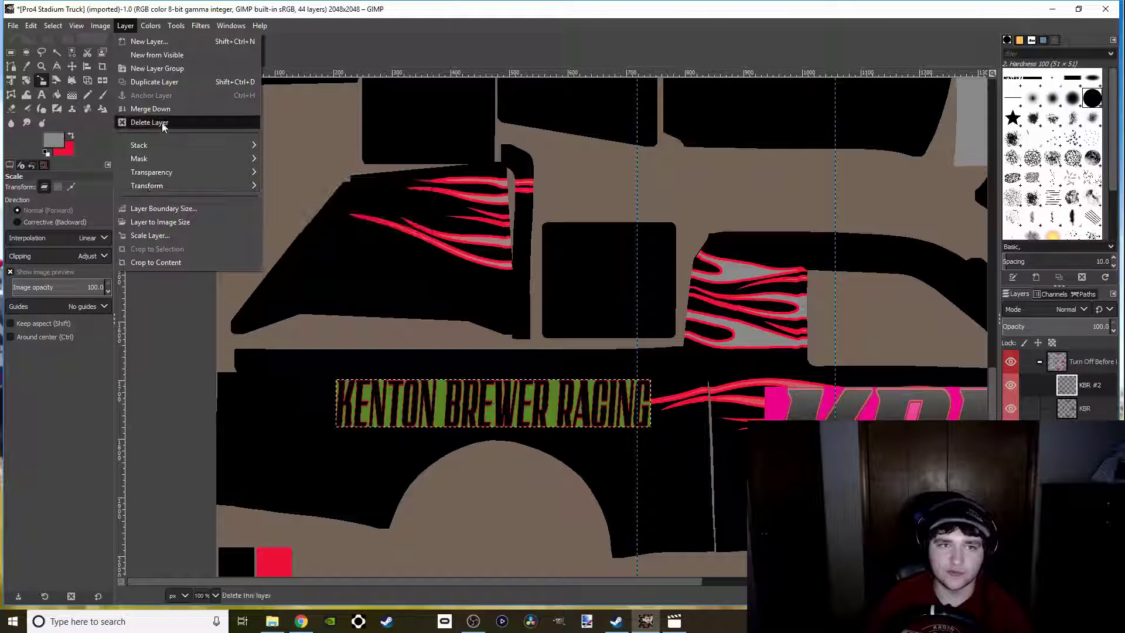
click(156, 81)
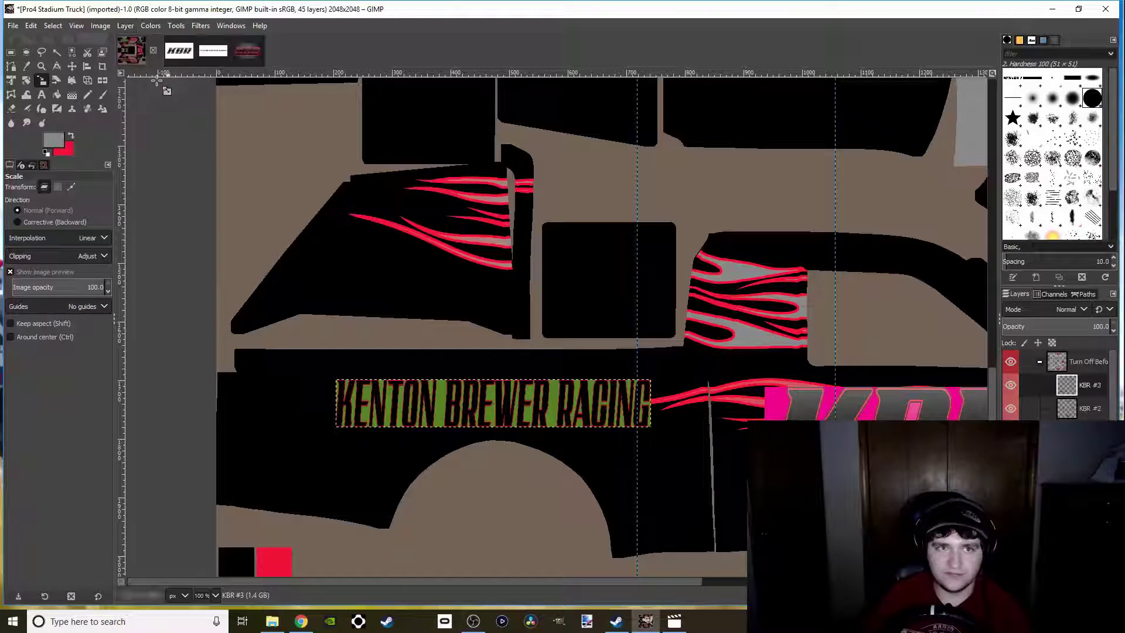
Rotate the duplicated racing team name layer by 180°
click(125, 25)
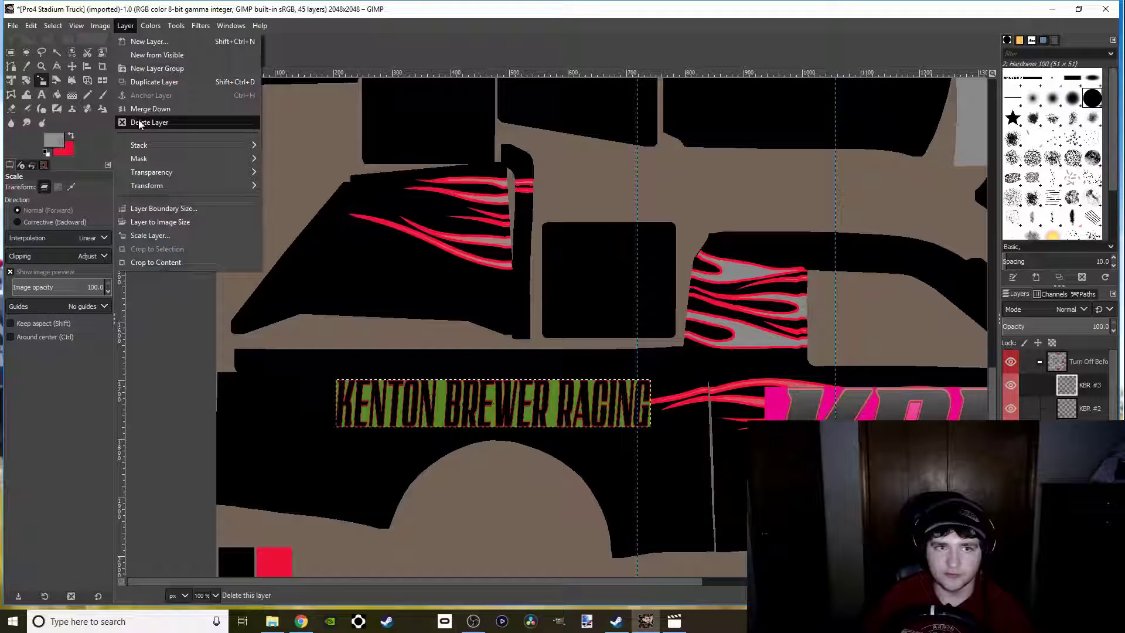
mouse_move(140, 148)
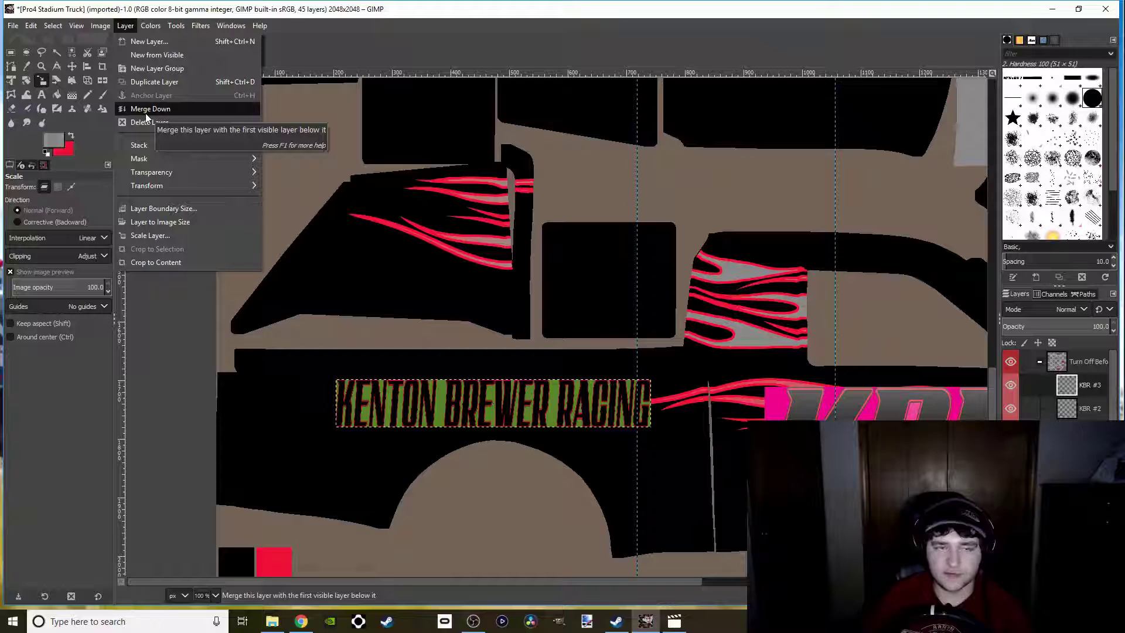
mouse_move(156, 184)
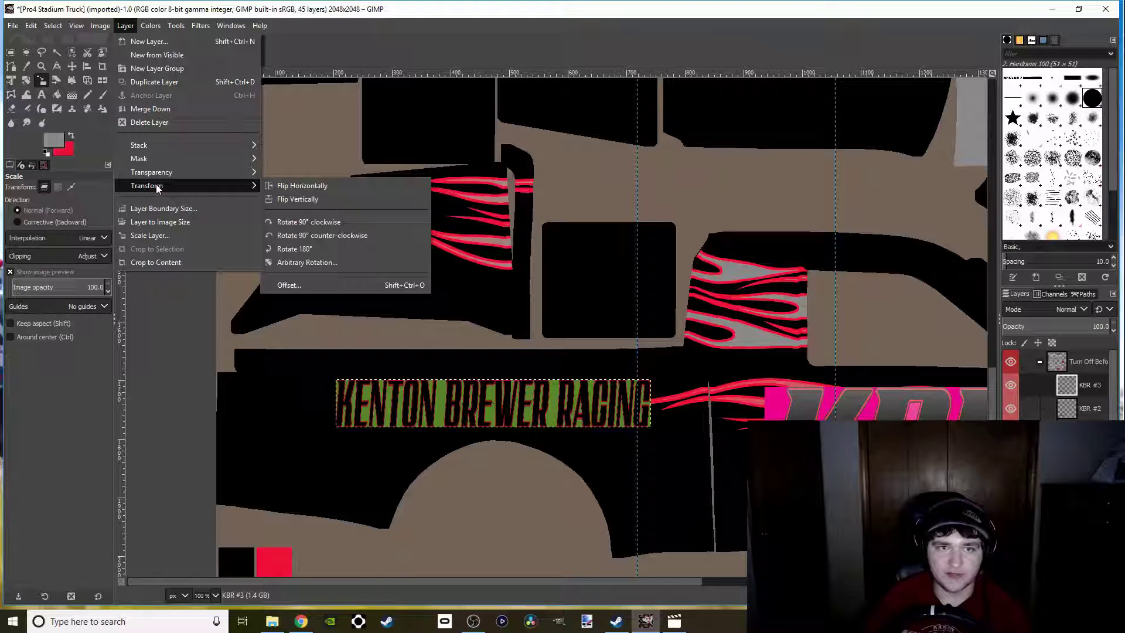
click(305, 249)
ctrl+scroll(477, 276, down, 2)
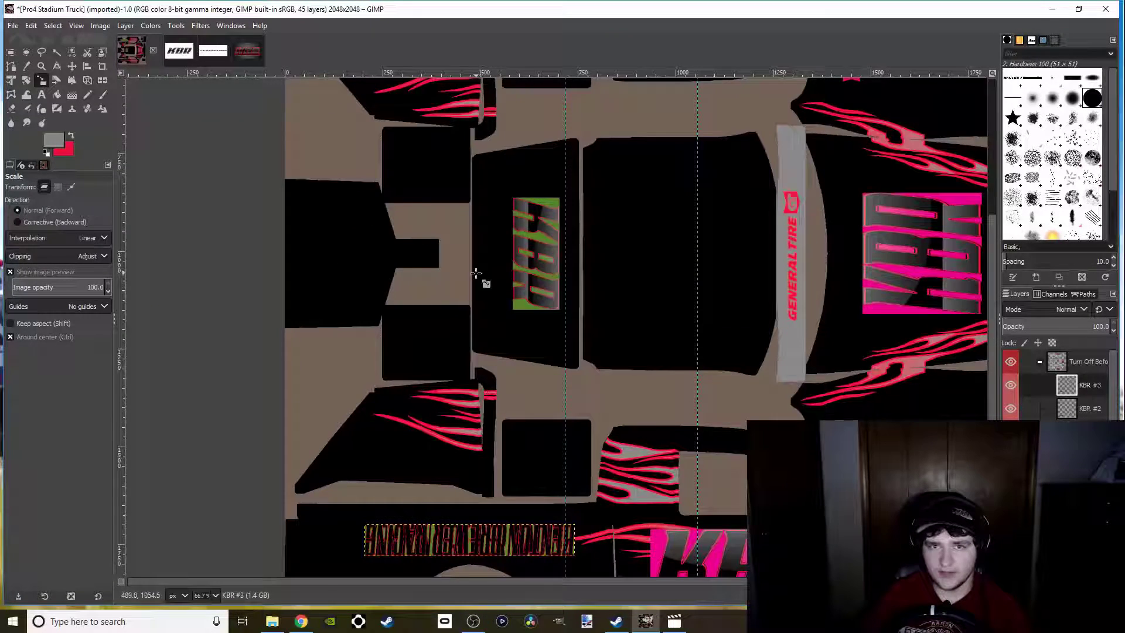
Move the rotated racing team name onto the upper green rectangle and align it exactly with the rectangle's edges
scroll(487, 261, down, 2)
scroll(467, 306, up, 2)
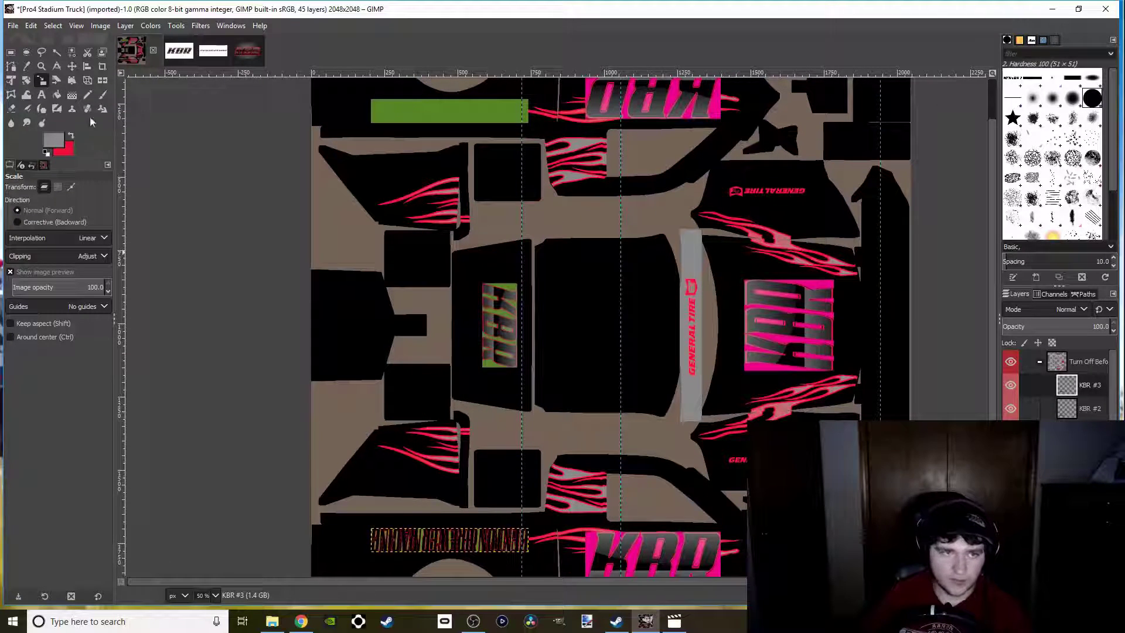
click(72, 66)
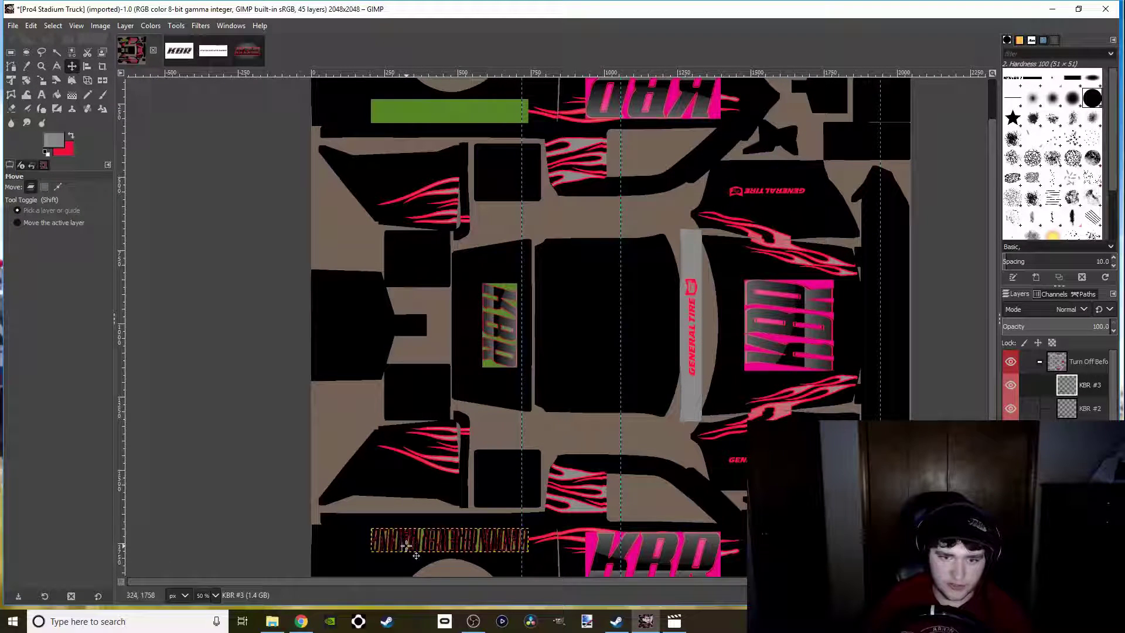
drag(406, 546, 417, 123)
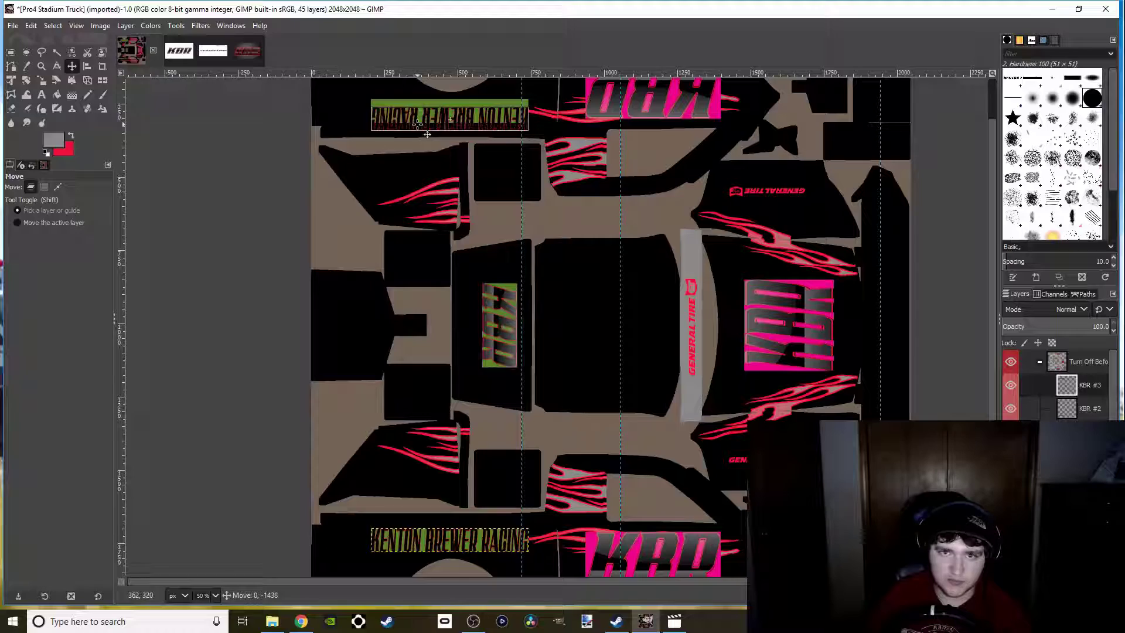
ctrl+scroll(419, 115, up, 3)
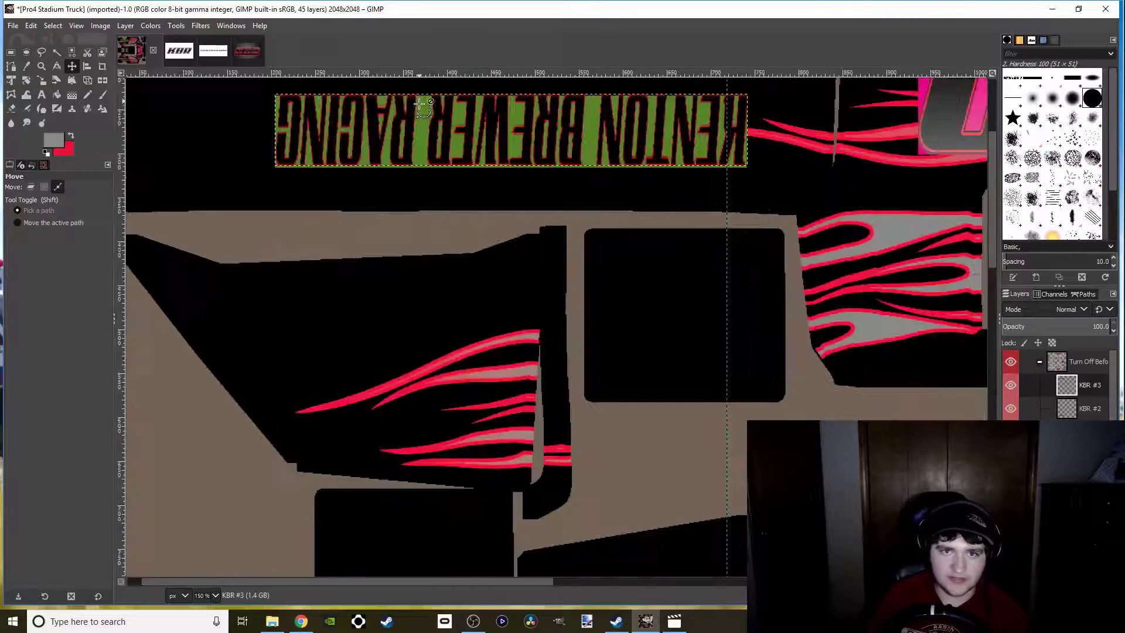
ctrl+scroll(422, 117, up, 4)
drag(456, 252, 458, 255)
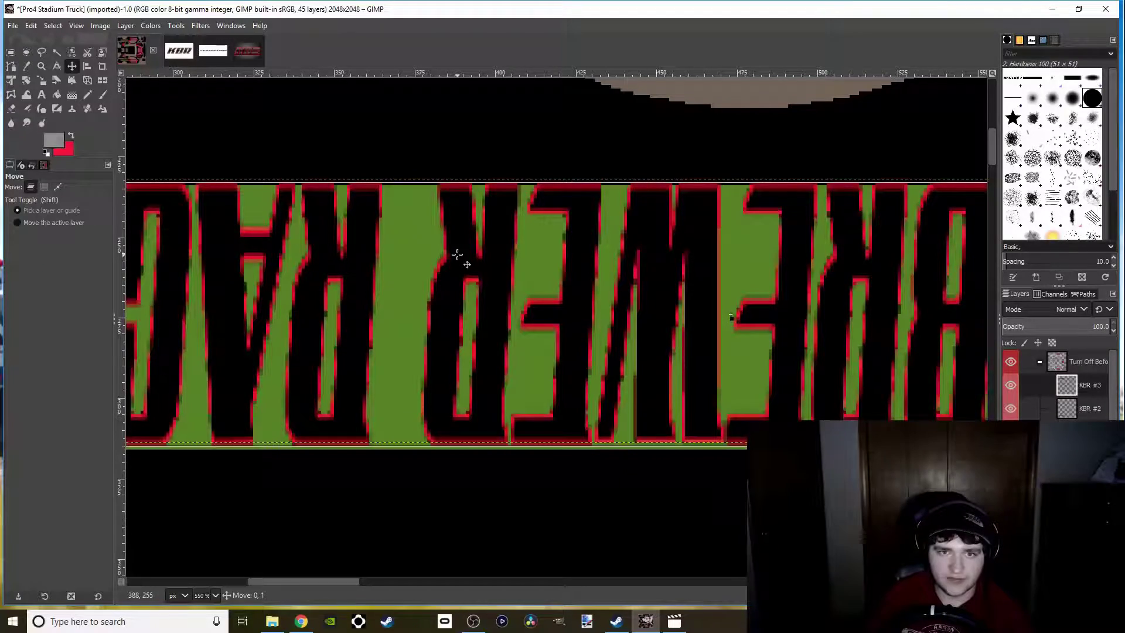
ctrl+scroll(457, 254, down, 5)
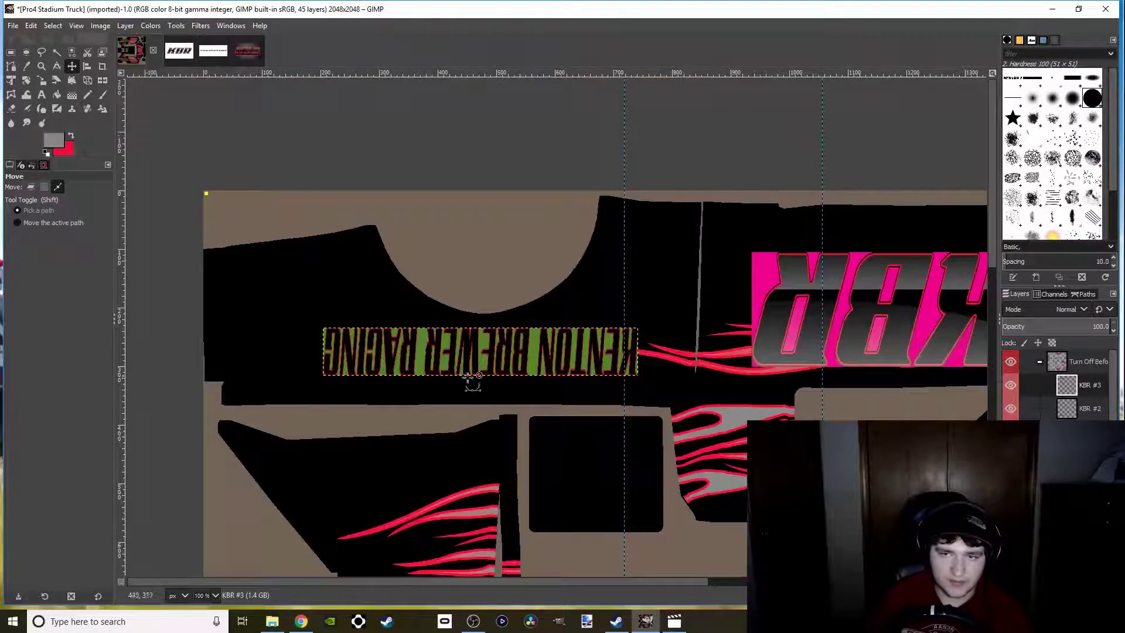
ctrl+scroll(473, 381, down, 3)
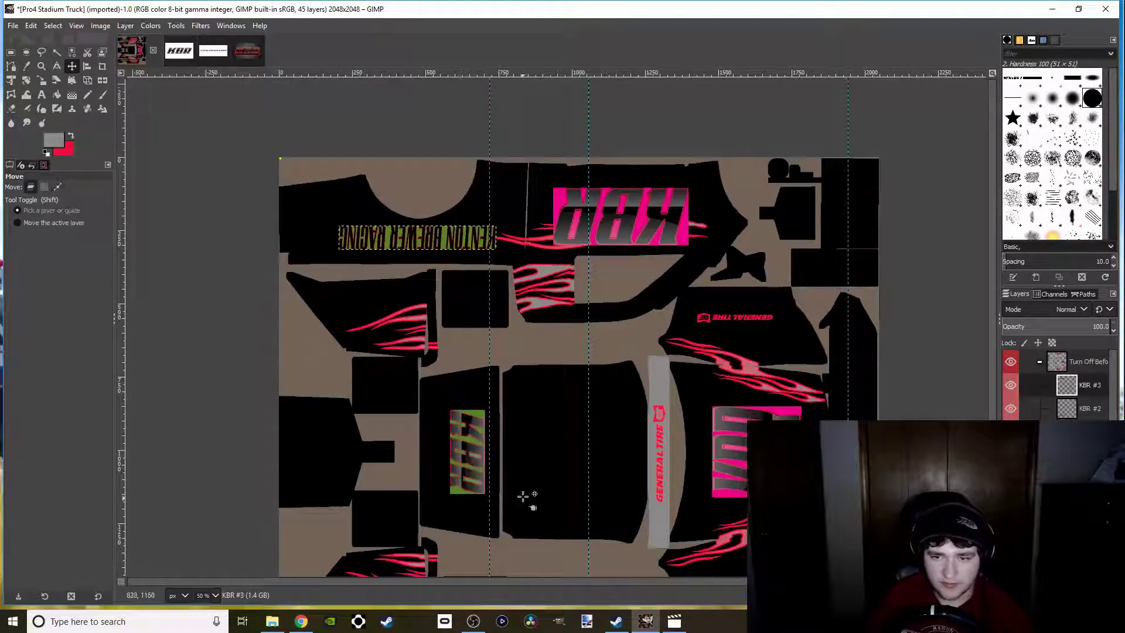
scroll(524, 495, down, 5)
ctrl+scroll(408, 410, down, 1)
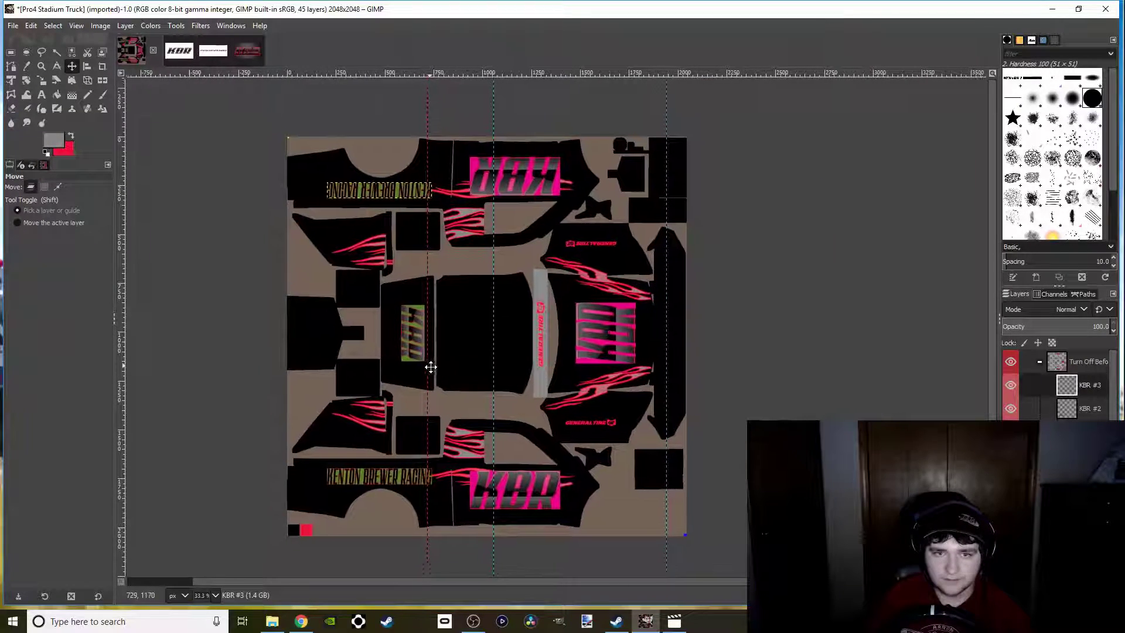
Merge the KBR #3 and KBR #2 layers down into the KBR layer
right_click(1035, 385)
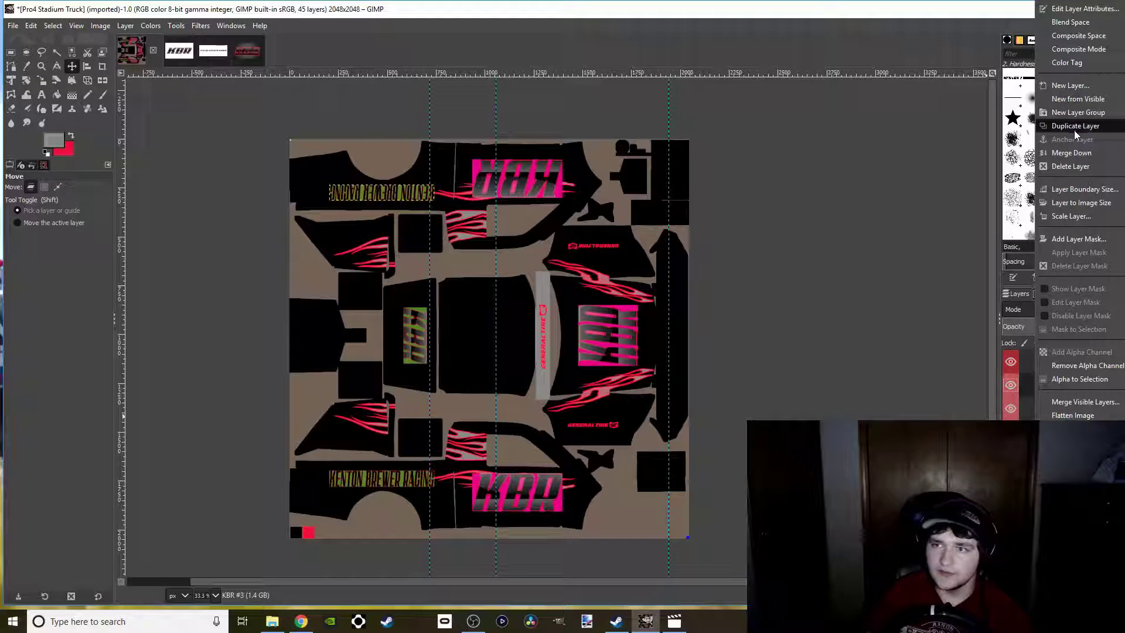
click(1077, 152)
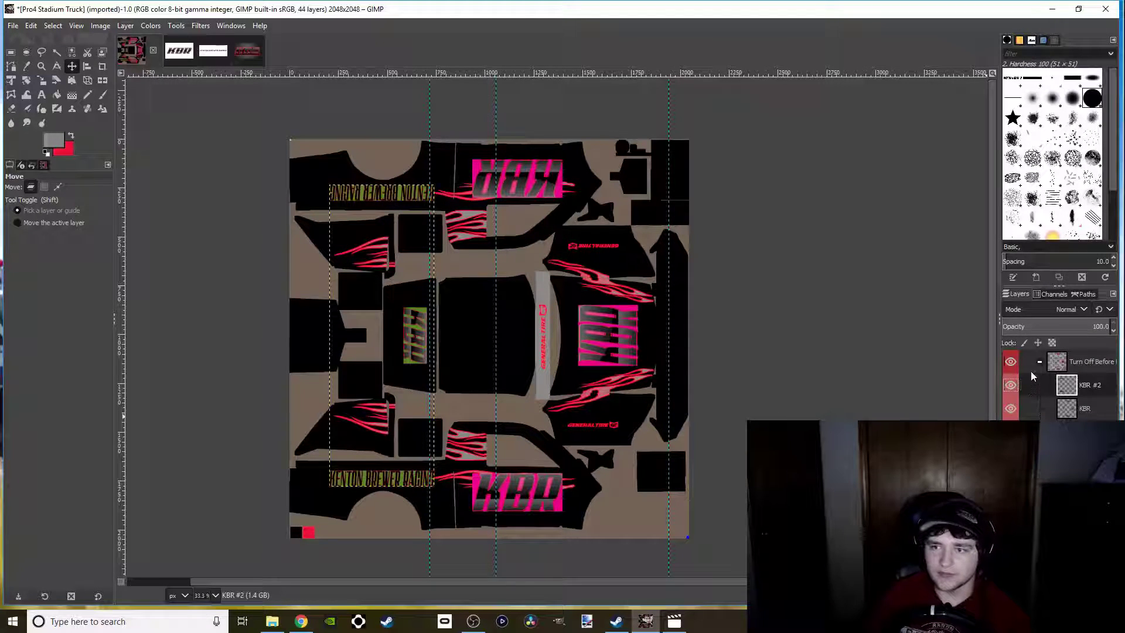
right_click(1037, 386)
click(1076, 152)
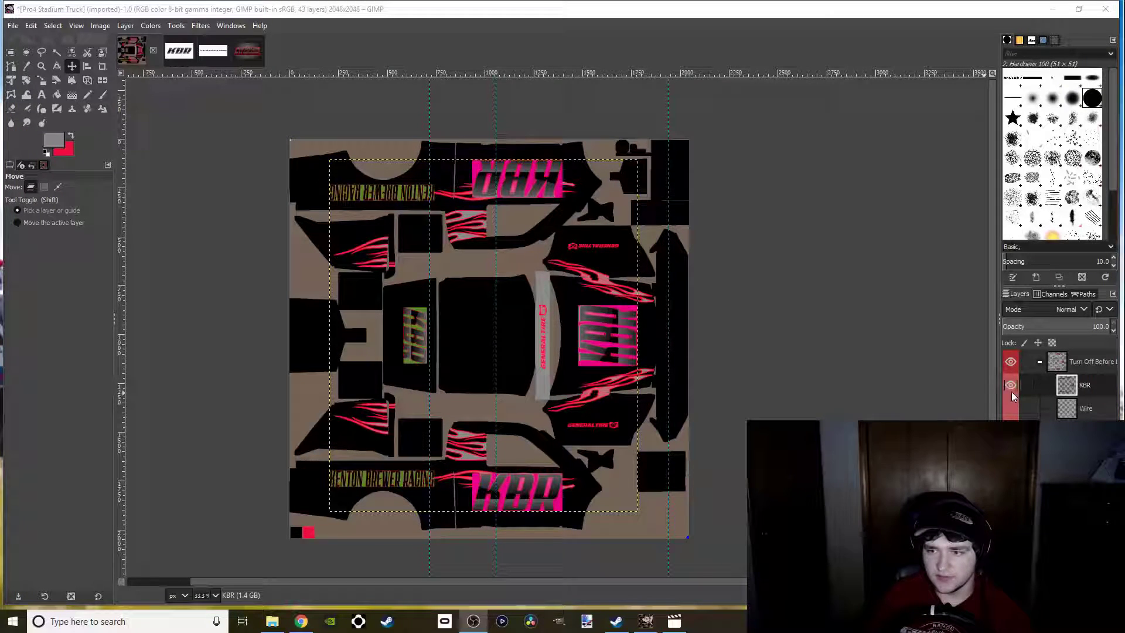
Hide the green and magenta placeholder rectangles, and show the car_decal layer and the color layer directly below it
click(1043, 374)
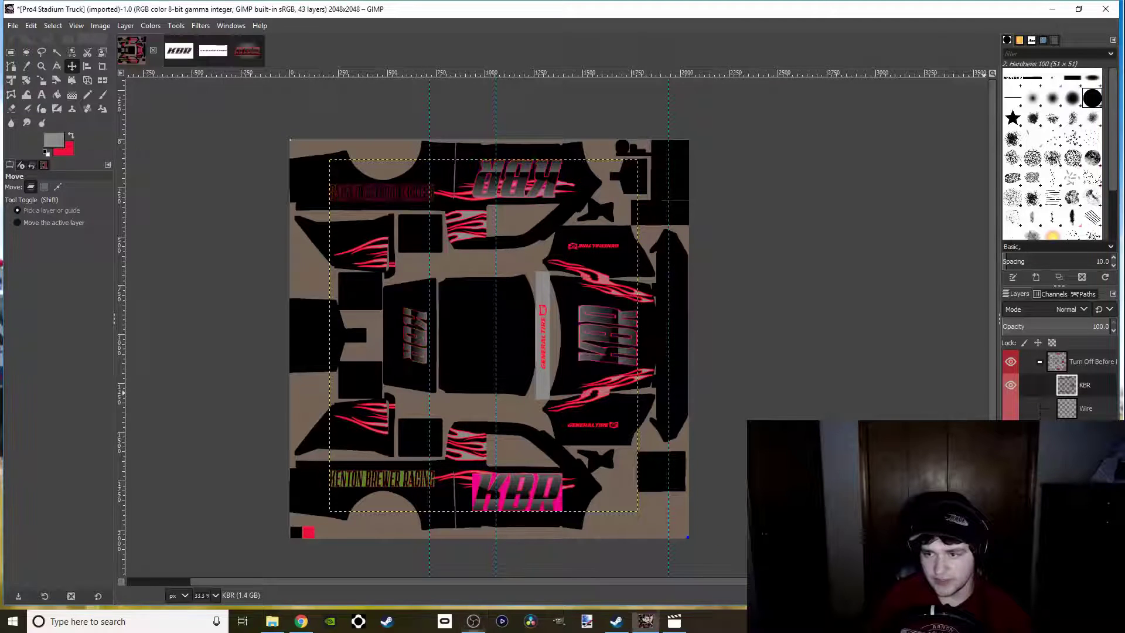
click(1040, 363)
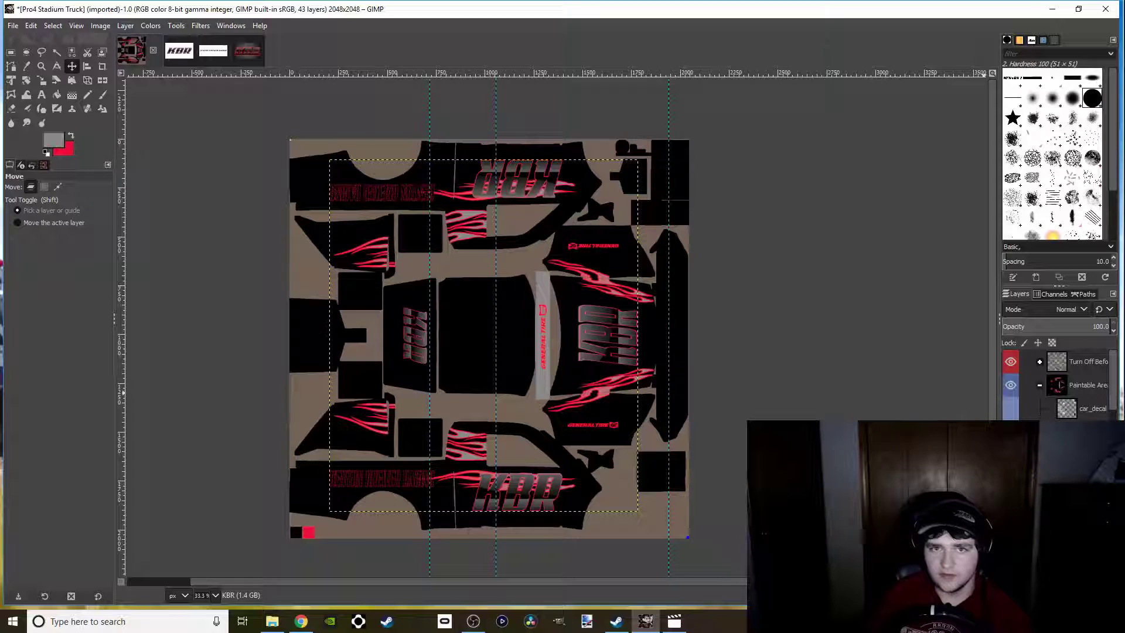
scroll(1055, 381, down, 1)
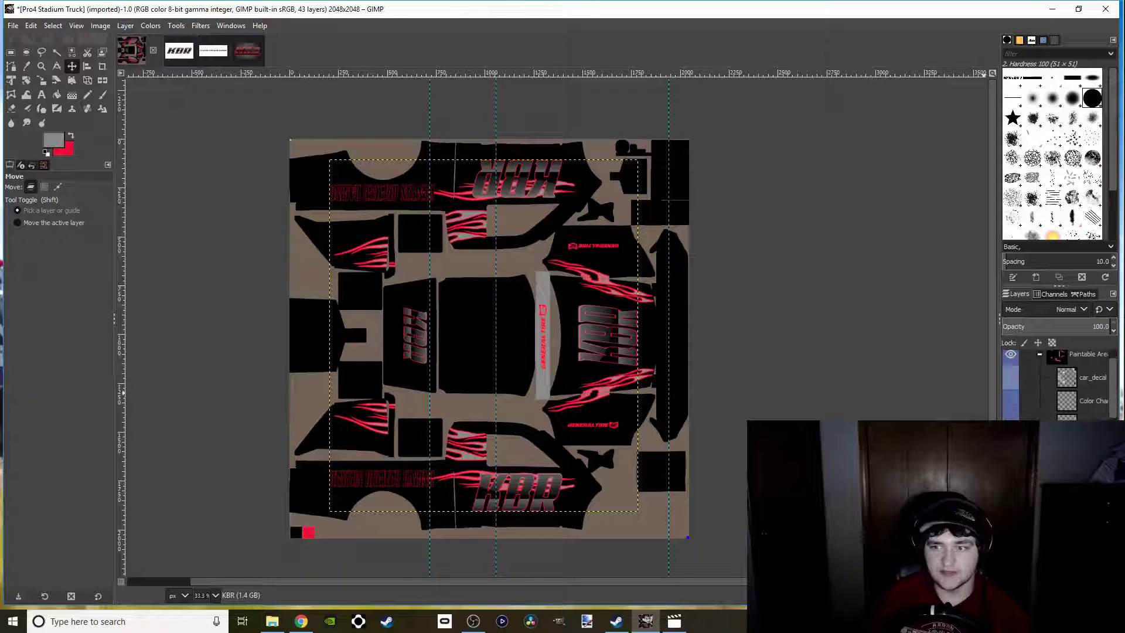
click(1011, 377)
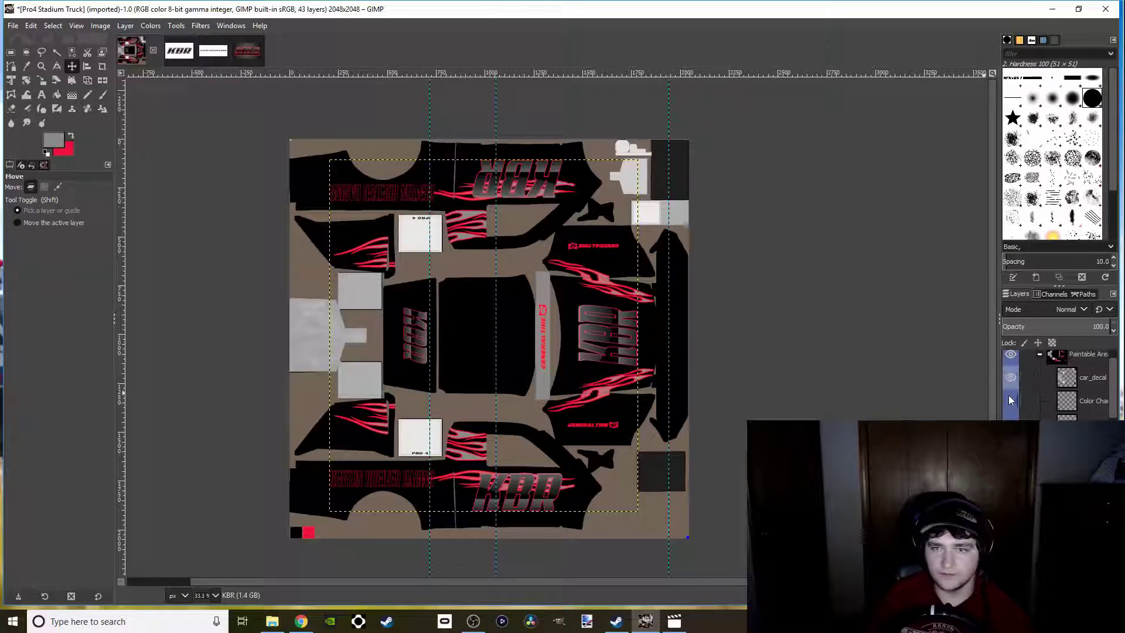
click(1010, 401)
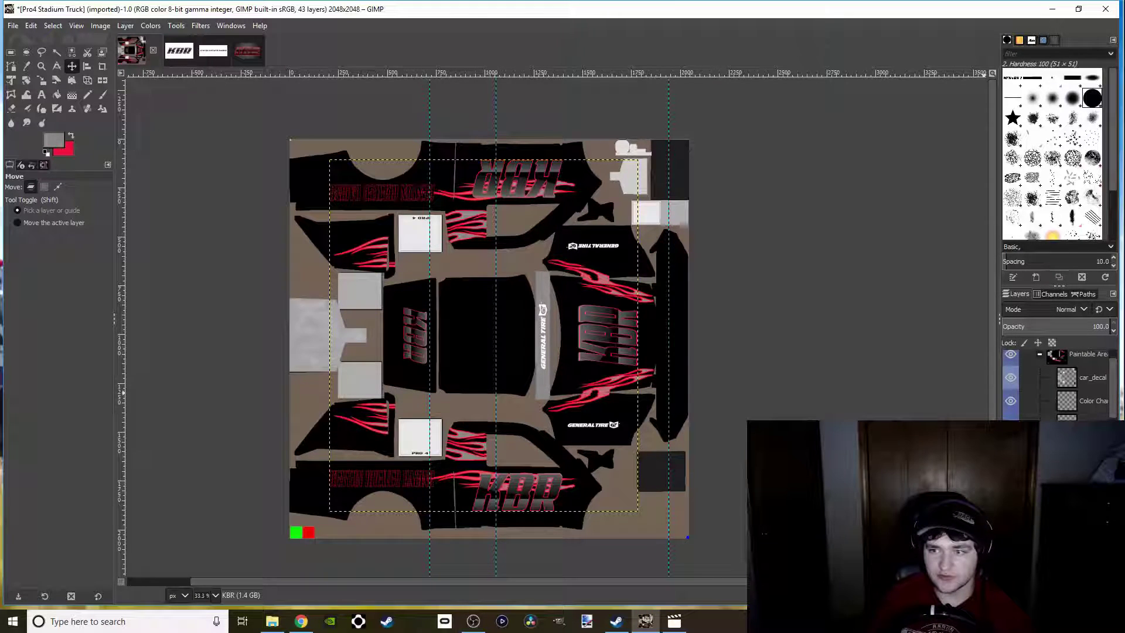
Merge the Base, Misc and Flame Base #1 layers down into the Flame Base layer
scroll(1055, 386, down, 1)
scroll(1055, 387, down, 8)
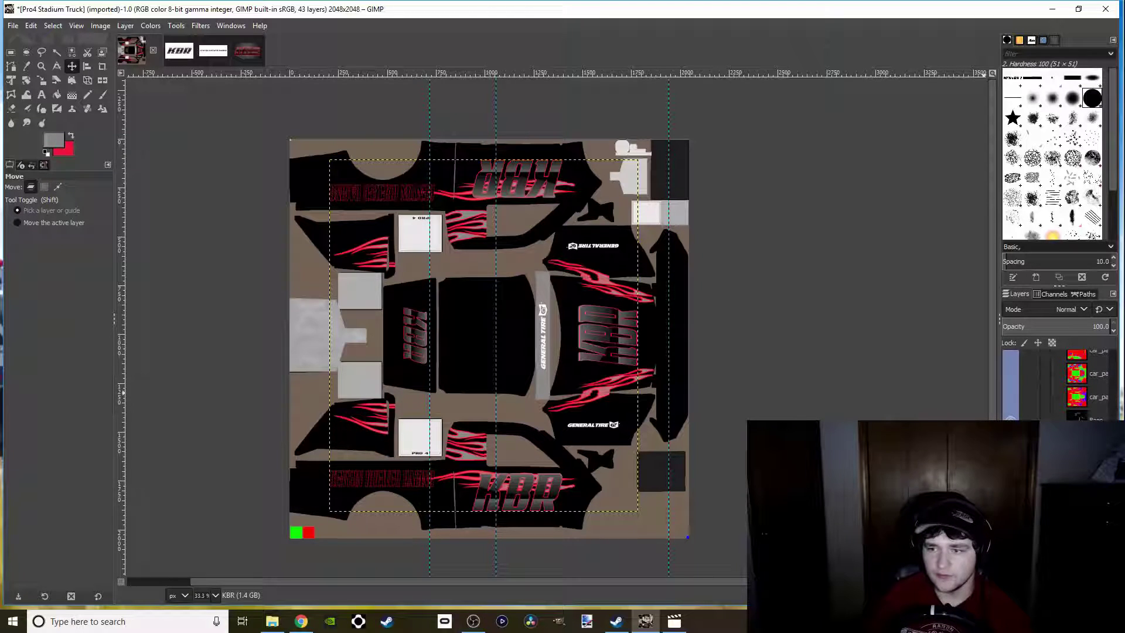
right_click(1049, 423)
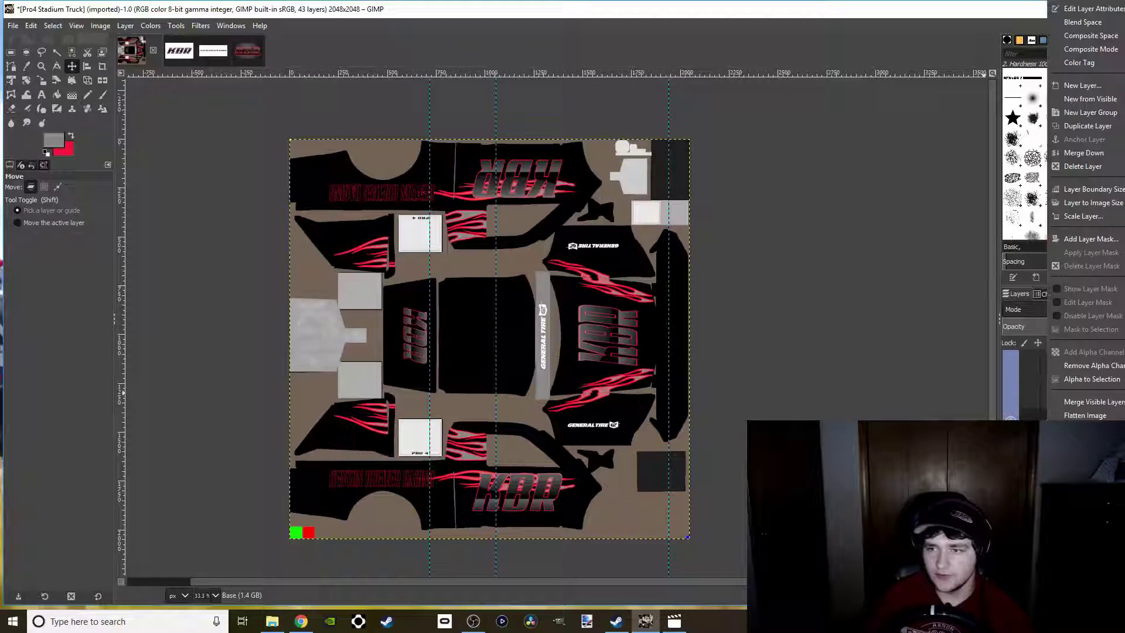
click(1084, 153)
right_click(1049, 423)
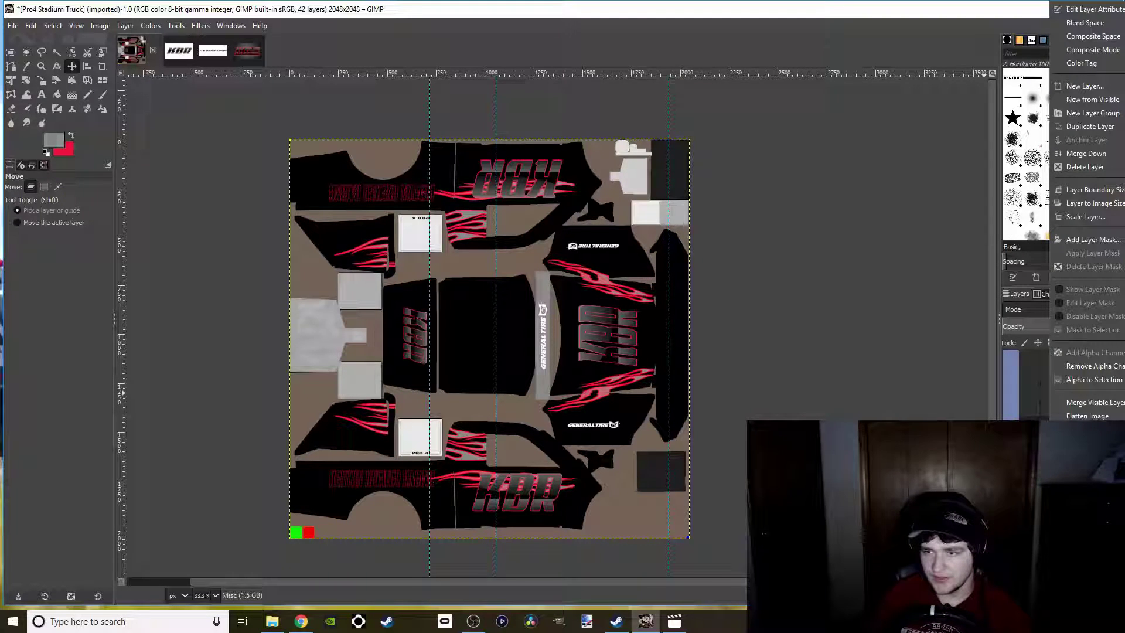
key(Escape)
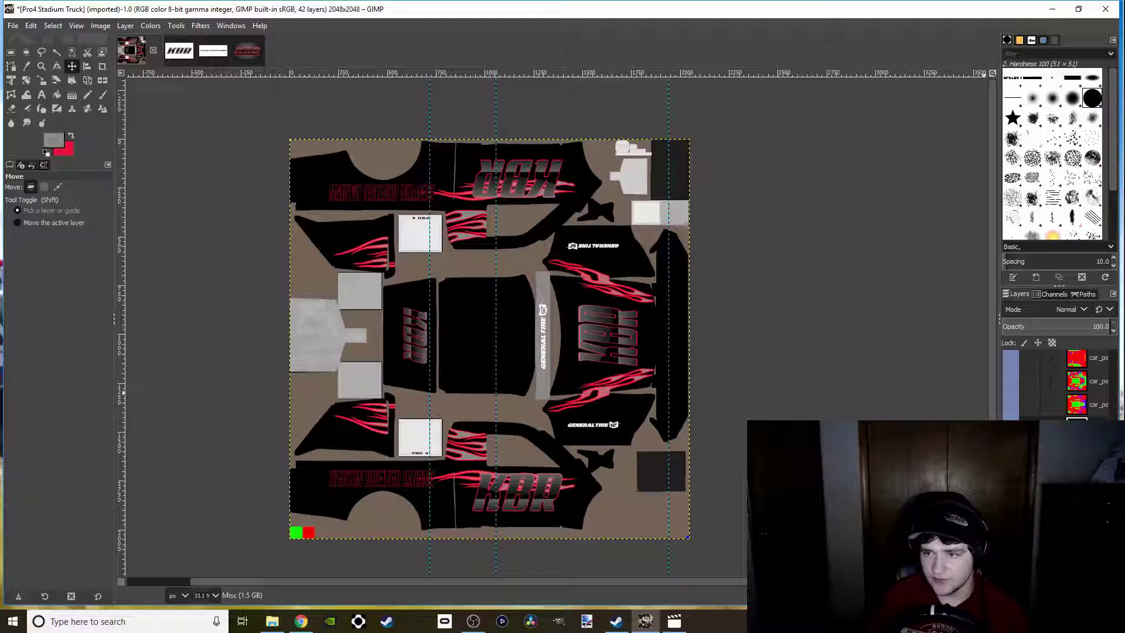
right_click(1049, 435)
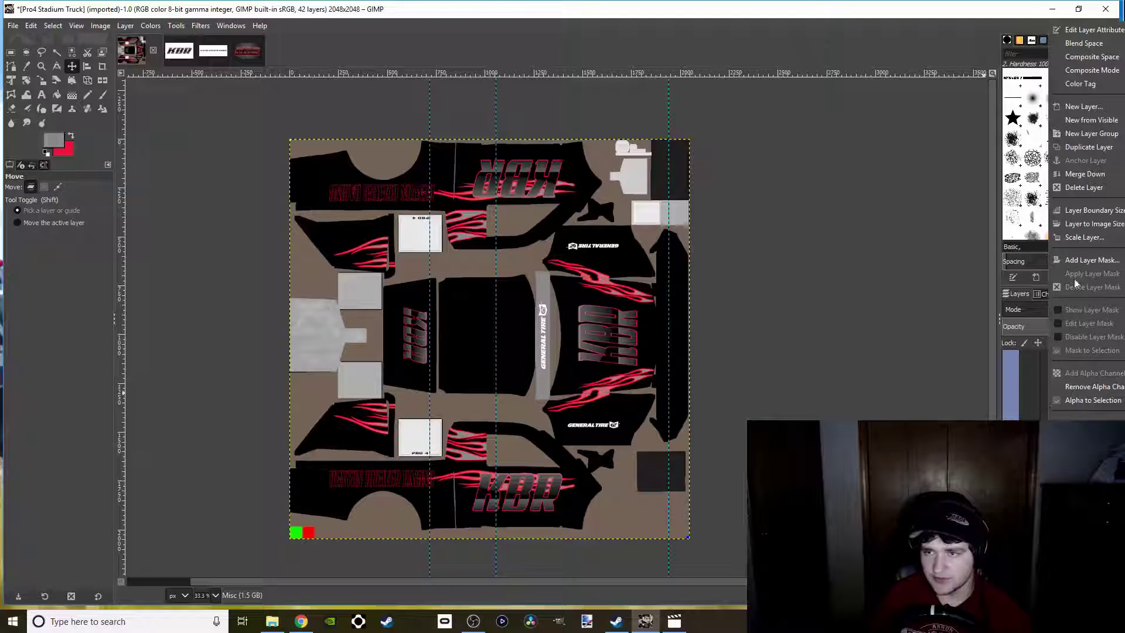
click(1077, 175)
right_click(1050, 435)
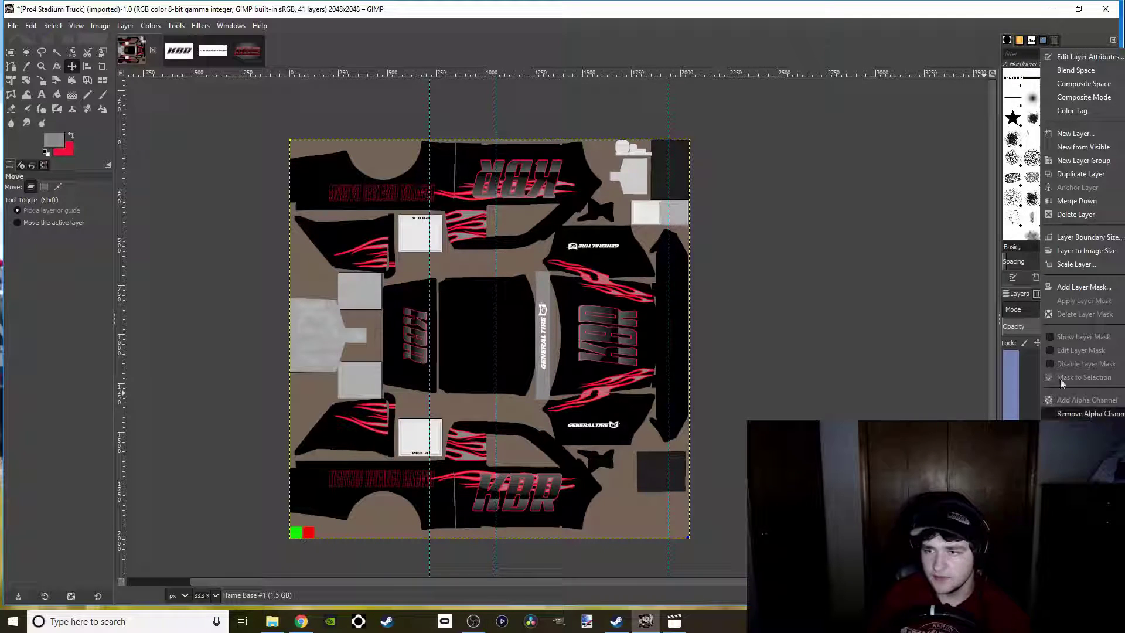
click(1066, 205)
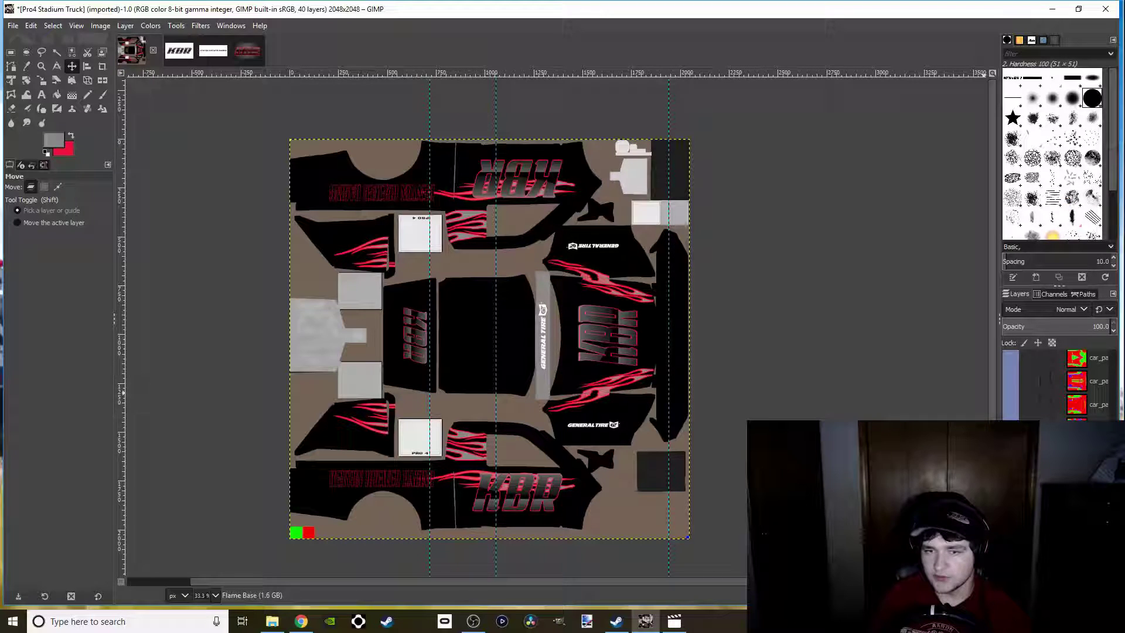
Move the merged Flame Base layer higher in the layer stack and collapse the Paintable Area group
drag(1049, 435, 1062, 375)
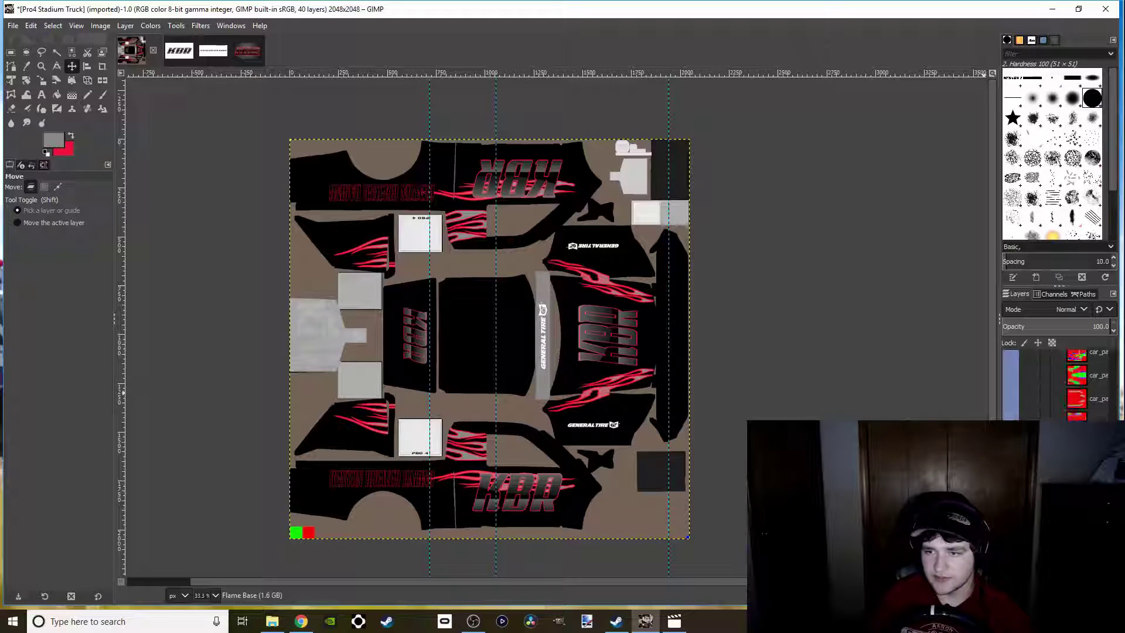
scroll(1055, 384, up, 1)
scroll(1055, 384, up, 5)
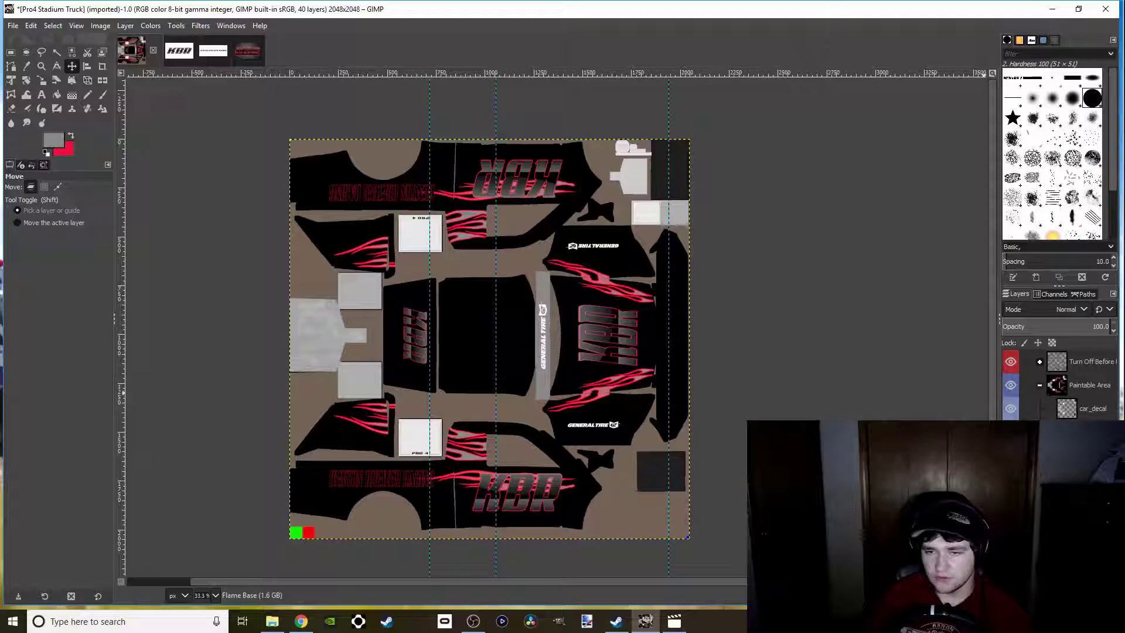
click(1041, 387)
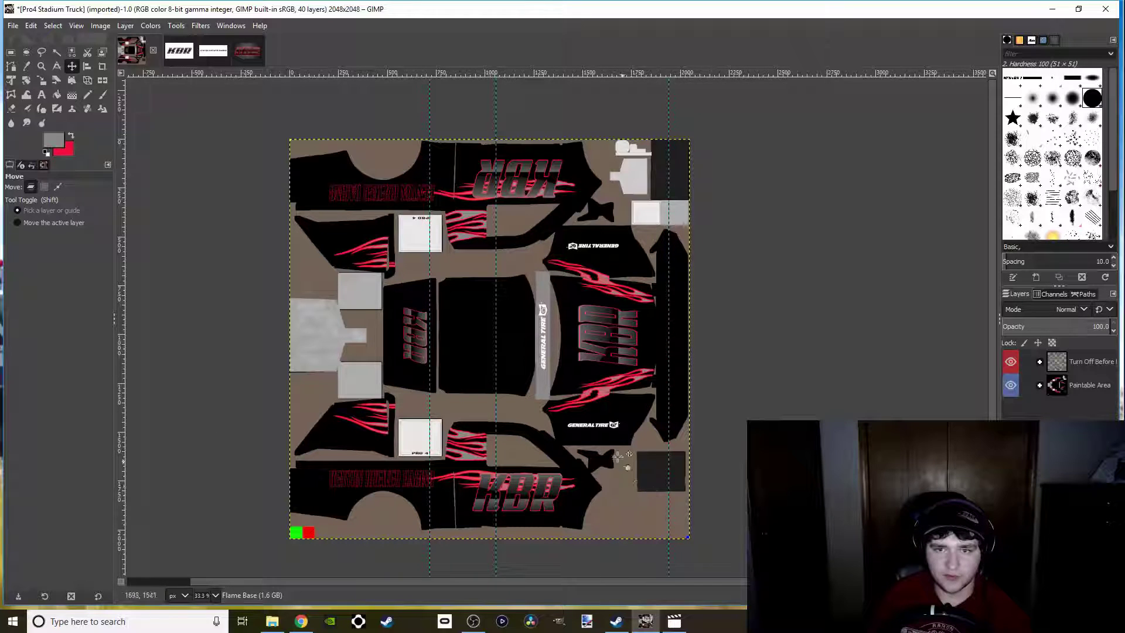
scroll(618, 456, left, 3)
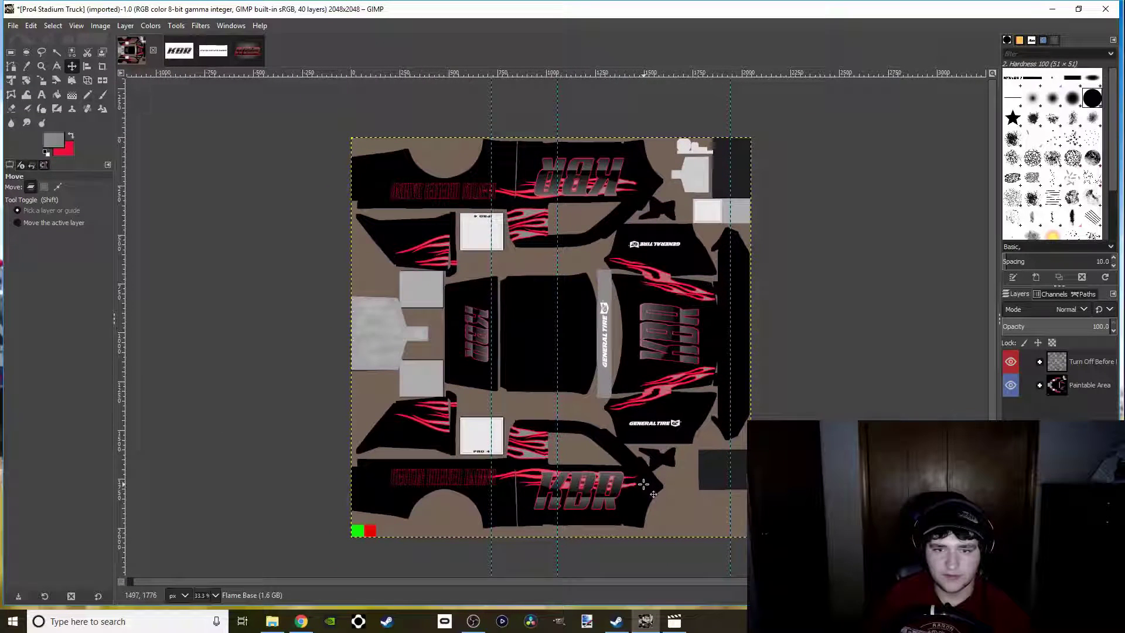